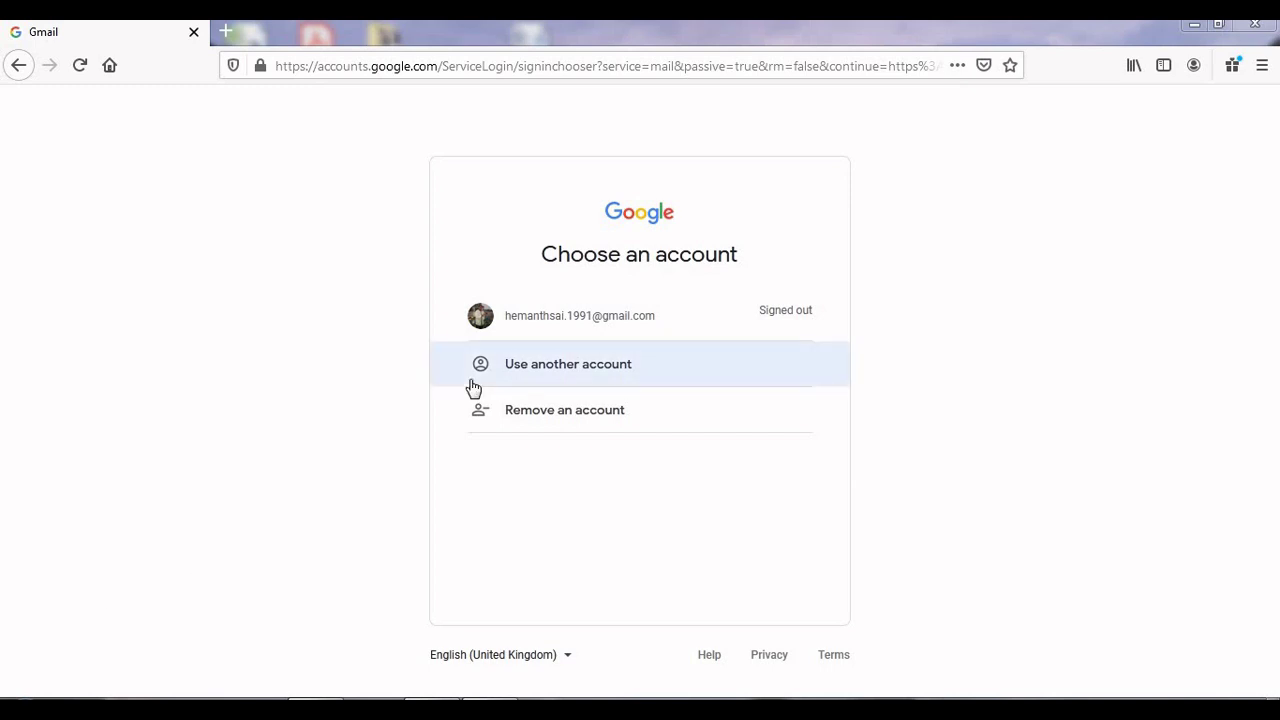
Step: Choose the saved Google account and enter its password to reach the Gmail inbox
click(560, 325)
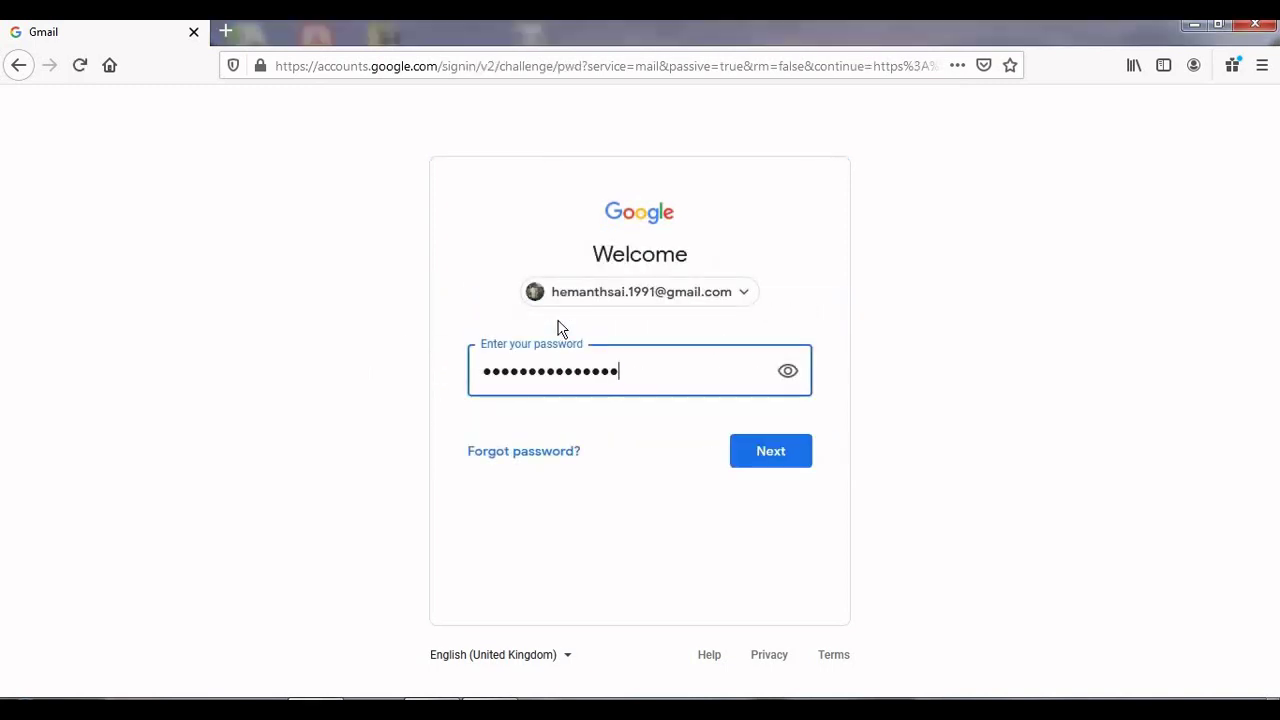
key(ctrl+a)
key(BackSpace)
text(•••••••••••••••)
click(769, 452)
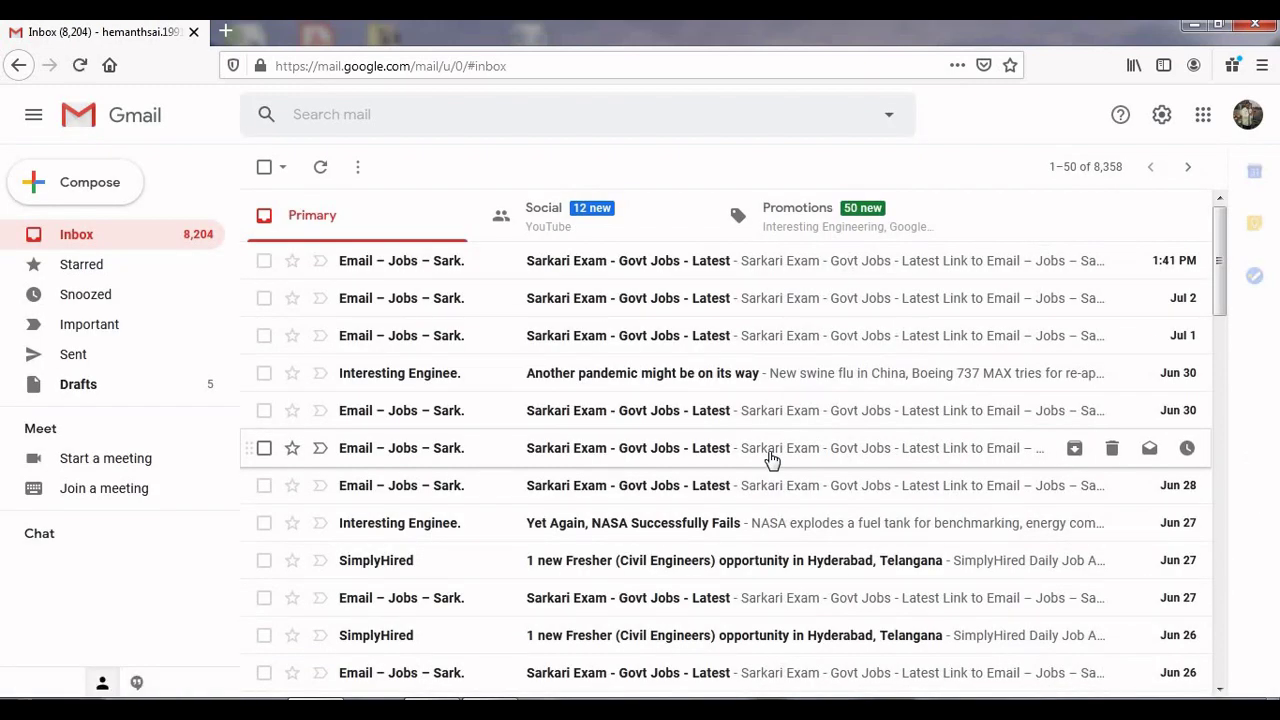
Step: Launch Google Drive in a new tab from the Google apps grid
click(1206, 117)
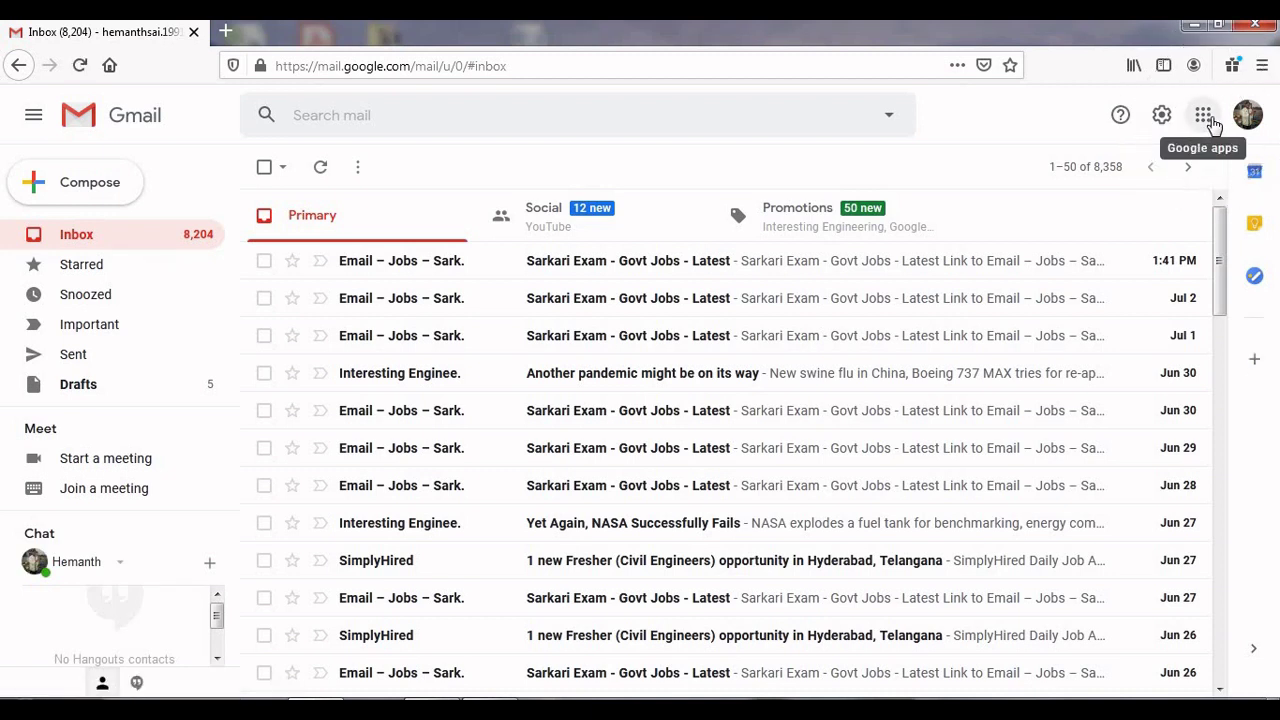
click(1206, 117)
click(1206, 117)
click(1210, 118)
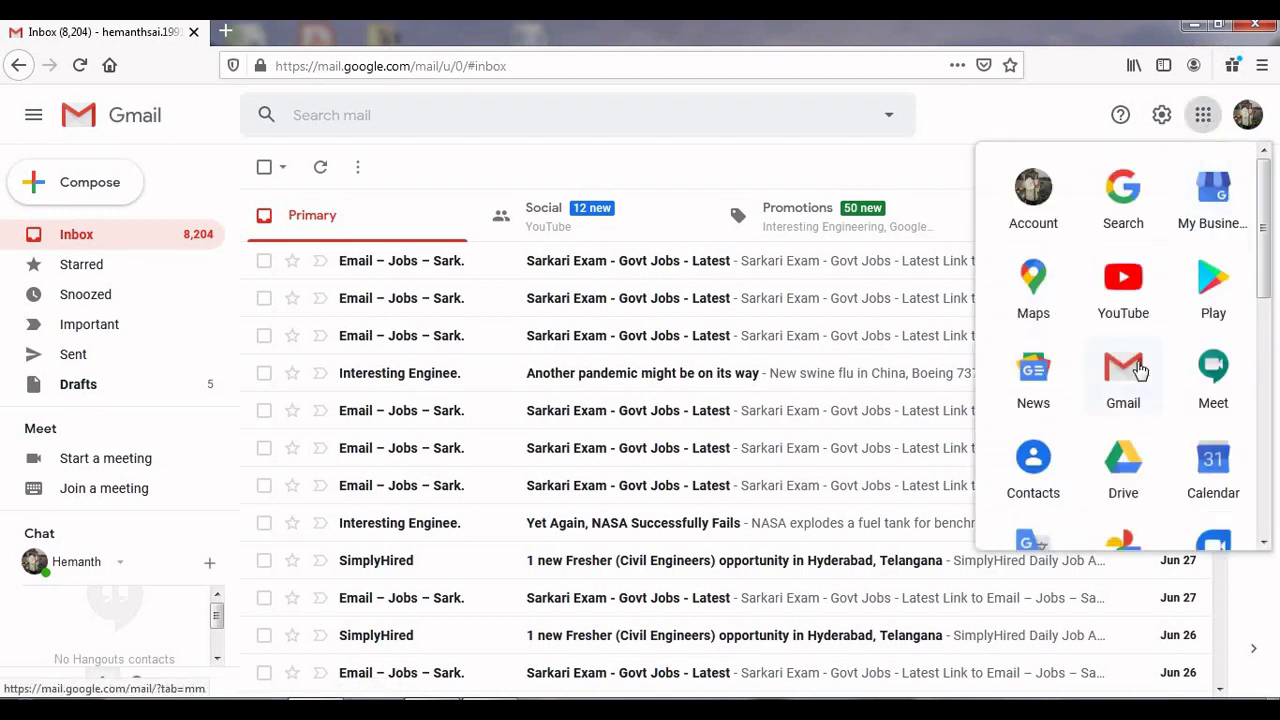
click(1125, 462)
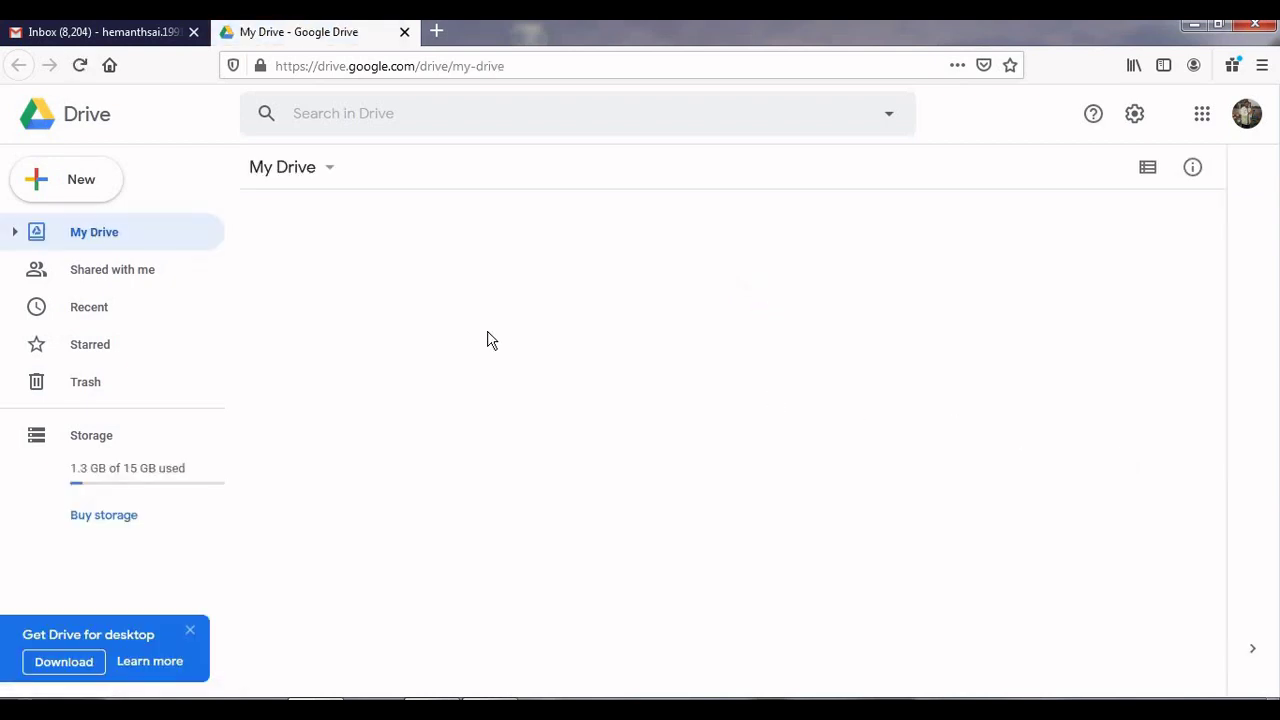
Step: Create a blank Google Form from Drive's New > More menu
click(91, 188)
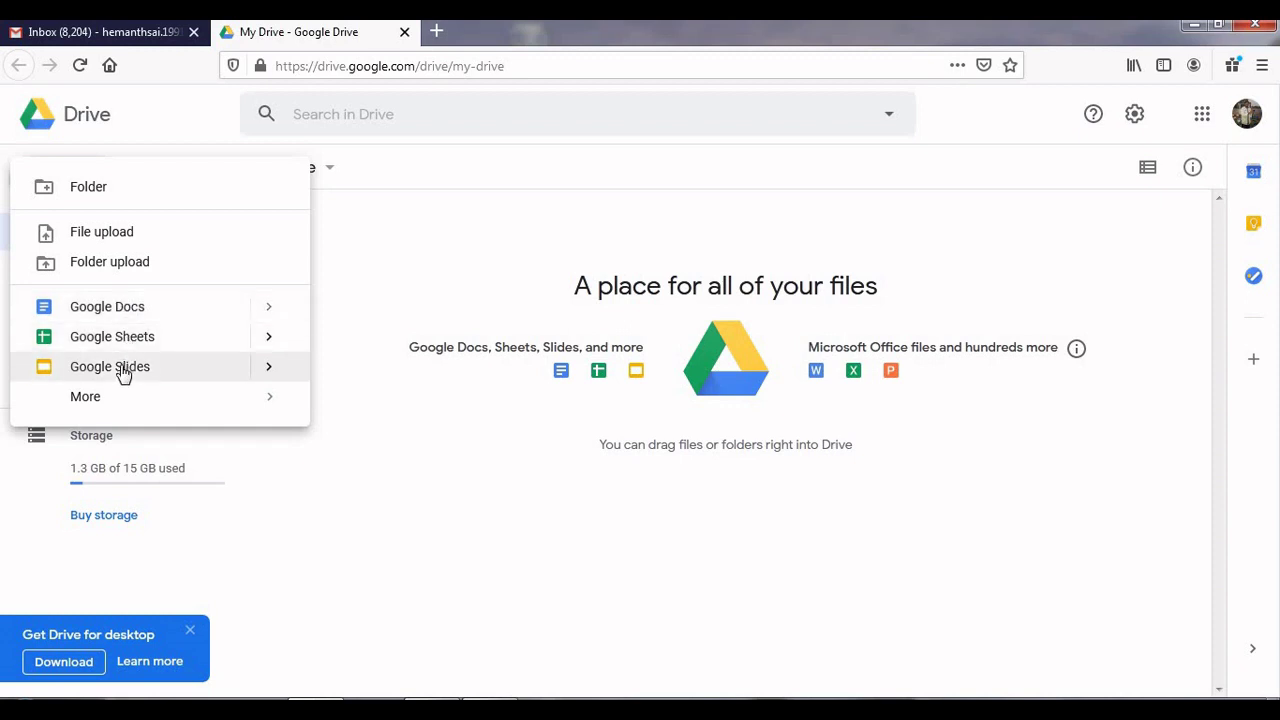
mouse_move(123, 398)
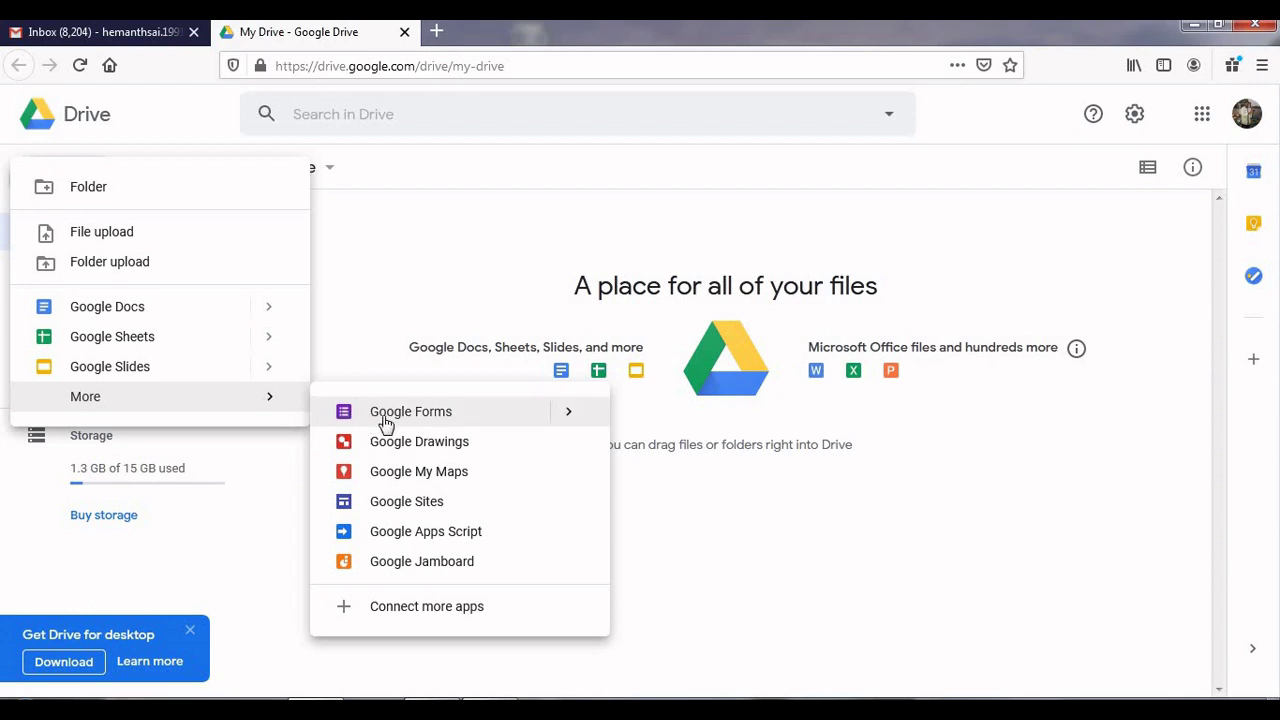
click(386, 424)
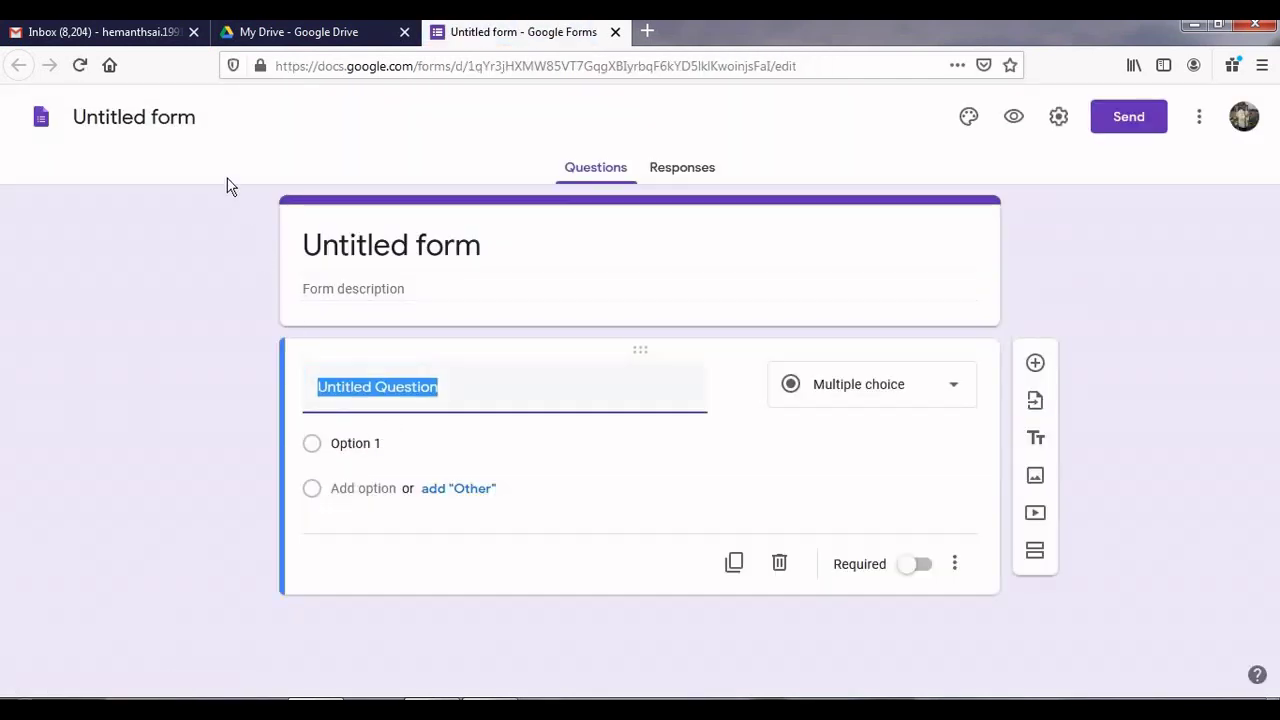
Step: Rename the untitled form to 'Basic Information'
click(199, 116)
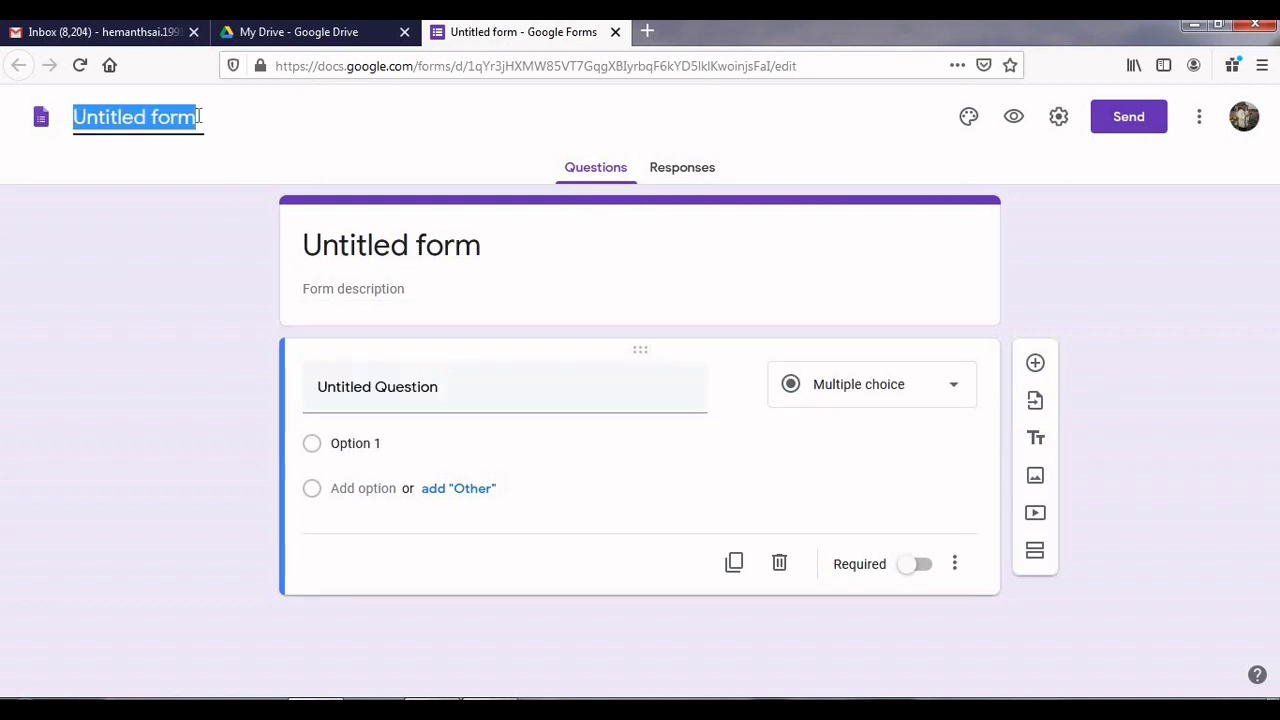
text(Ba)
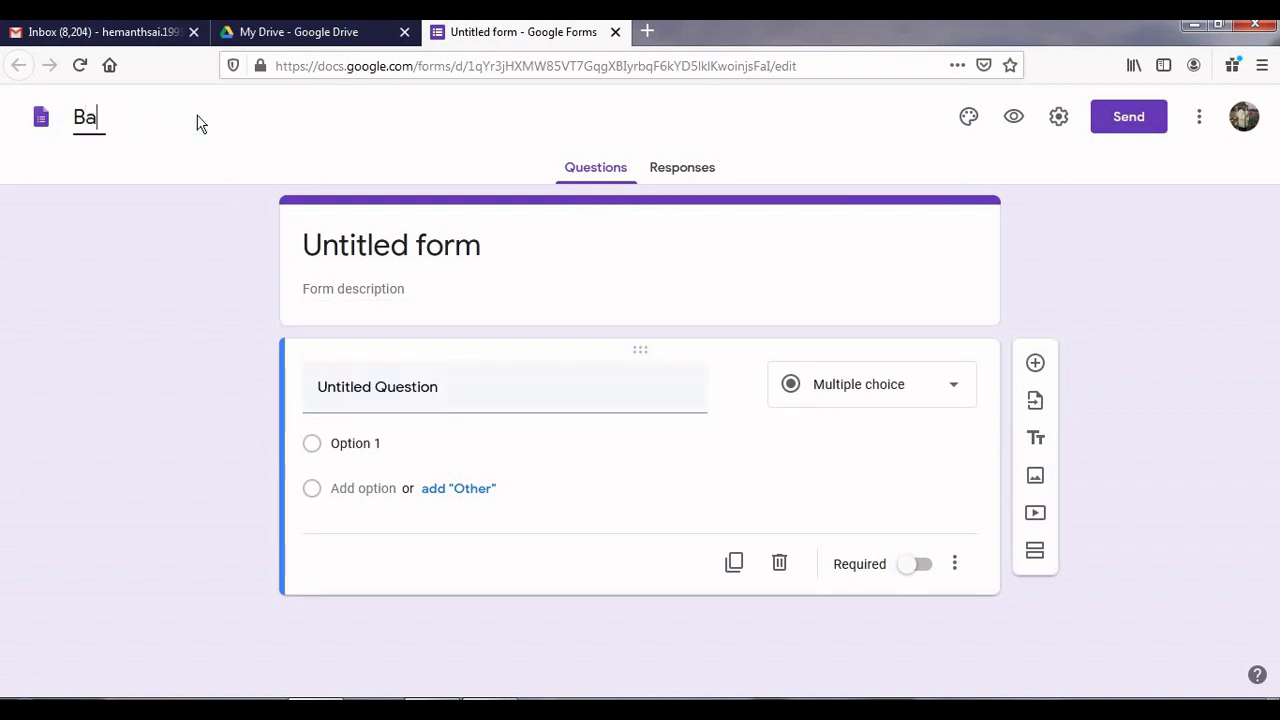
text(sic Inform)
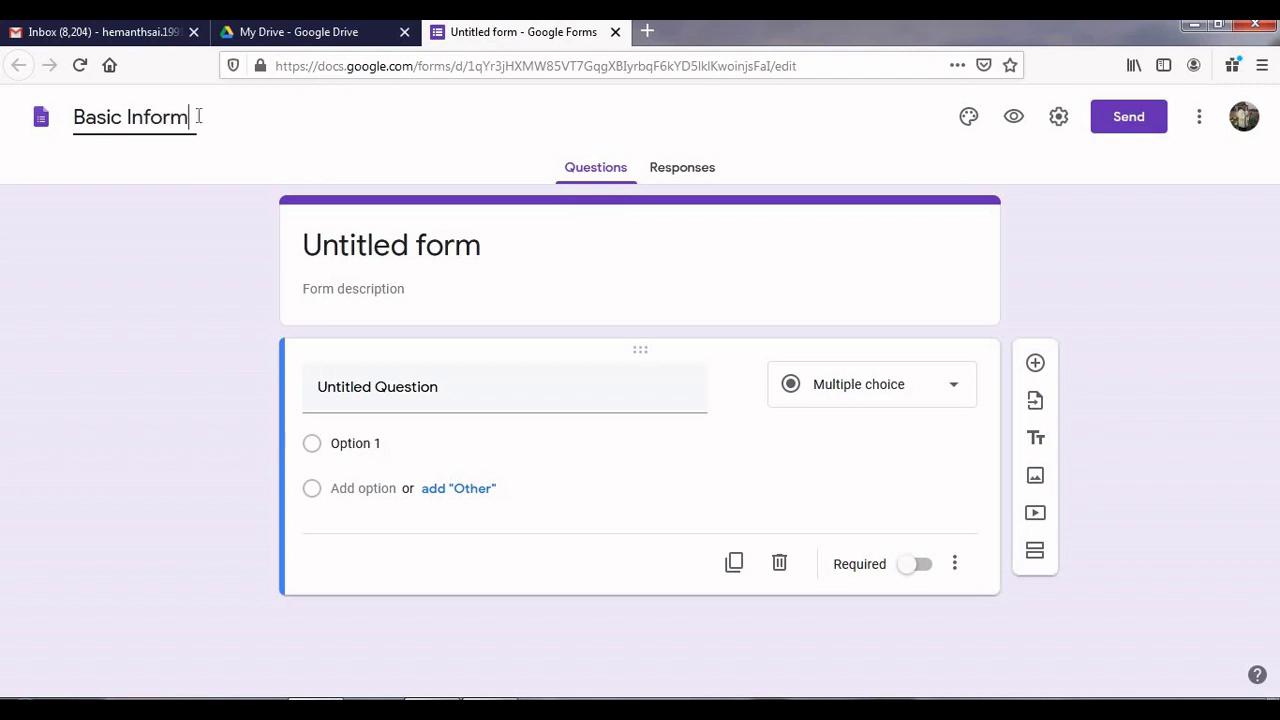
text(ation)
click(163, 220)
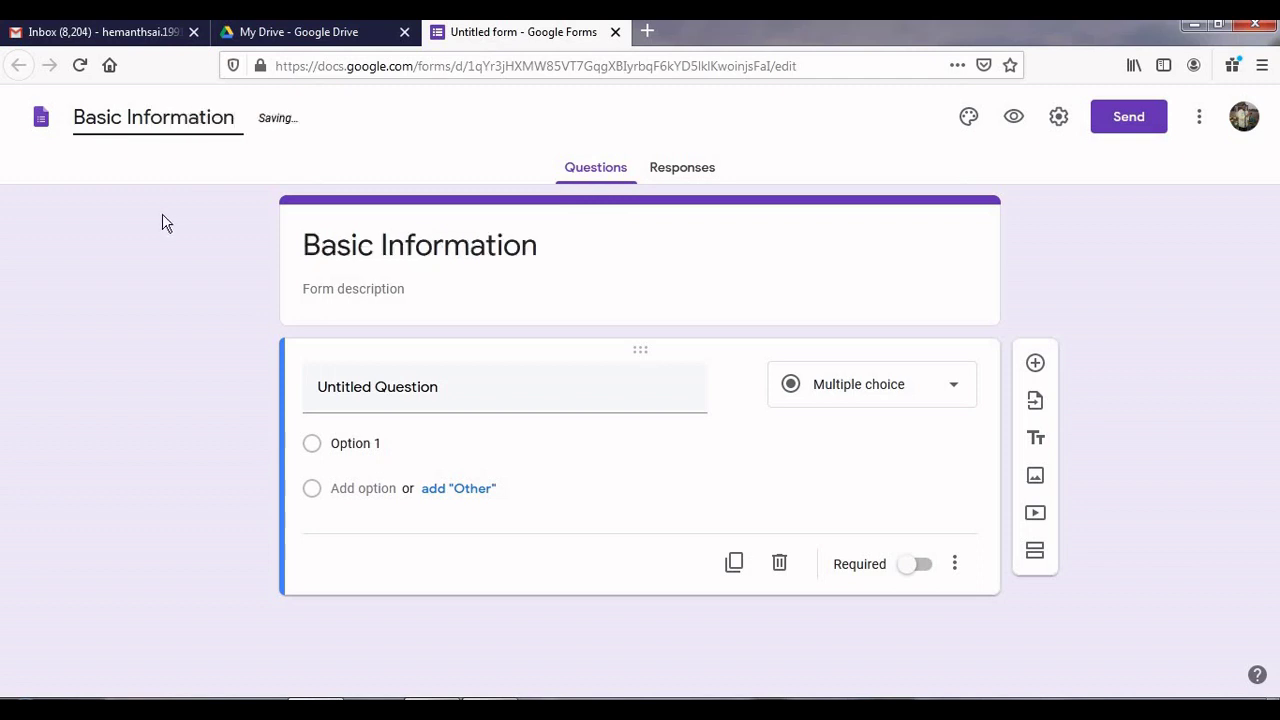
Step: Describe the form as 'This form is collecting basic information for an XYZ program'
click(349, 292)
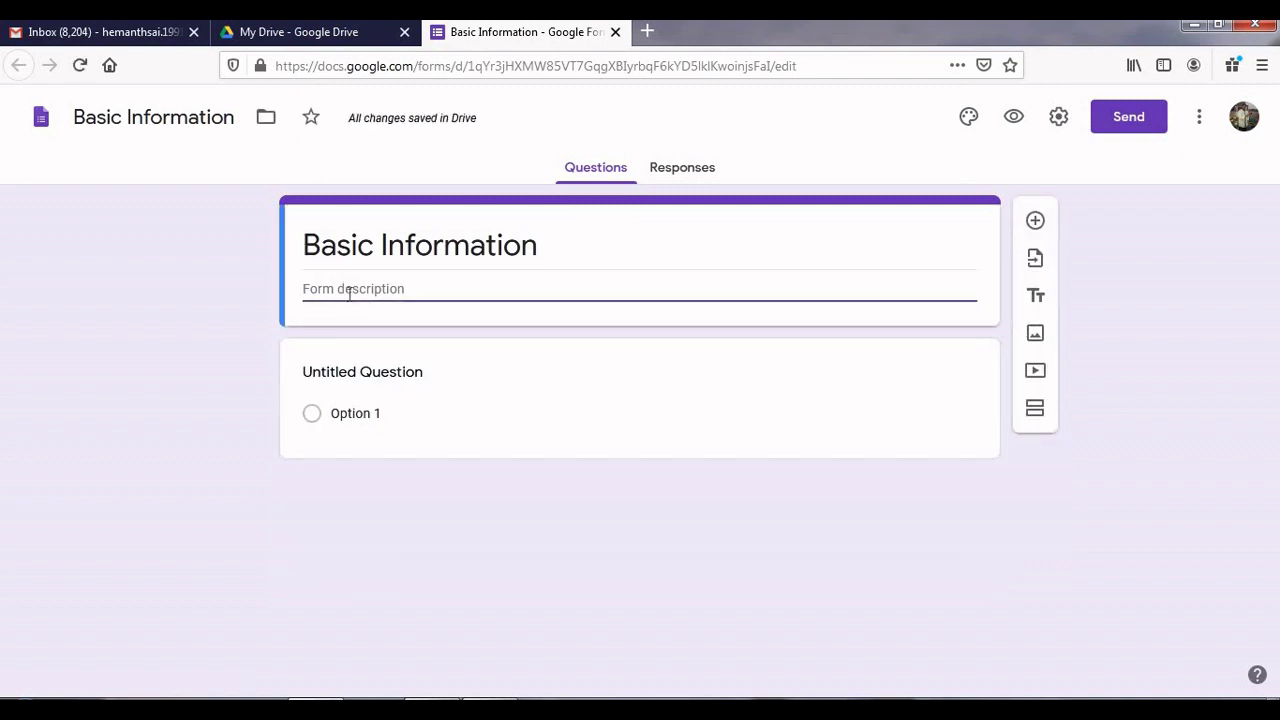
text(This form is collecting b)
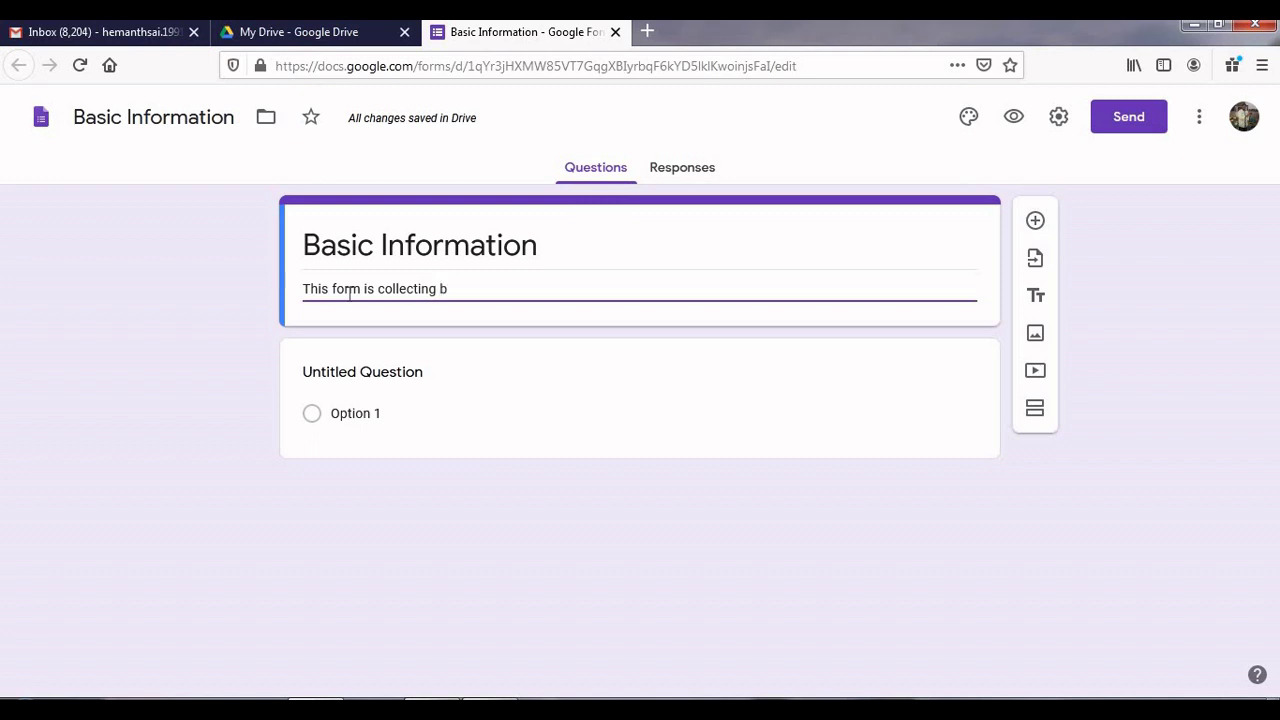
text(asic information for)
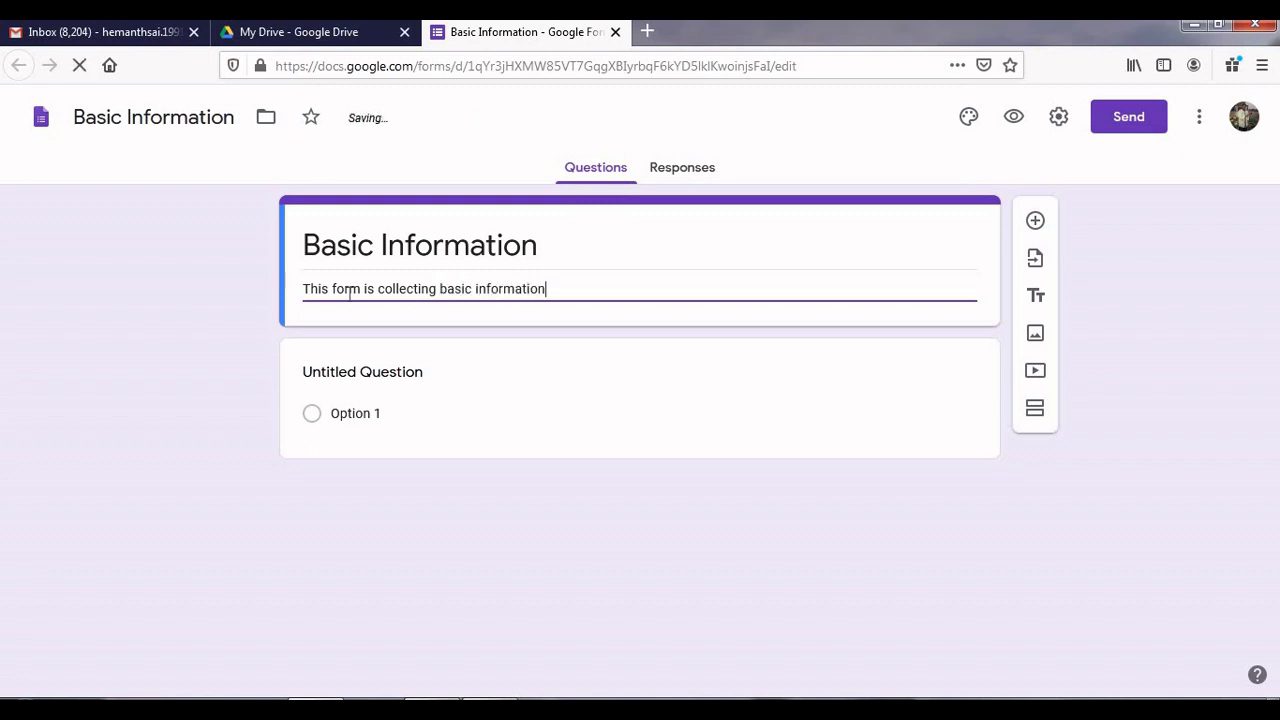
text( an)
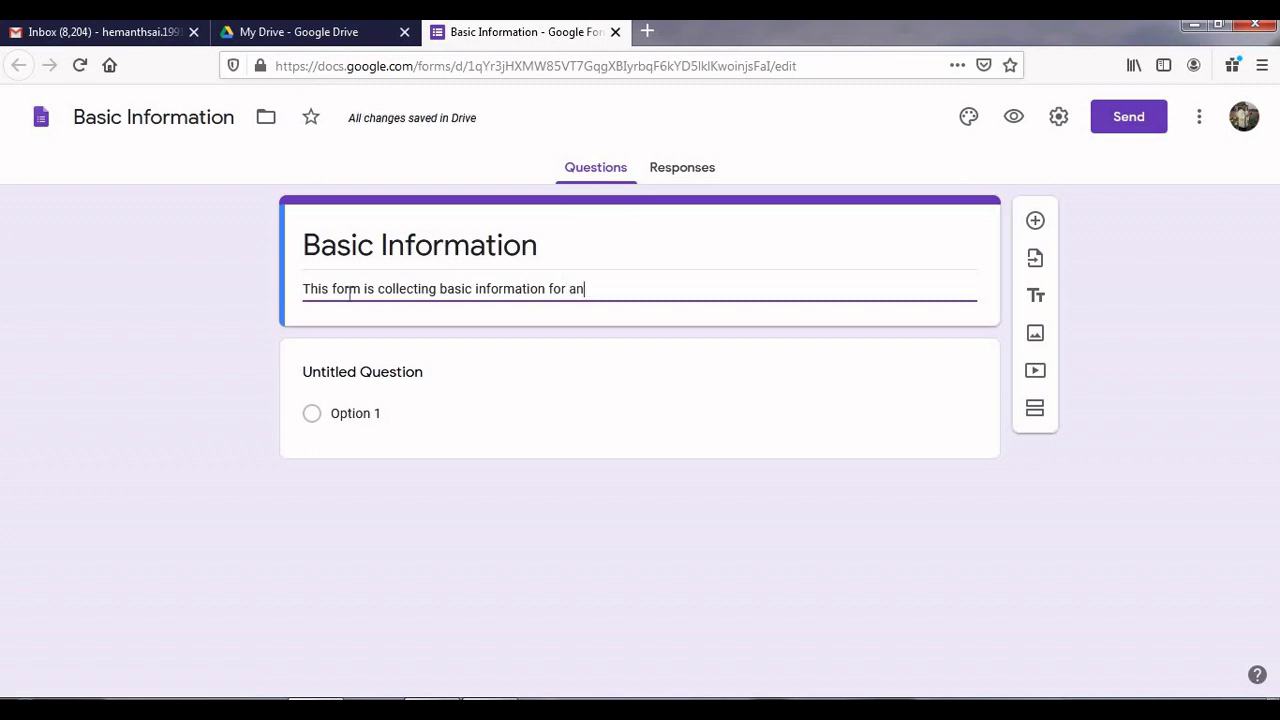
text( XYZ program or)
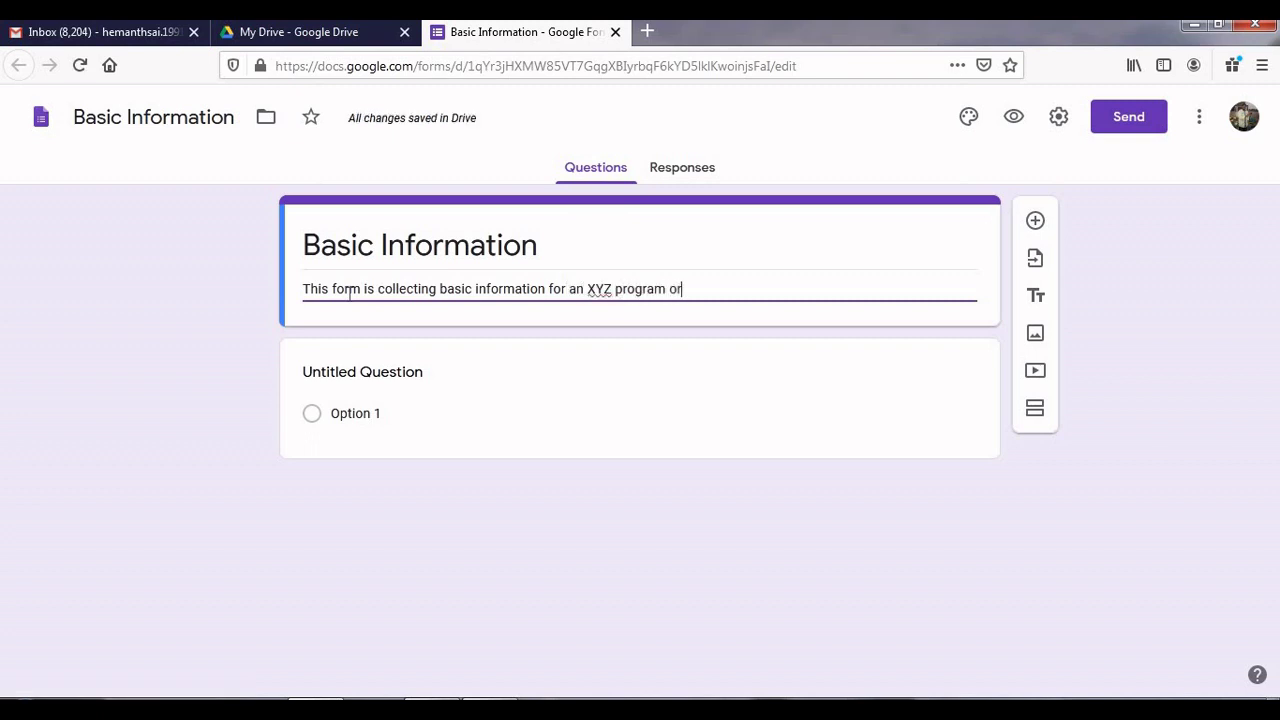
text(ganised)
key(BackSpace)
key(BackSpace)
key(BackSpace)
key(BackSpace)
key(BackSpace)
key(BackSpace)
key(BackSpace)
key(BackSpace)
key(BackSpace)
key(BackSpace)
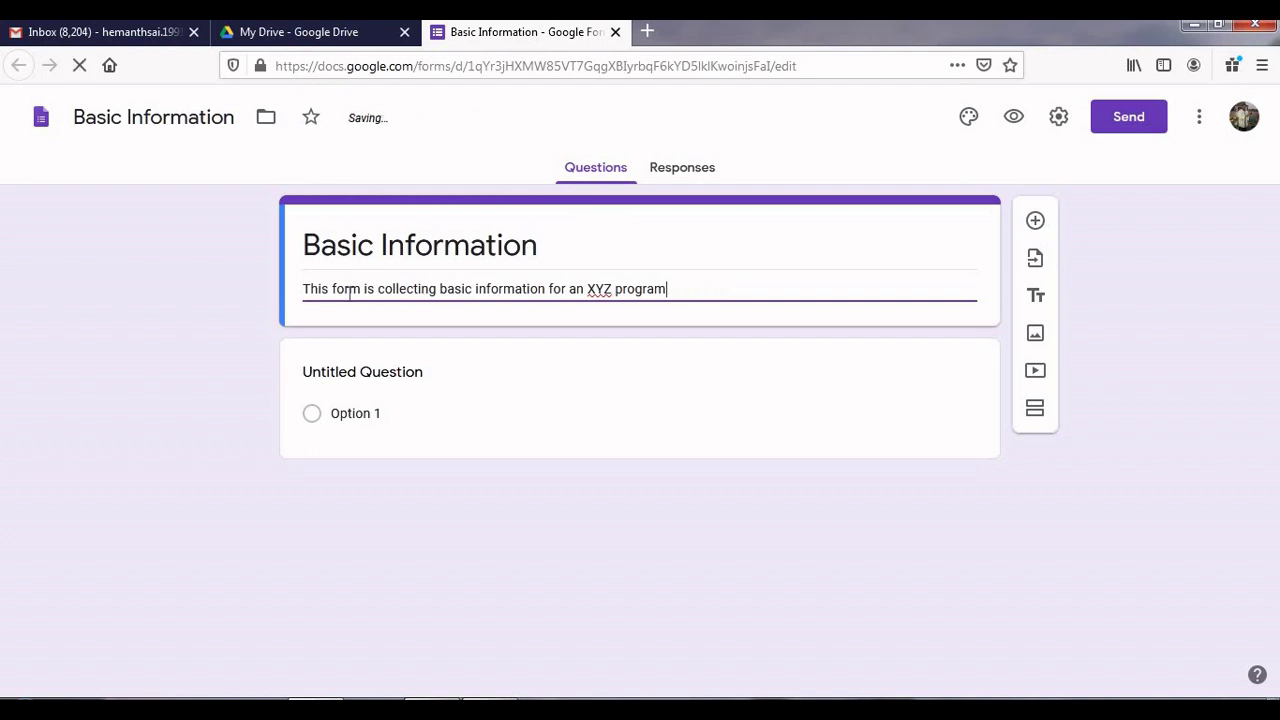
text(.)
Step: Make the first question a required short-answer 'Email Address' and add another question
click(408, 384)
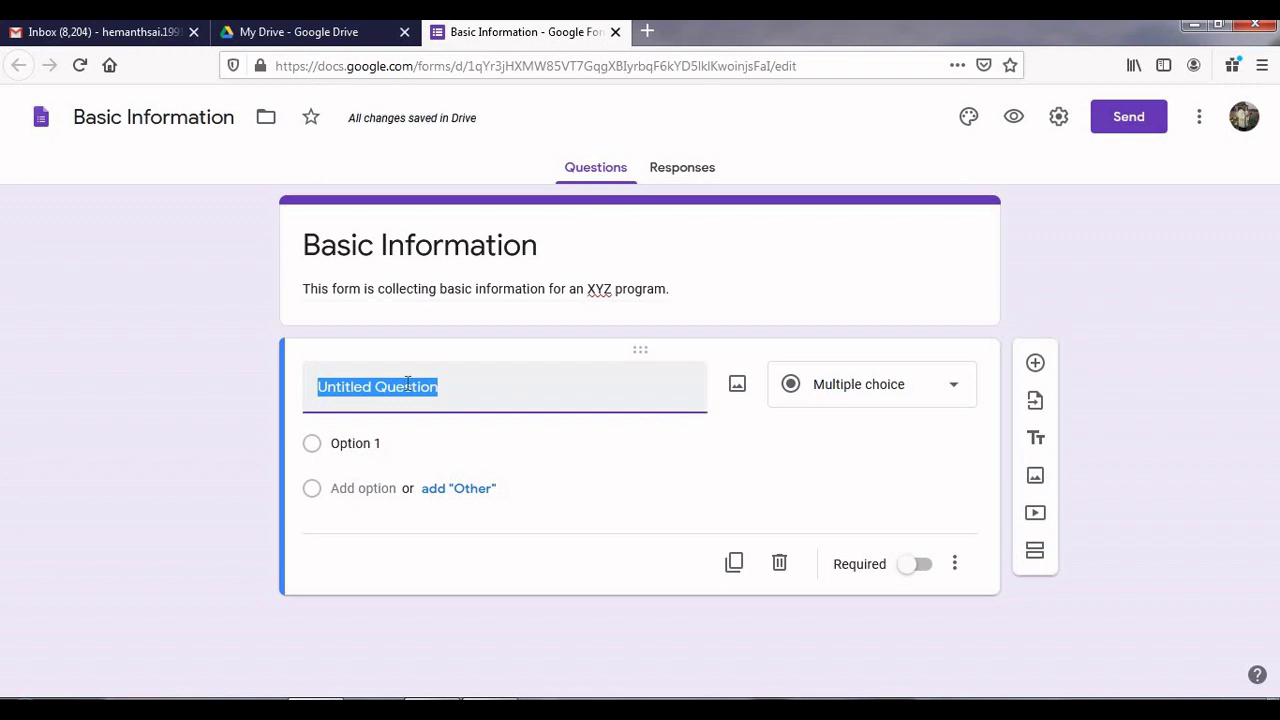
text(Email)
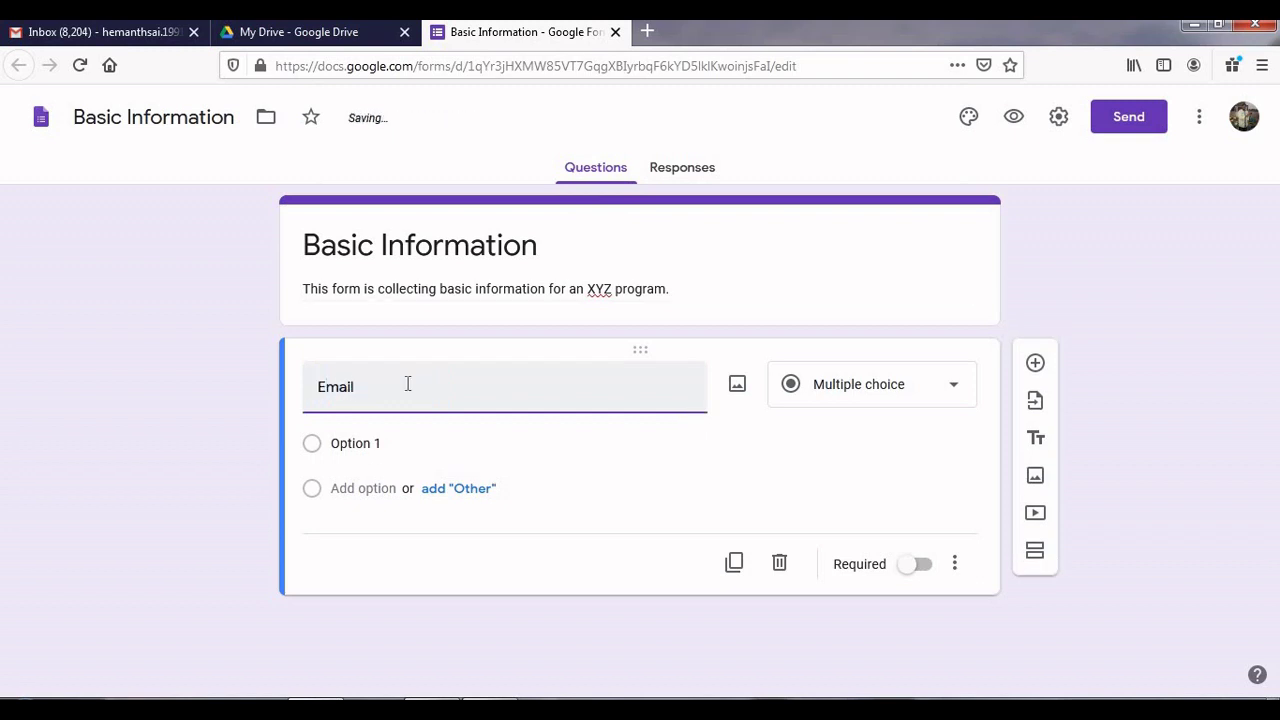
text( Add)
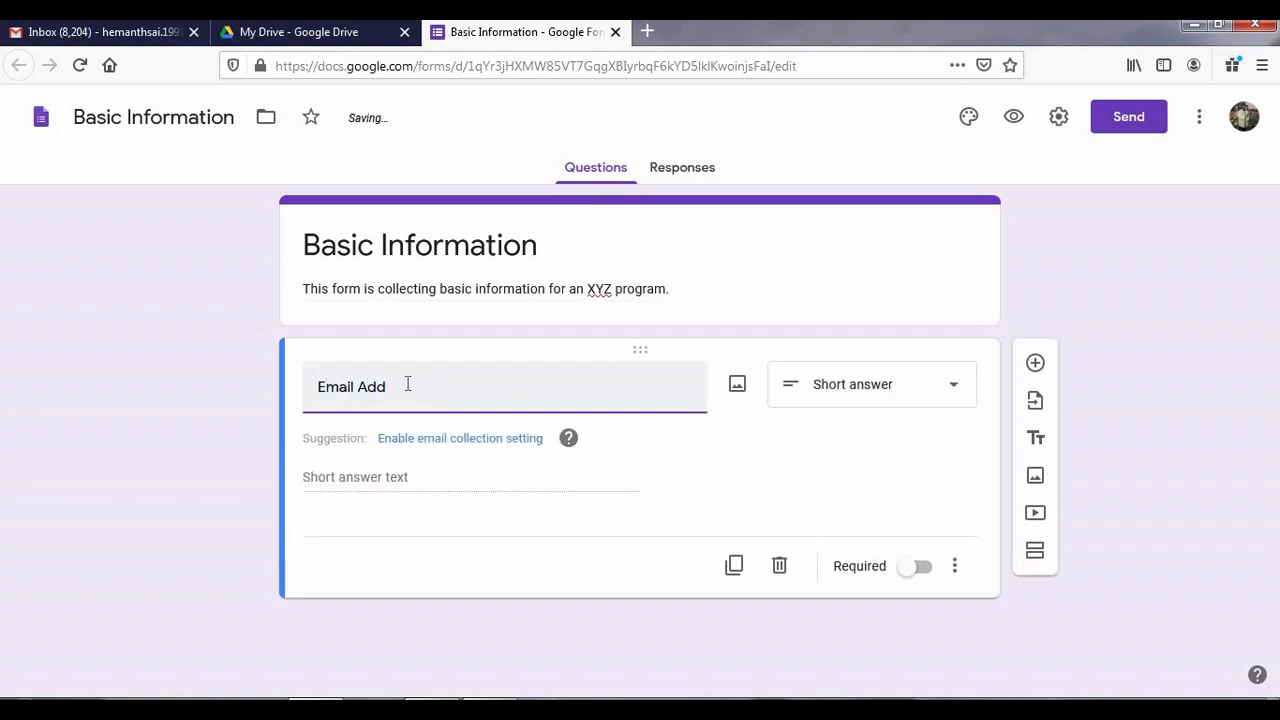
text(ress)
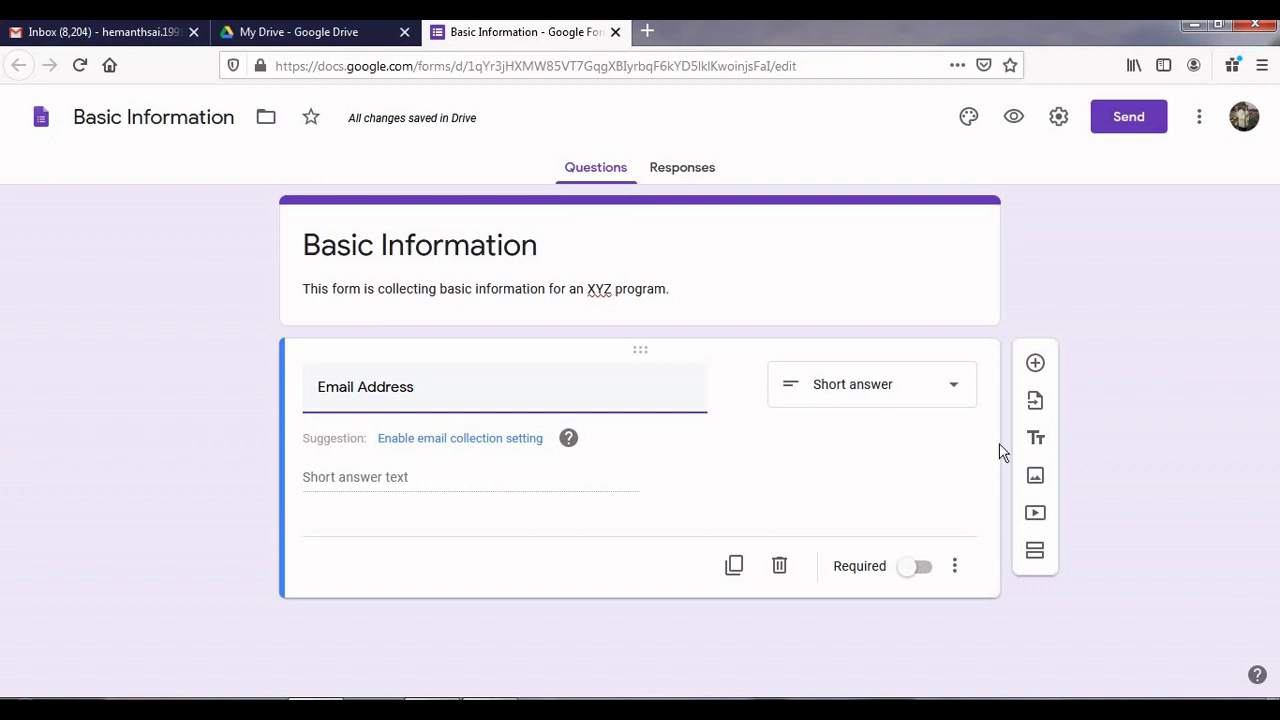
click(952, 401)
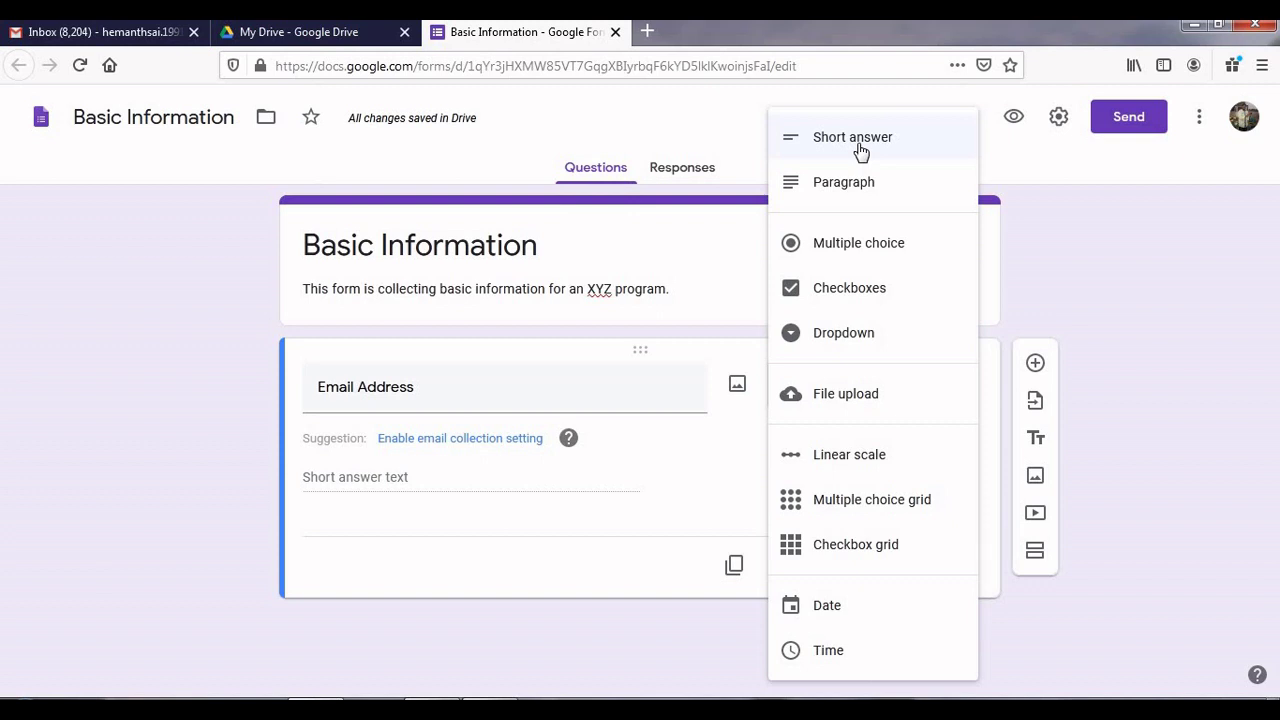
click(860, 150)
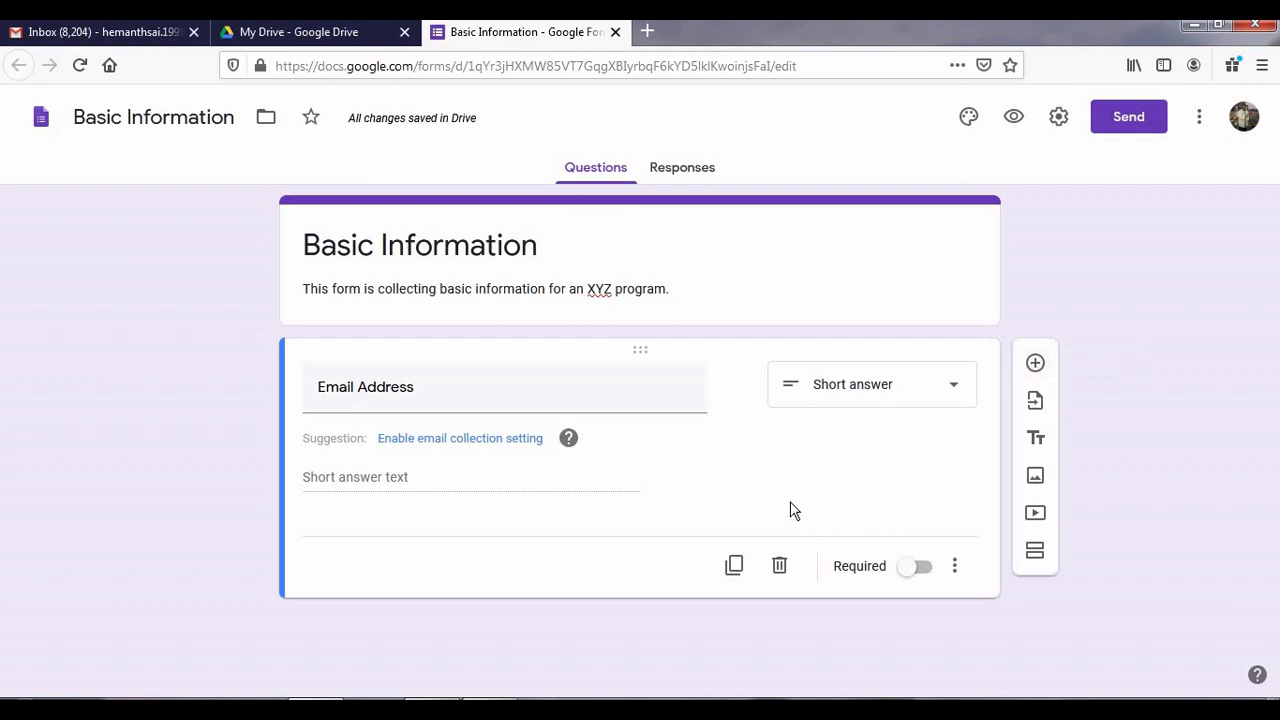
click(924, 572)
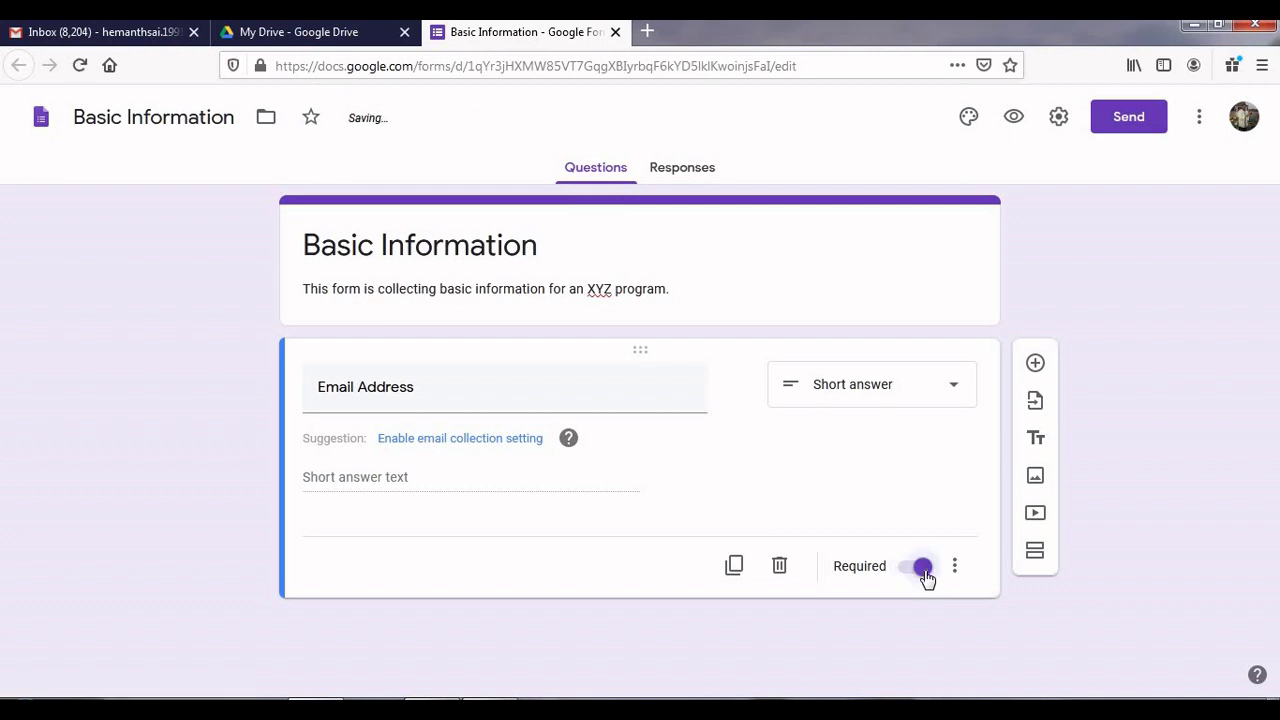
click(1036, 366)
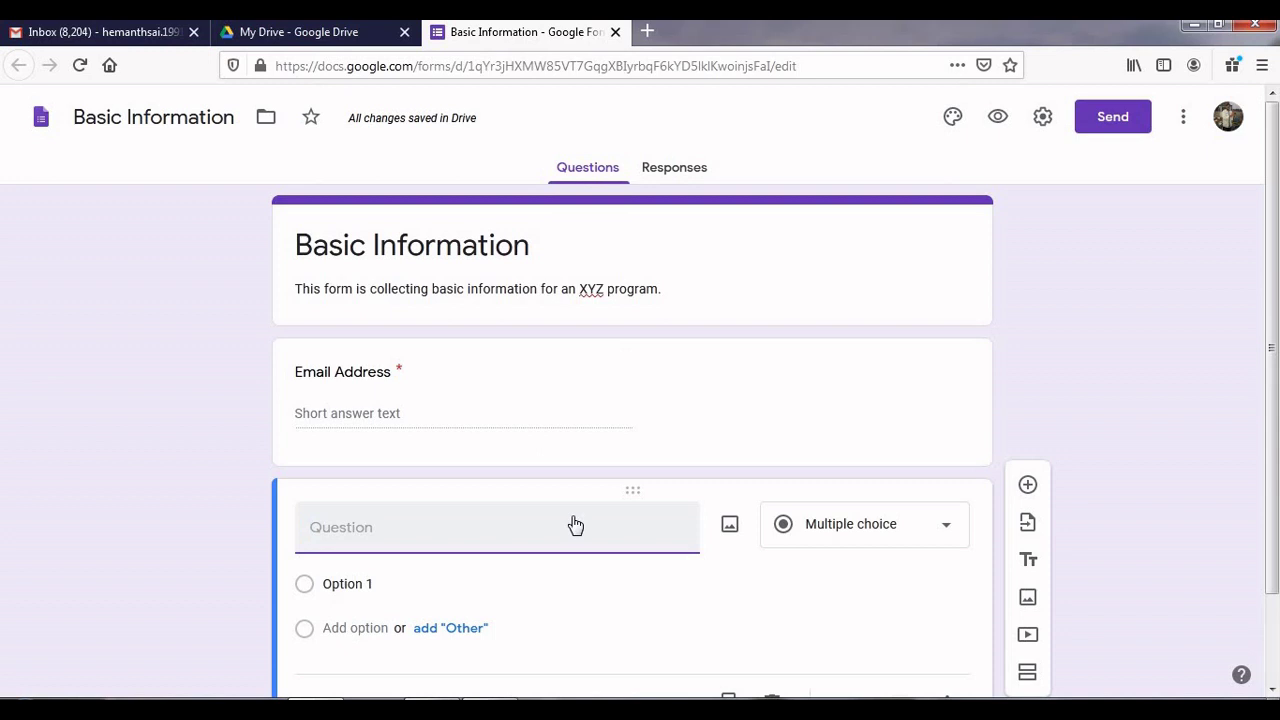
Step: Title the new question 'Name of the Participant', make it required, and add another question
text(Name of the Particp)
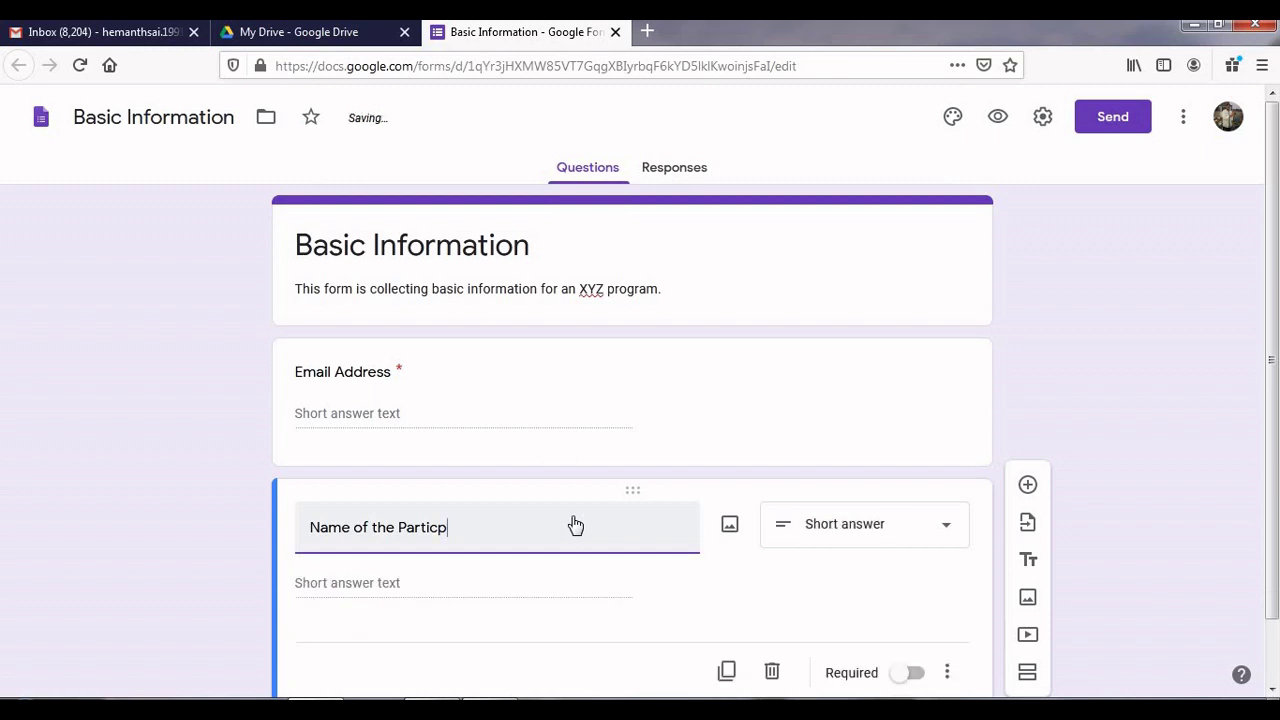
key(BackSpace)
text(ipant)
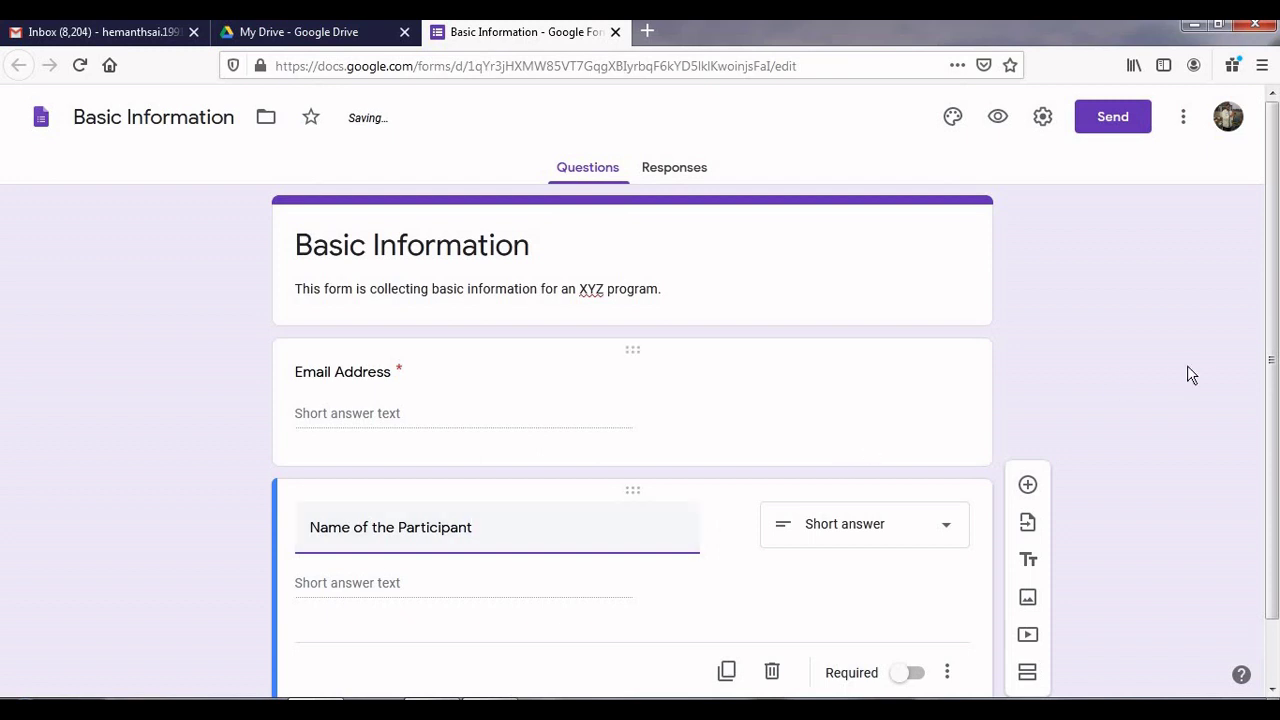
drag(1275, 355, 1274, 425)
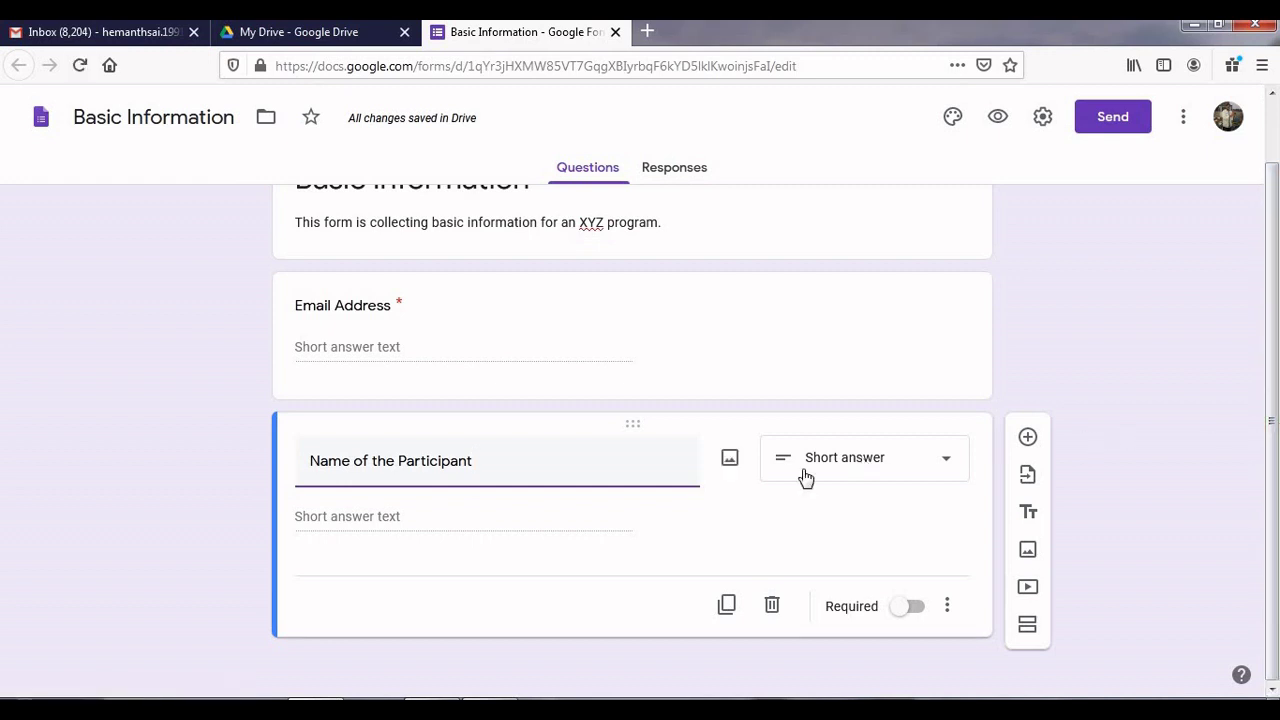
key(BackSpace)
key(BackSpace)
key(BackSpace)
key(BackSpace)
key(BackSpace)
key(BackSpace)
key(BackSpace)
text(rson)
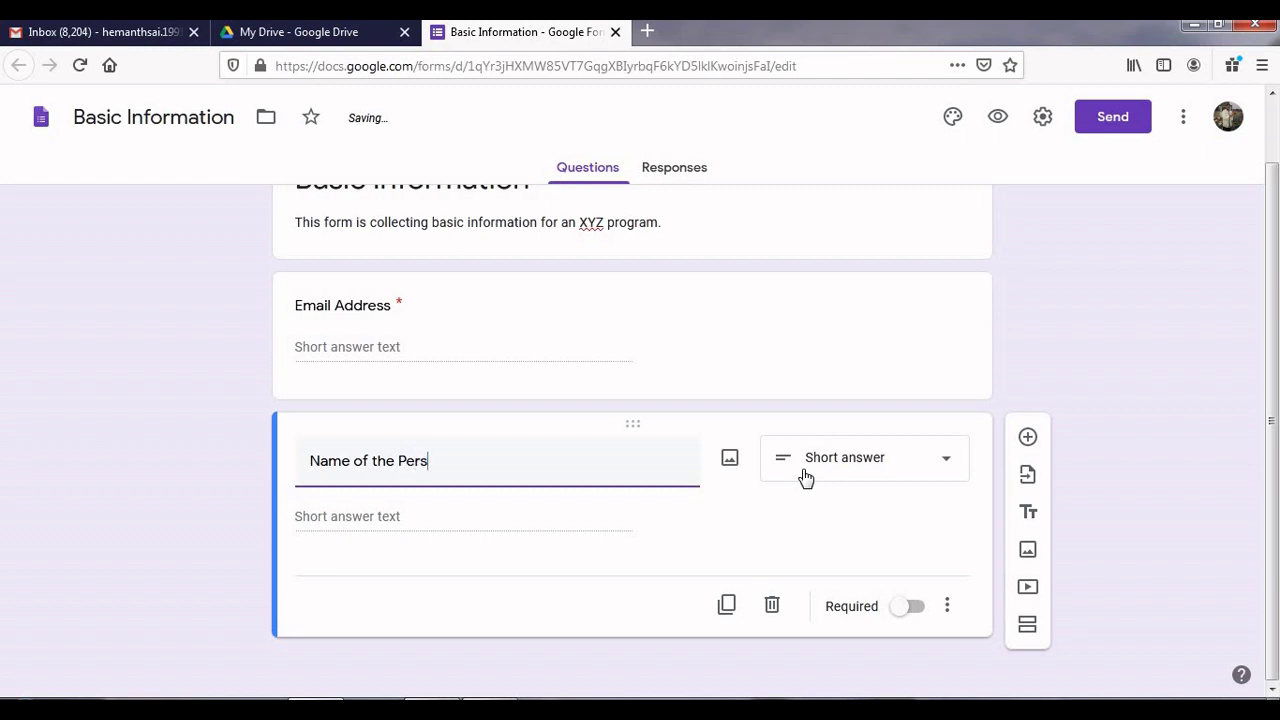
key(BackSpace)
key(BackSpace)
key(BackSpace)
text(ticipan)
key(BackSpace)
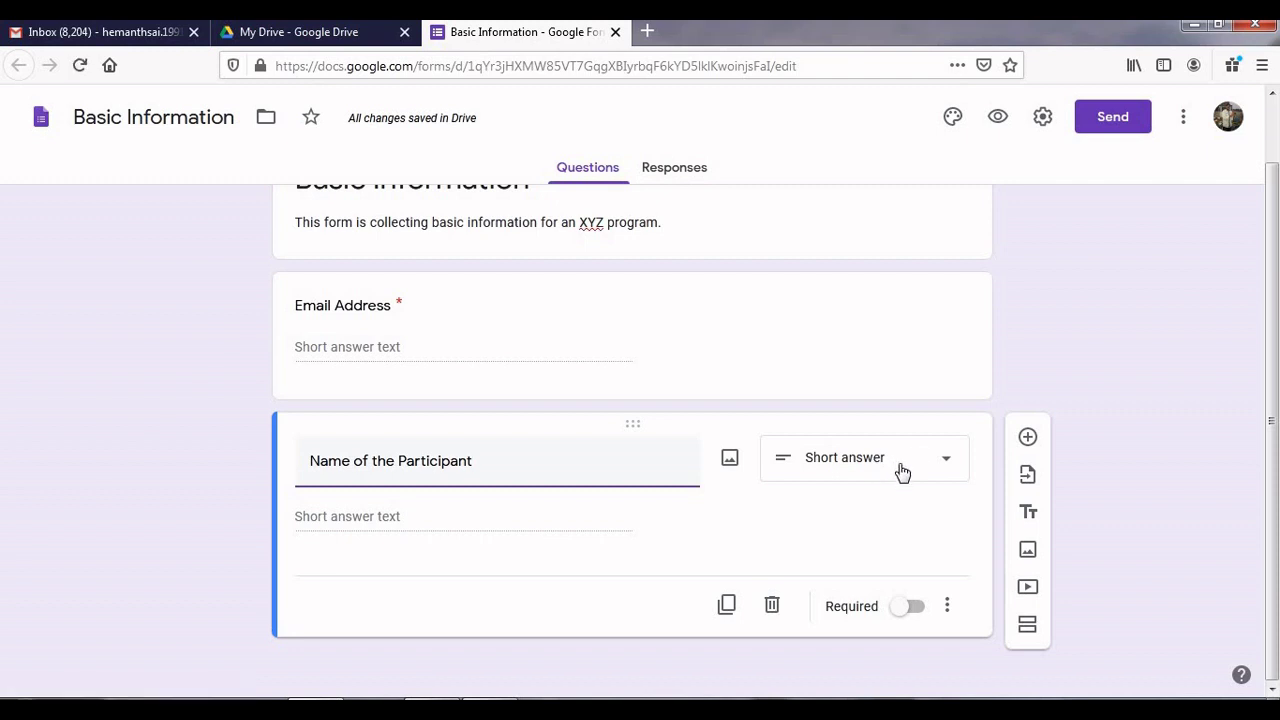
click(914, 612)
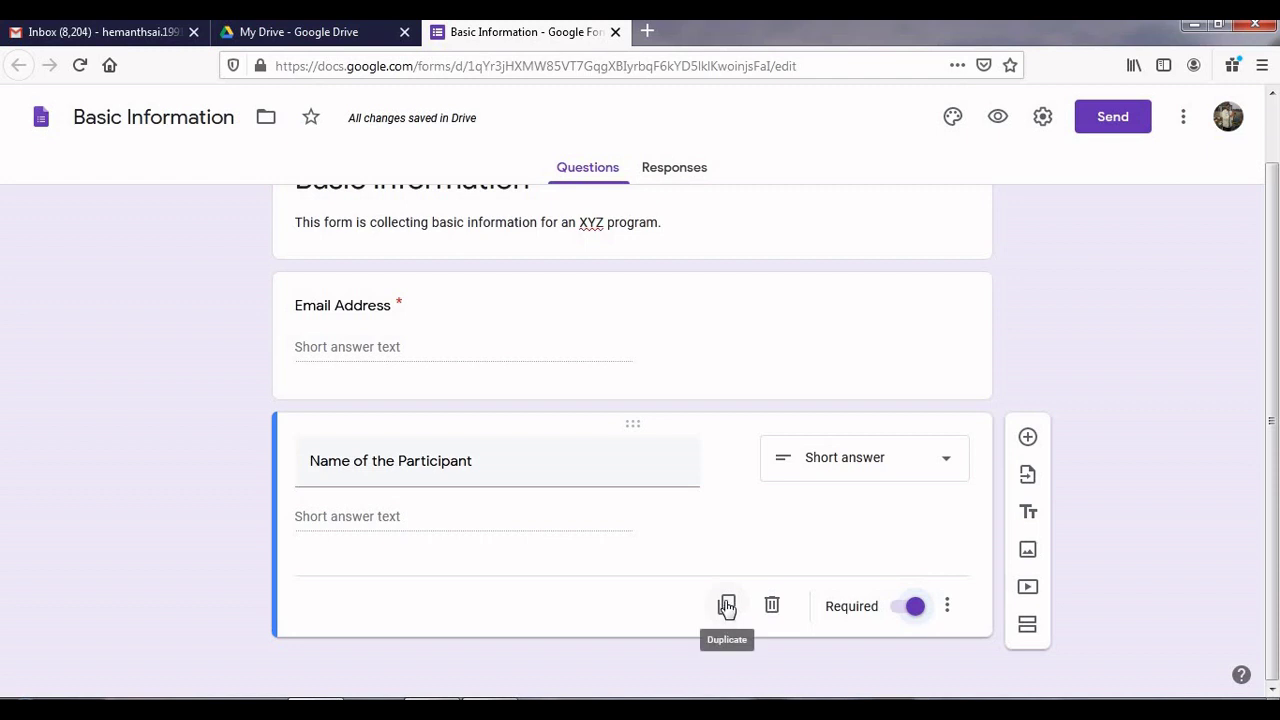
click(1030, 438)
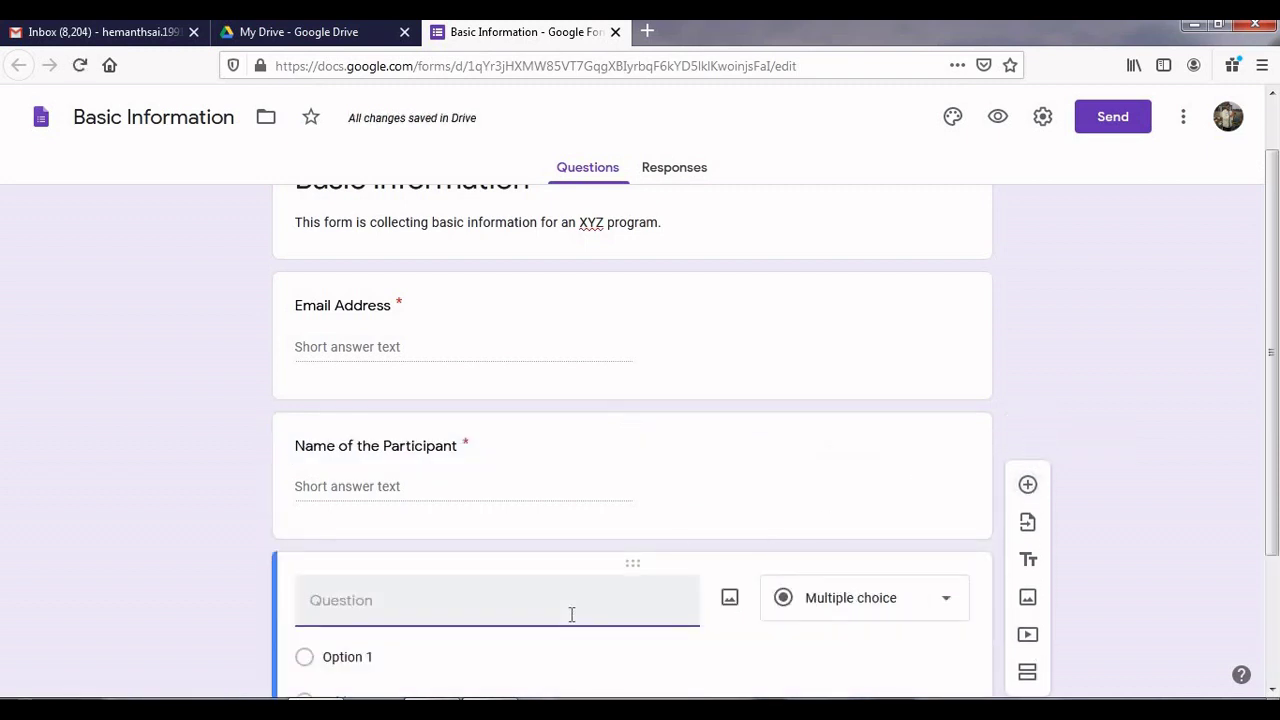
Step: Title the next question 'Occupation', make it required, and add a question below
text(Occupation)
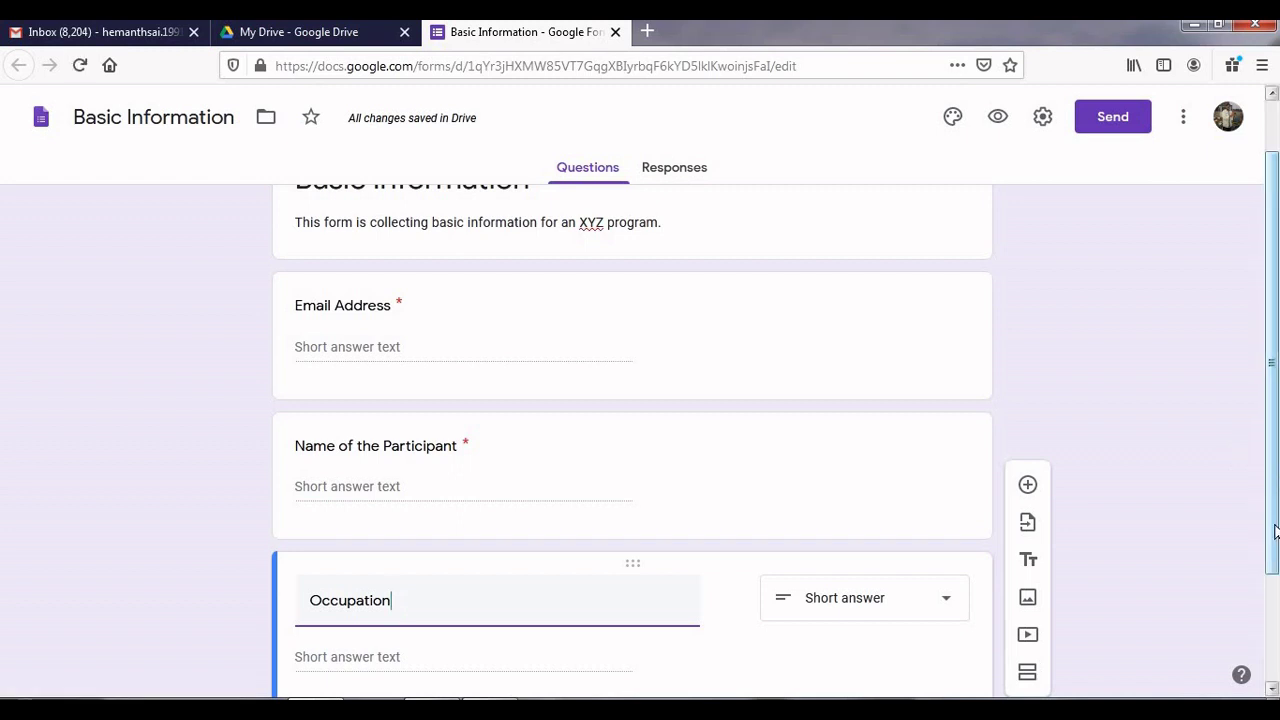
scroll(1275, 532, down, 2)
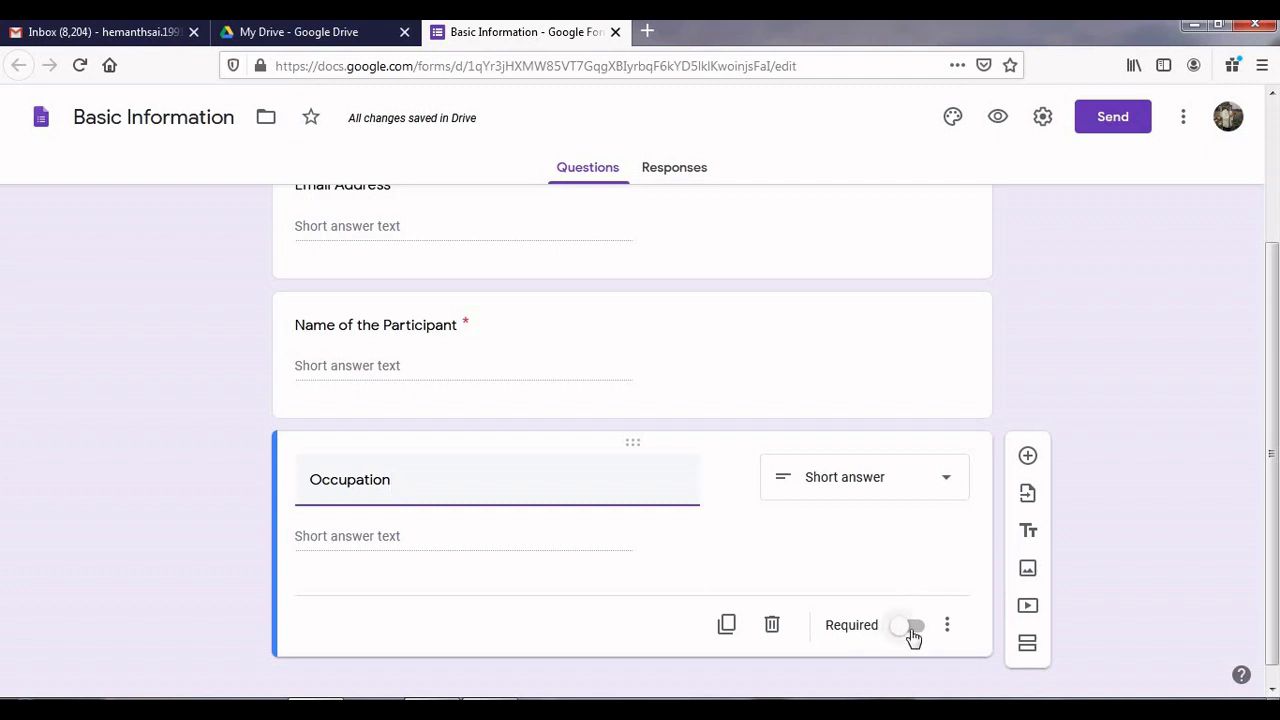
click(914, 628)
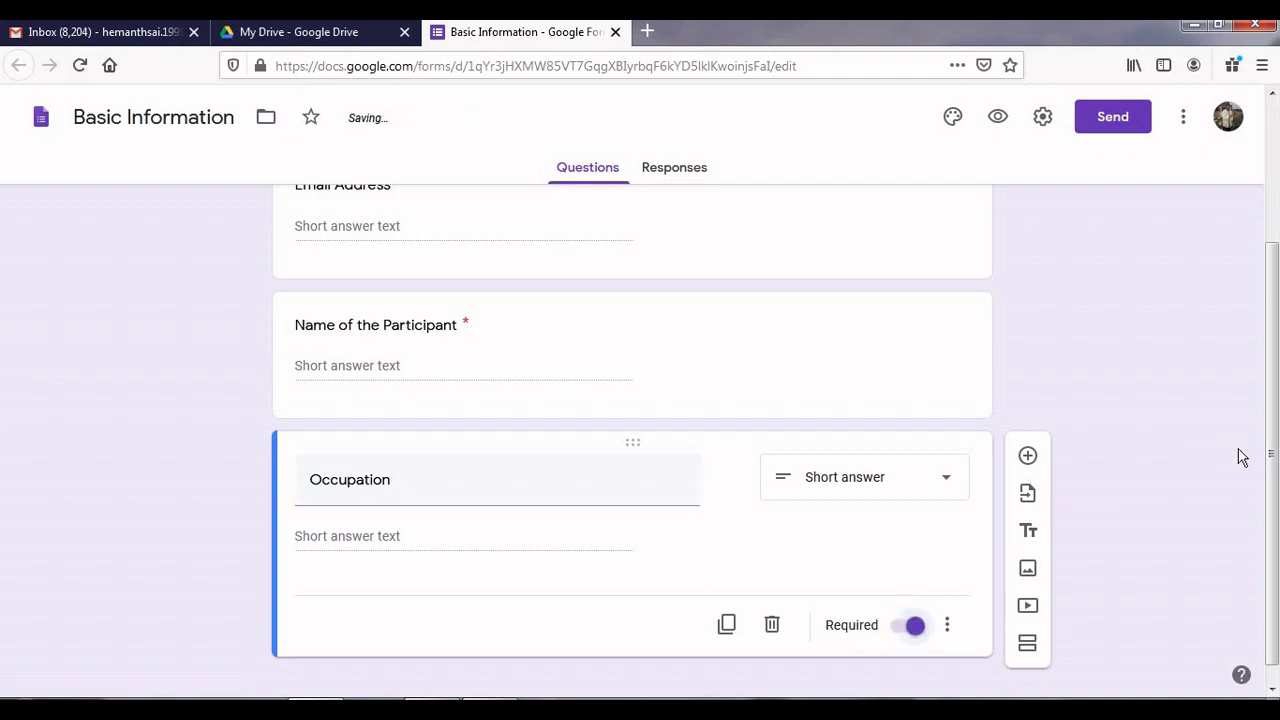
scroll(1275, 470, down, 1)
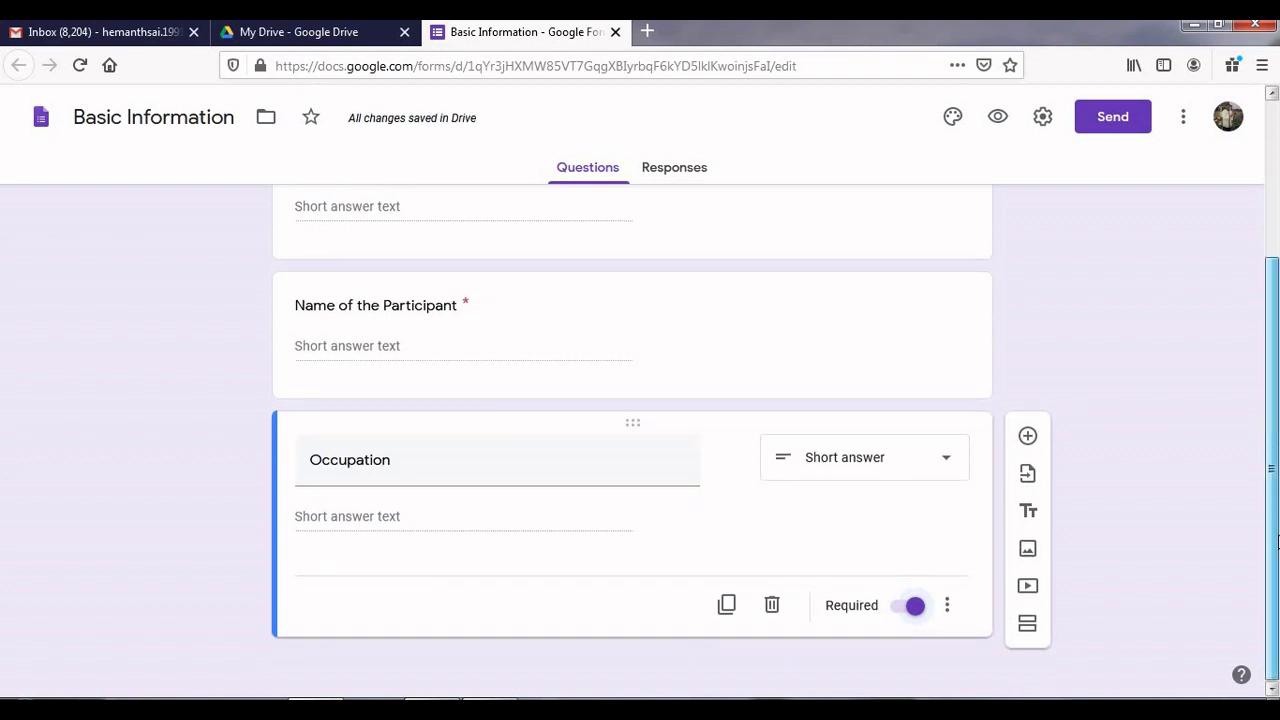
click(1031, 446)
Step: Title the question 'Mobile Number' with Is number validation, make it required, add another
text(Mo)
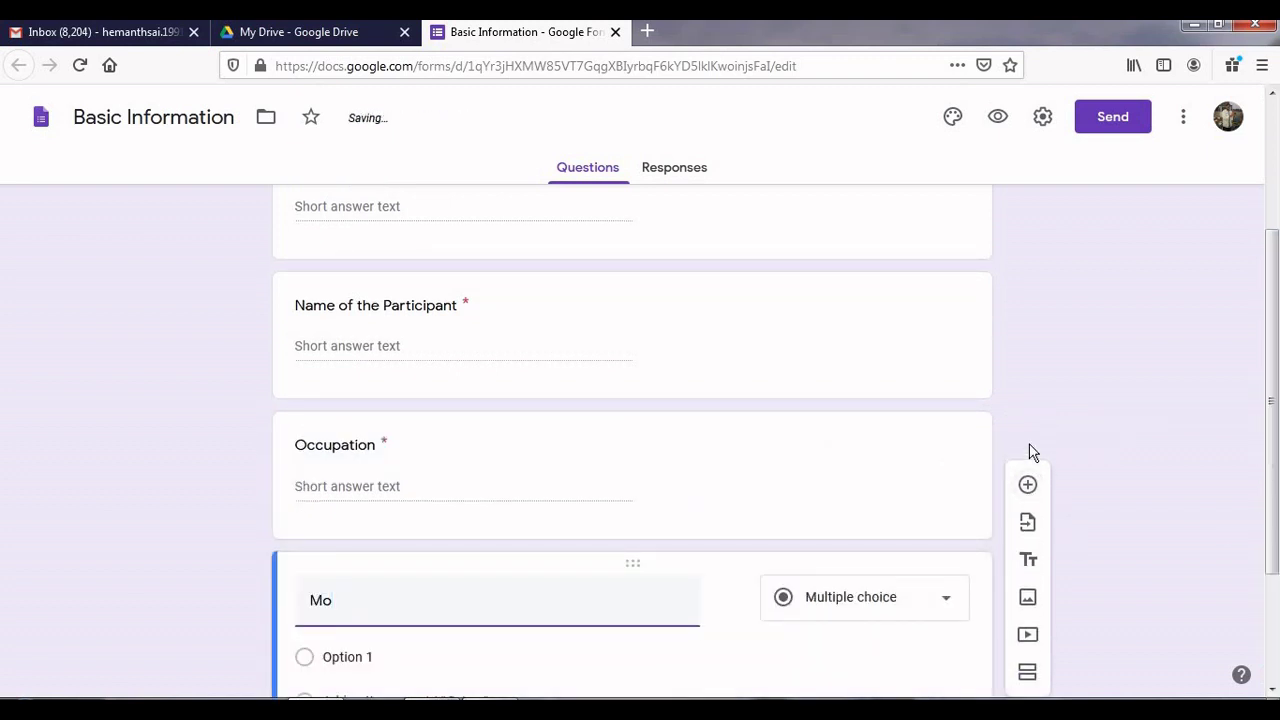
text(bile Number)
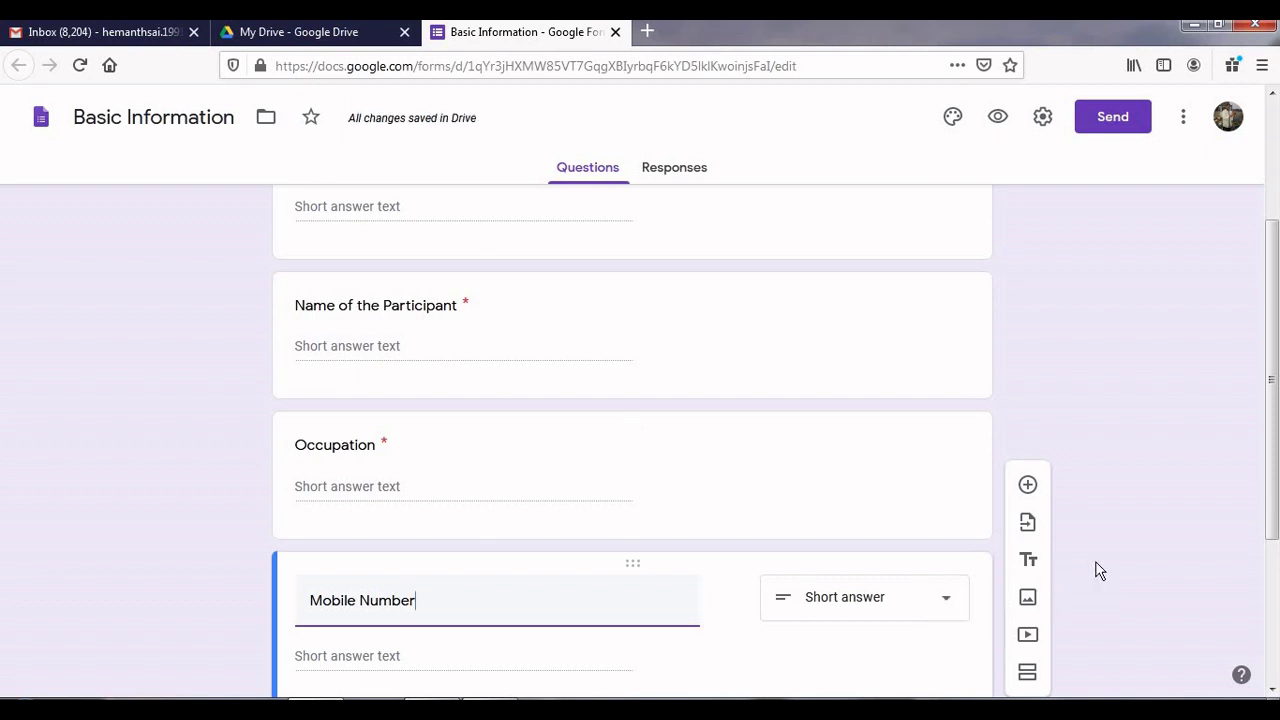
drag(1274, 505, 1276, 610)
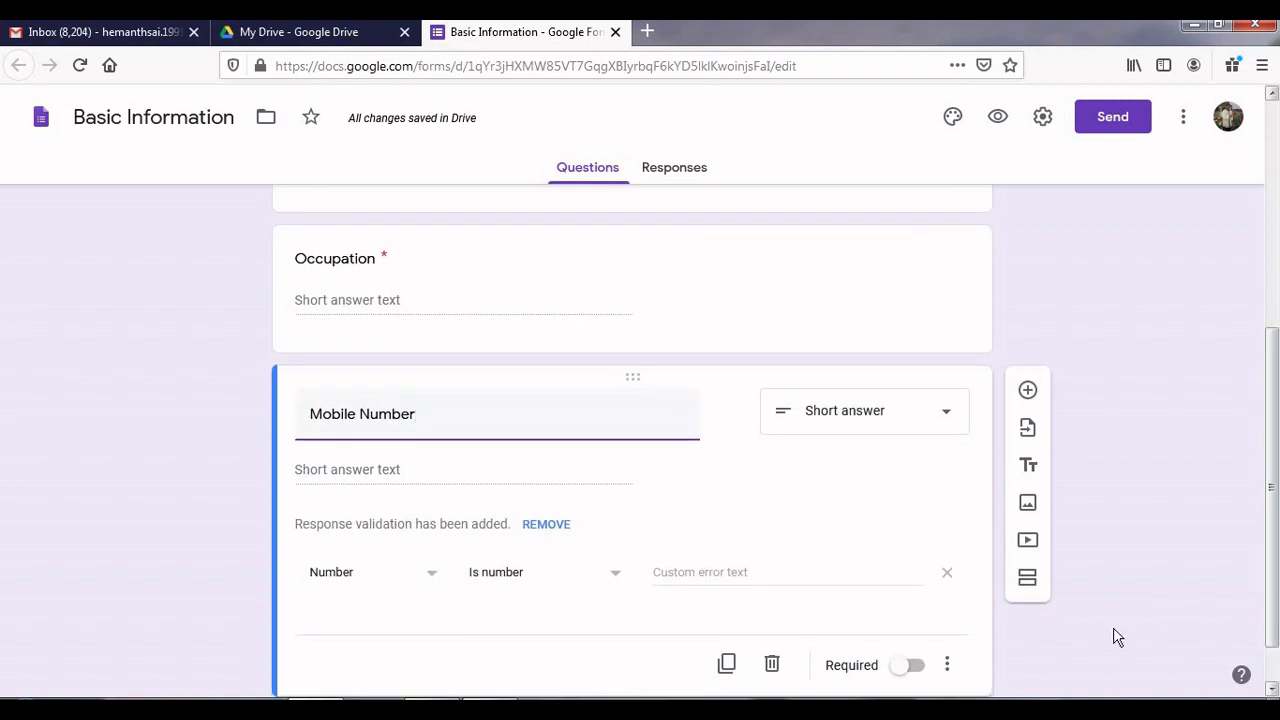
click(916, 672)
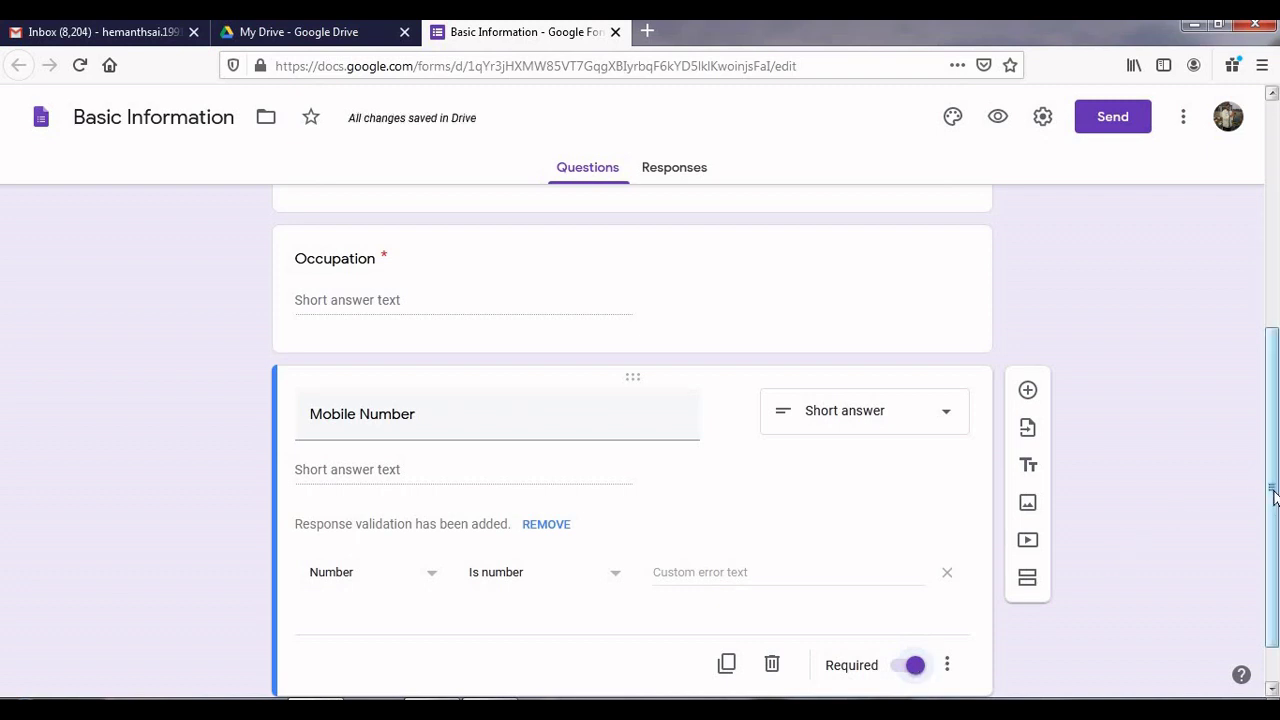
scroll(1273, 510, down, 1)
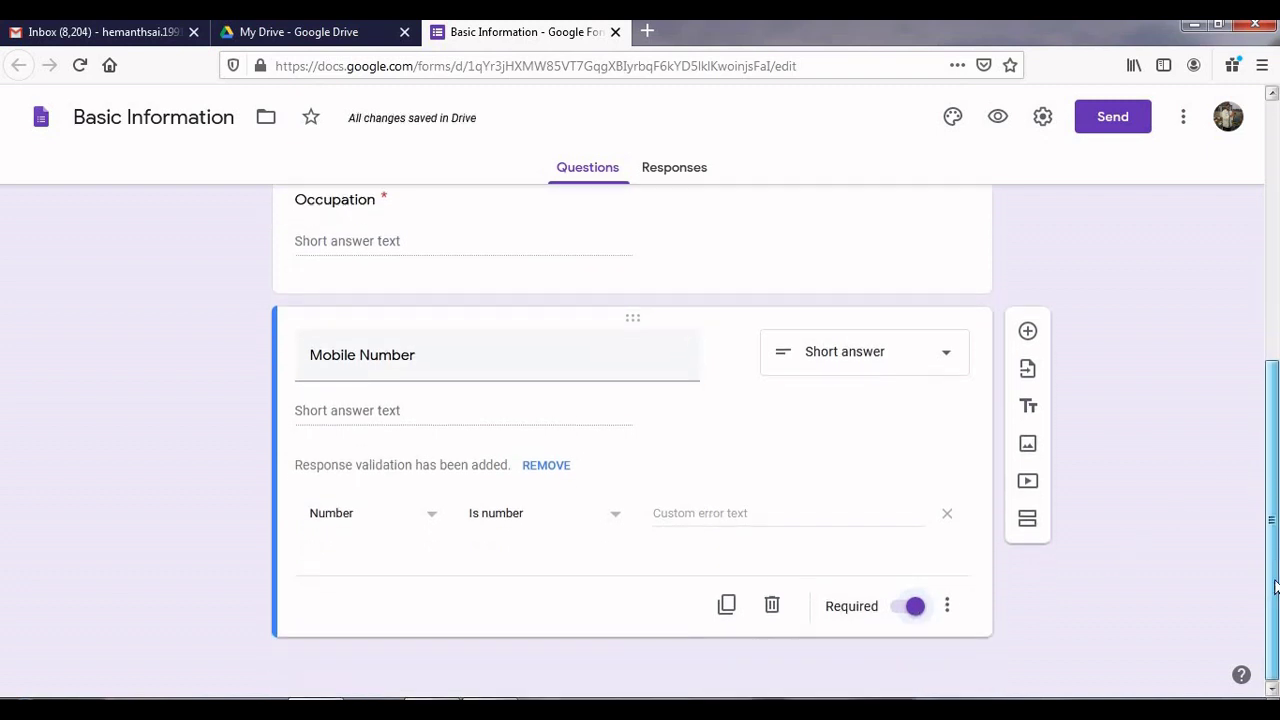
click(1029, 332)
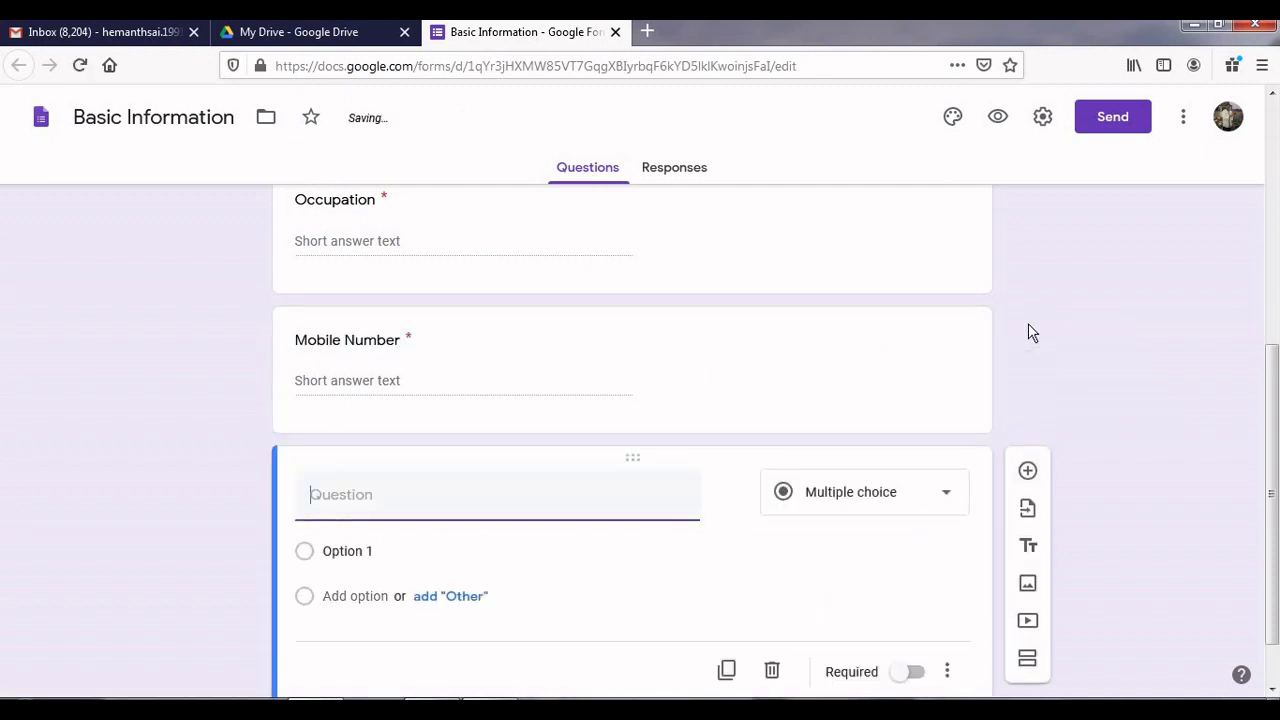
Step: Enter 'State' as the title of the question below Mobile Number
text(State)
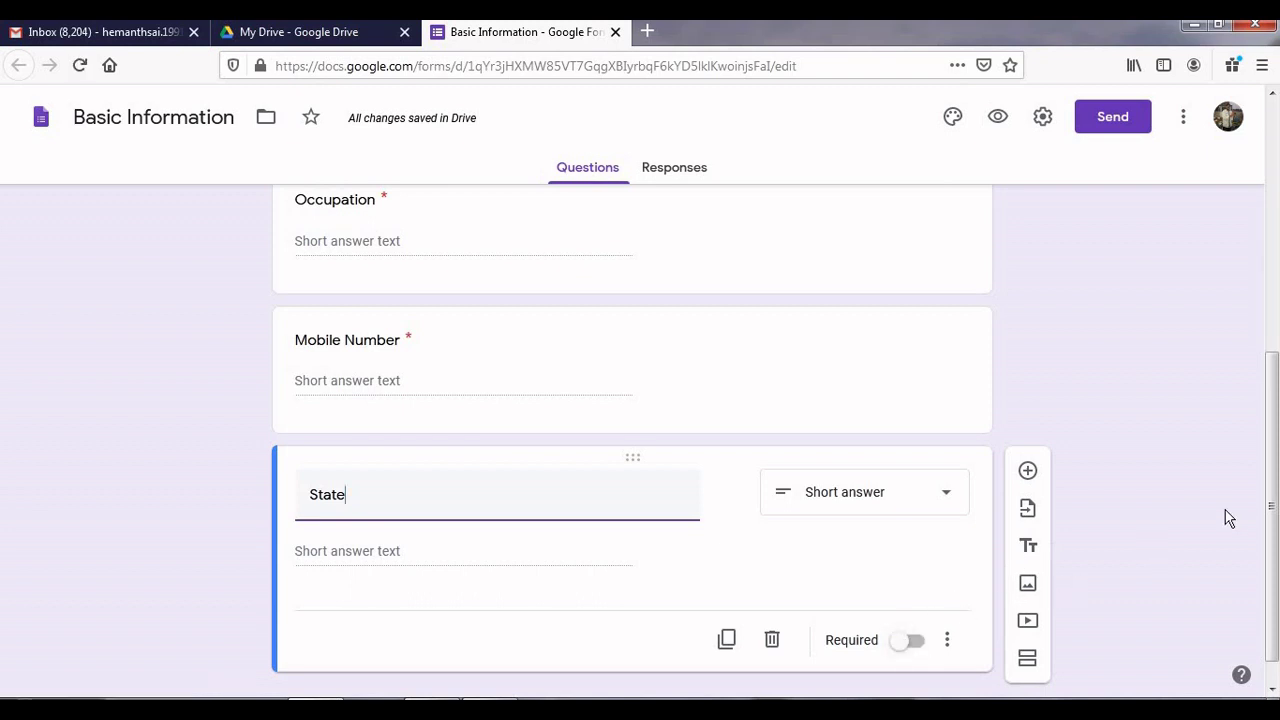
Step: Add an optional Paragraph question 'Any Suggestions' below State, then another blank question
click(1029, 471)
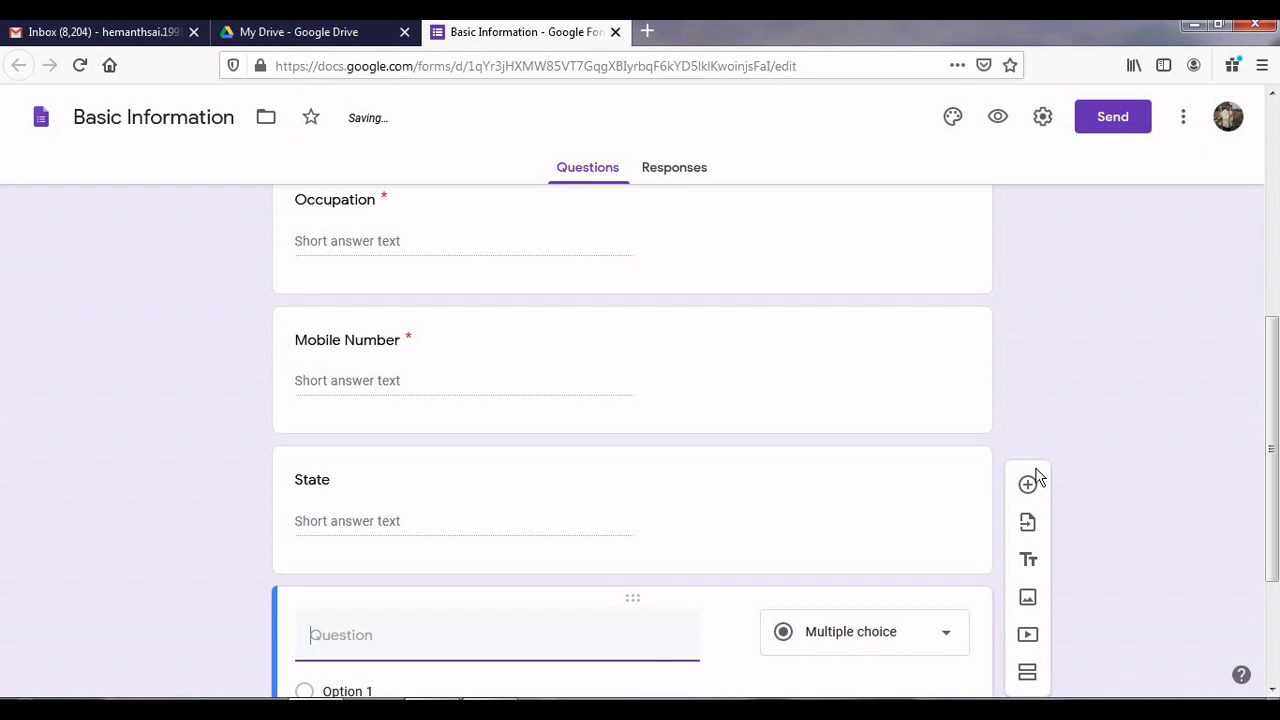
text(Any Su)
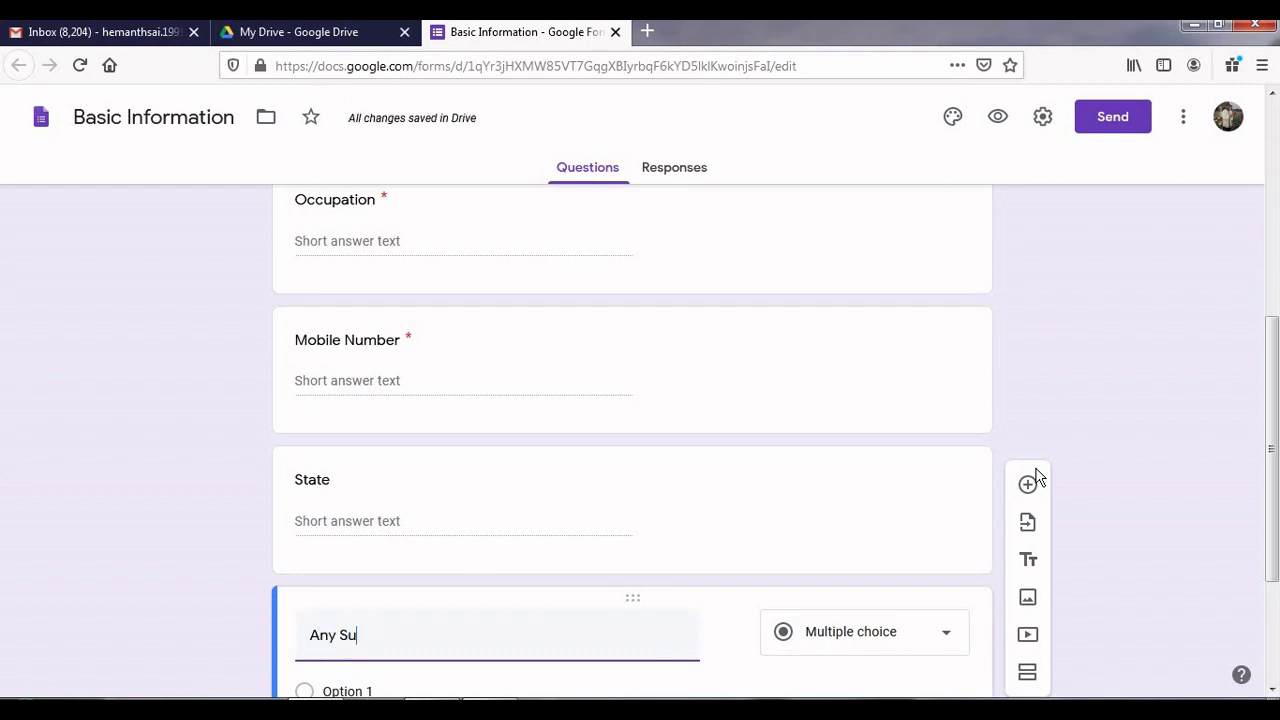
text(ggestions)
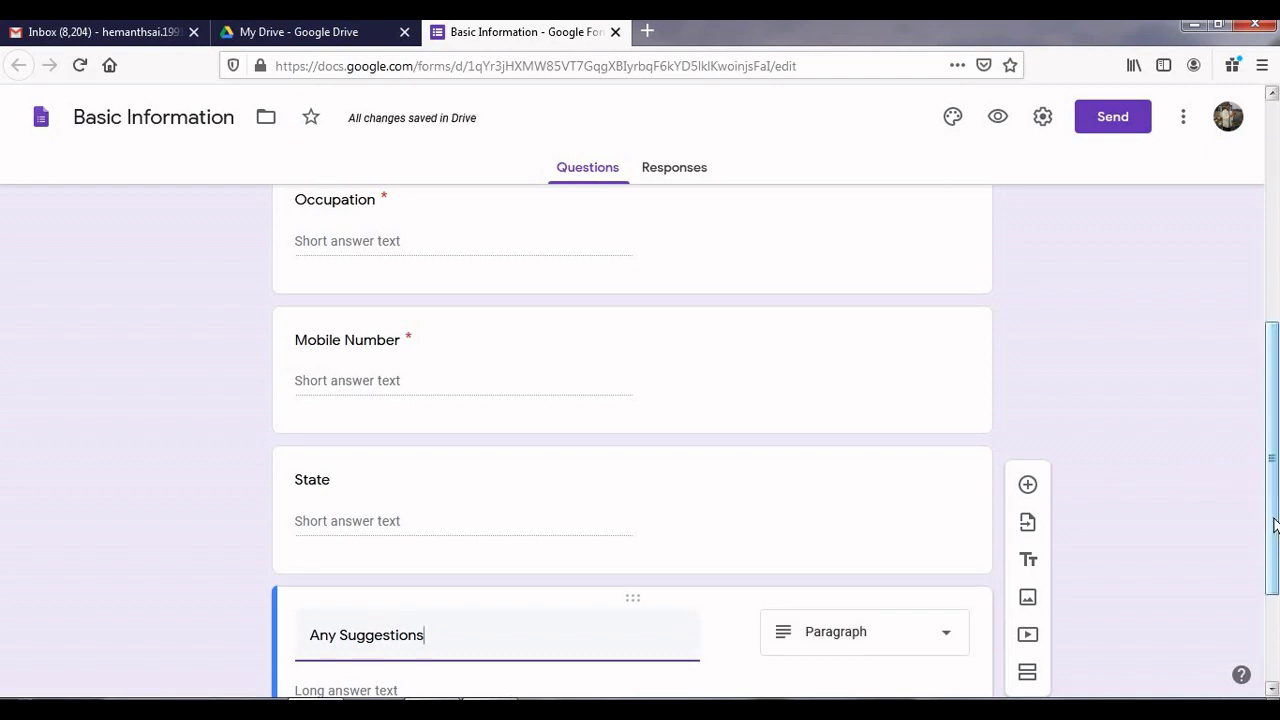
drag(1274, 525, 1274, 611)
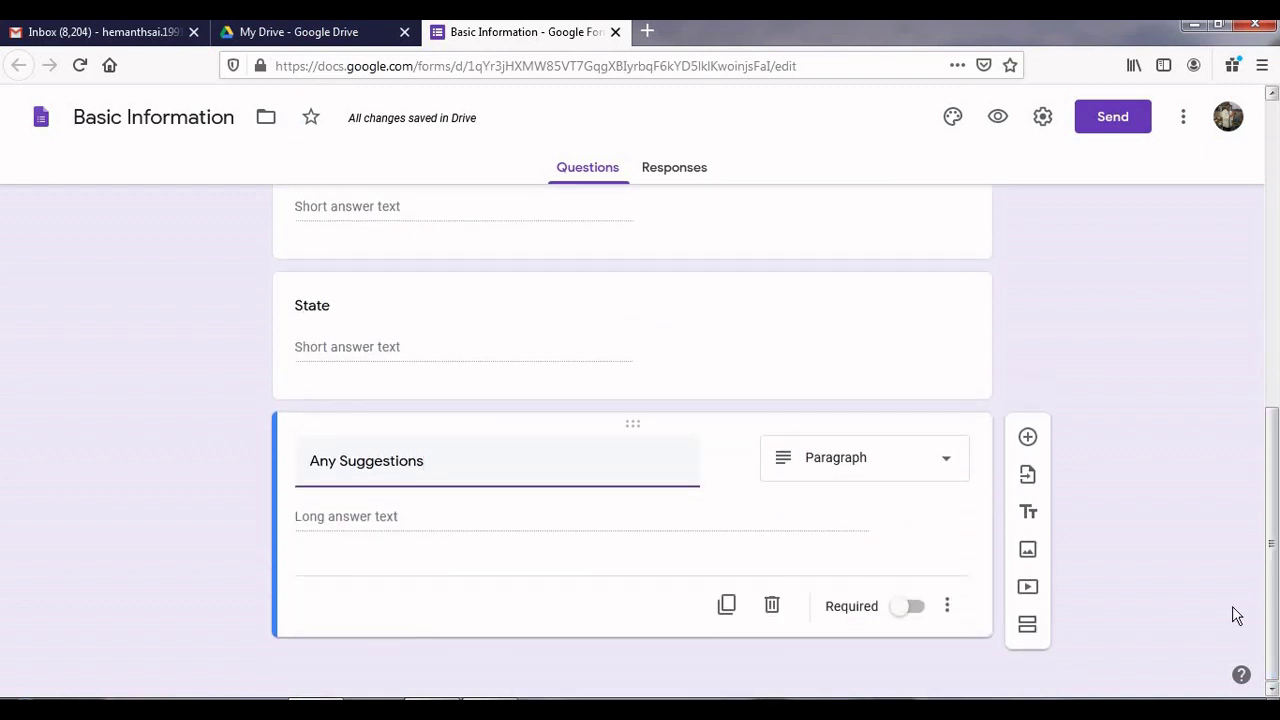
click(946, 471)
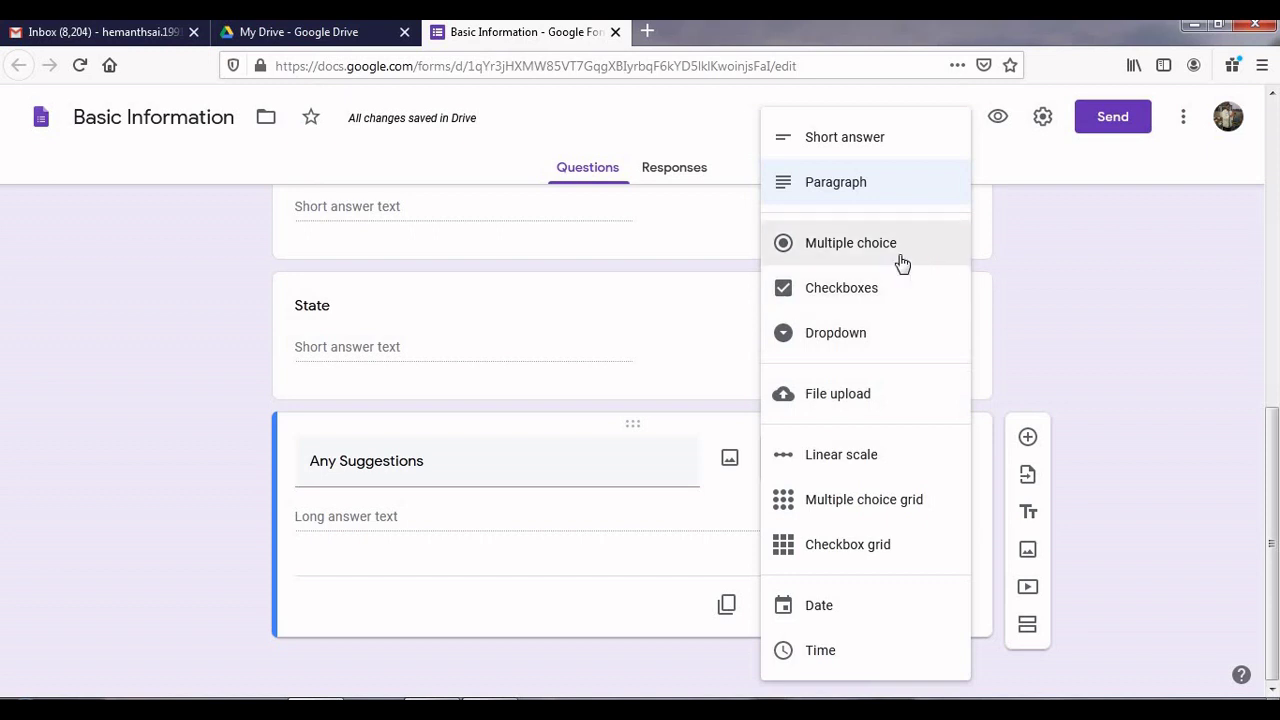
click(1083, 309)
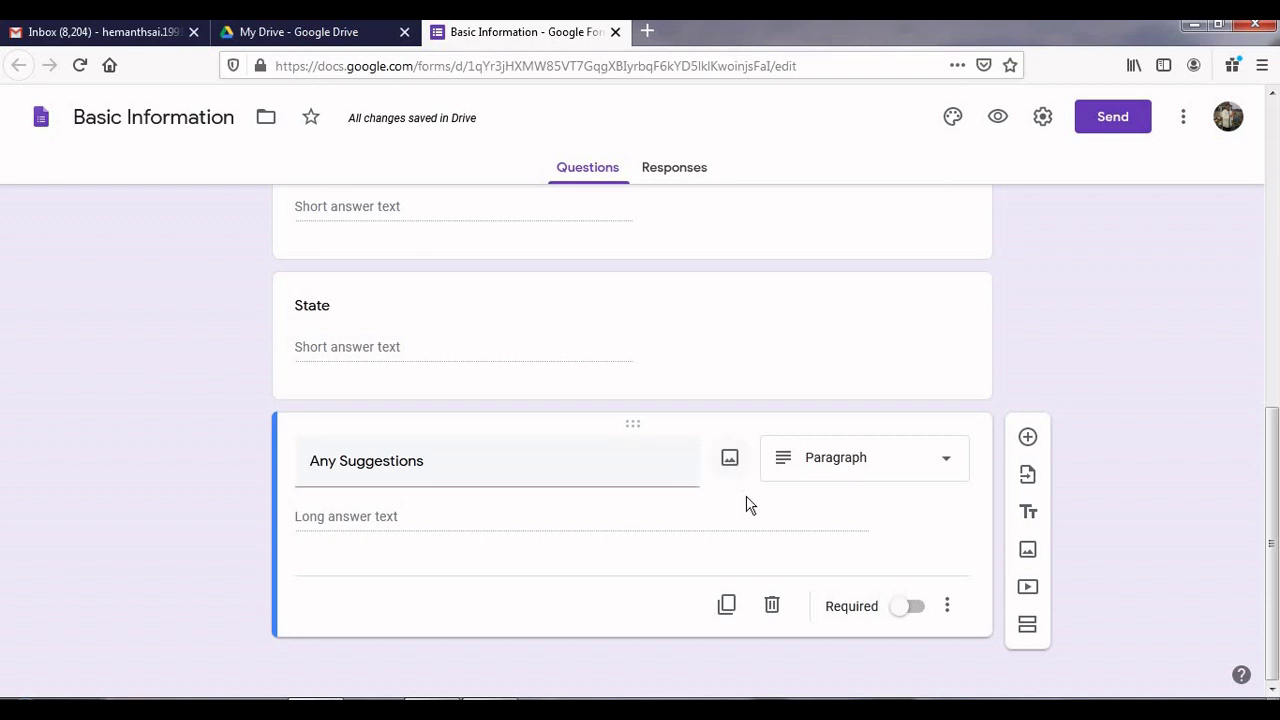
click(1027, 437)
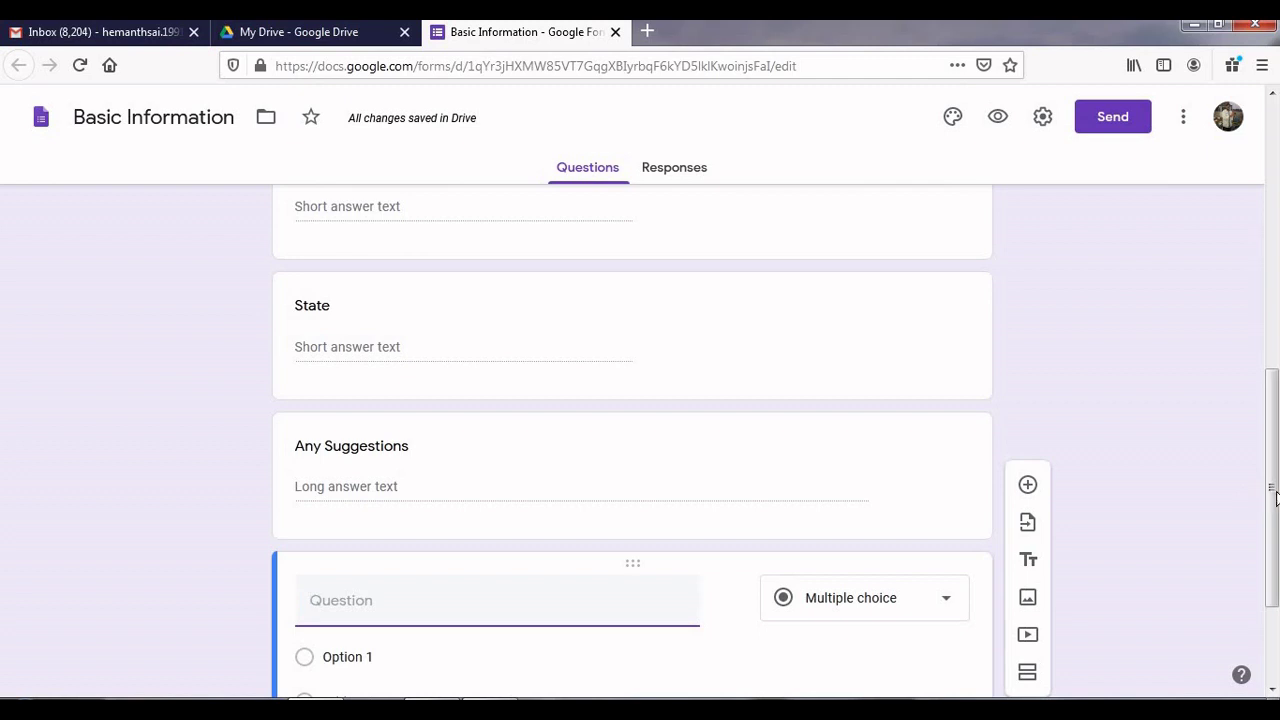
Step: Title the new paragraph question 'Key Points' and scroll back to the top of the form
scroll(1275, 497, down, 2)
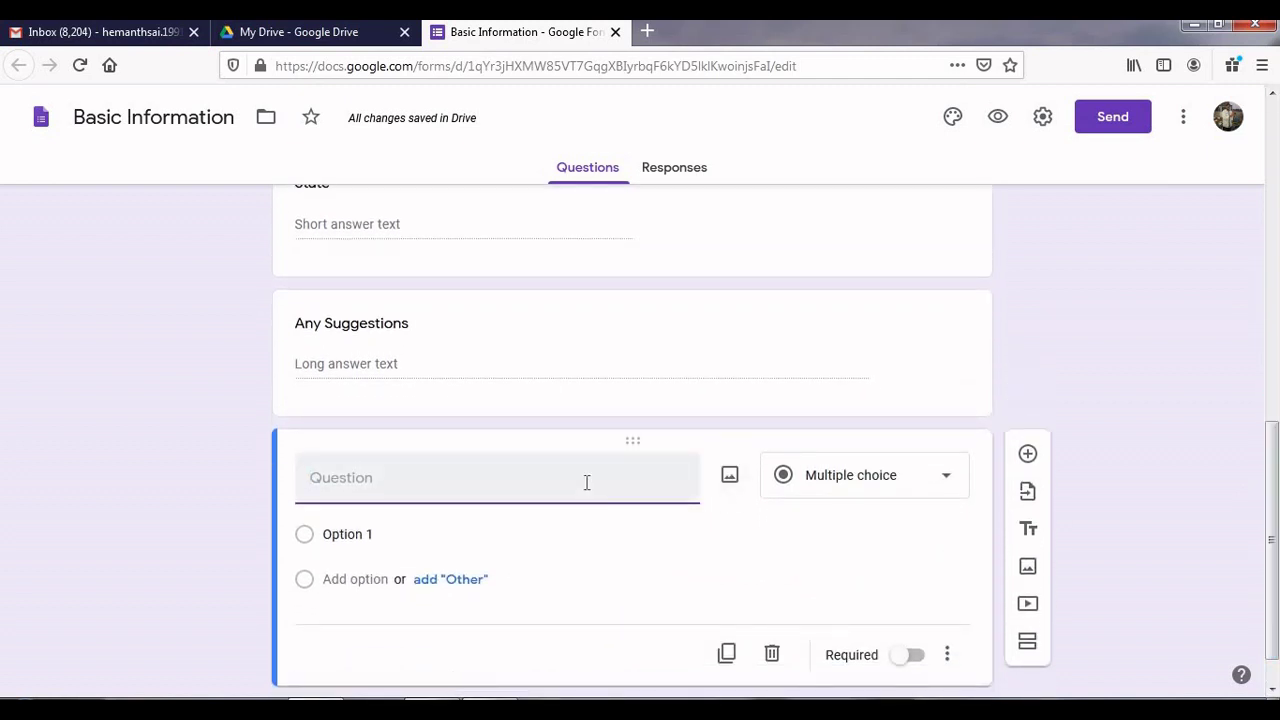
text(Key Points)
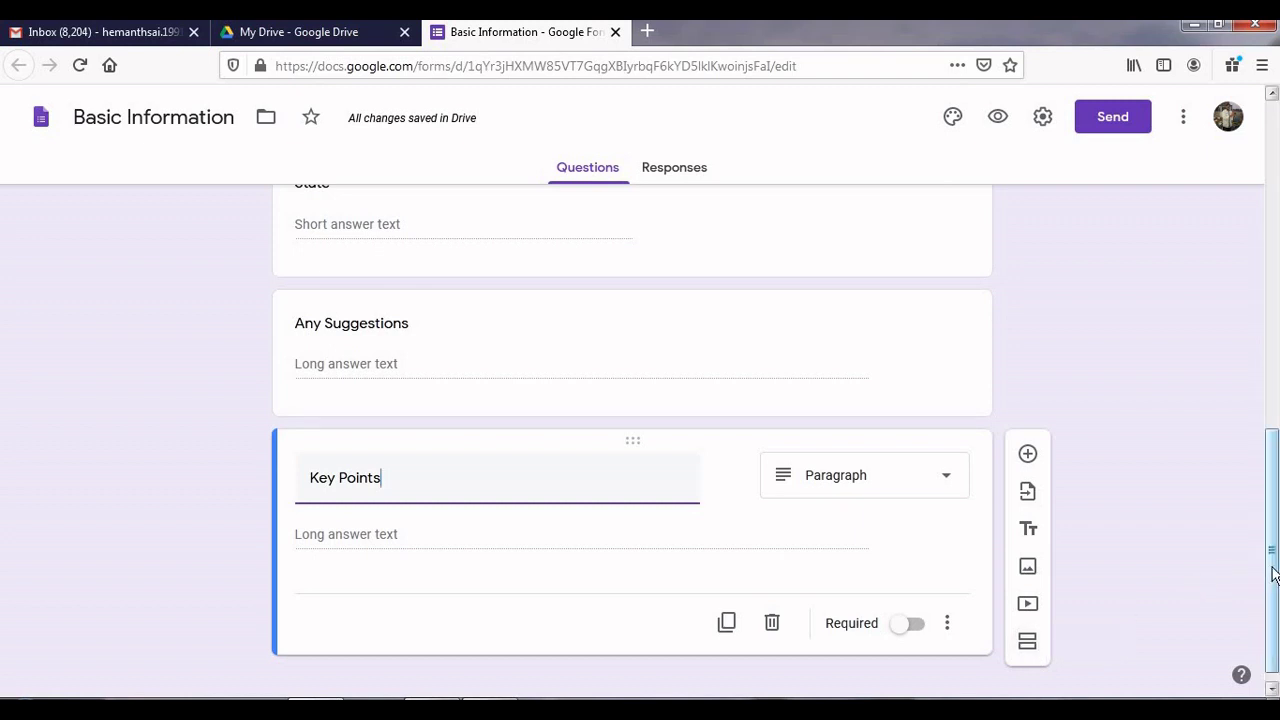
drag(1273, 572, 1272, 189)
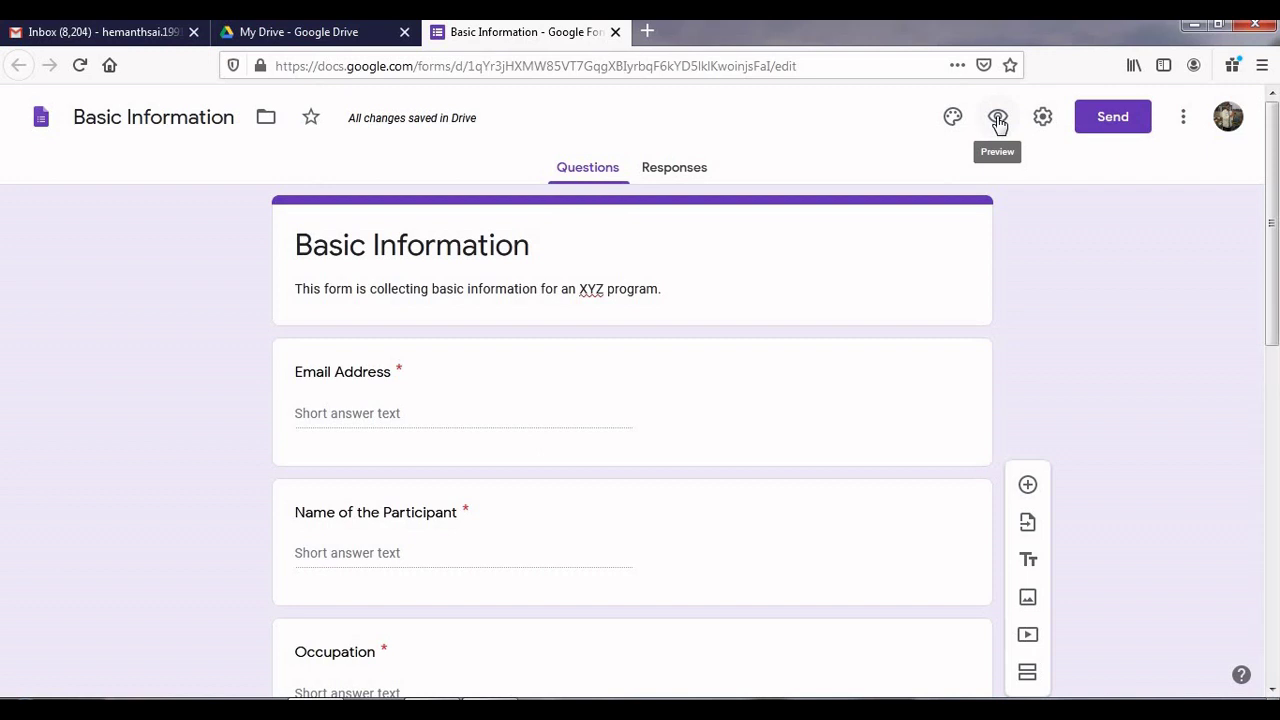
click(998, 120)
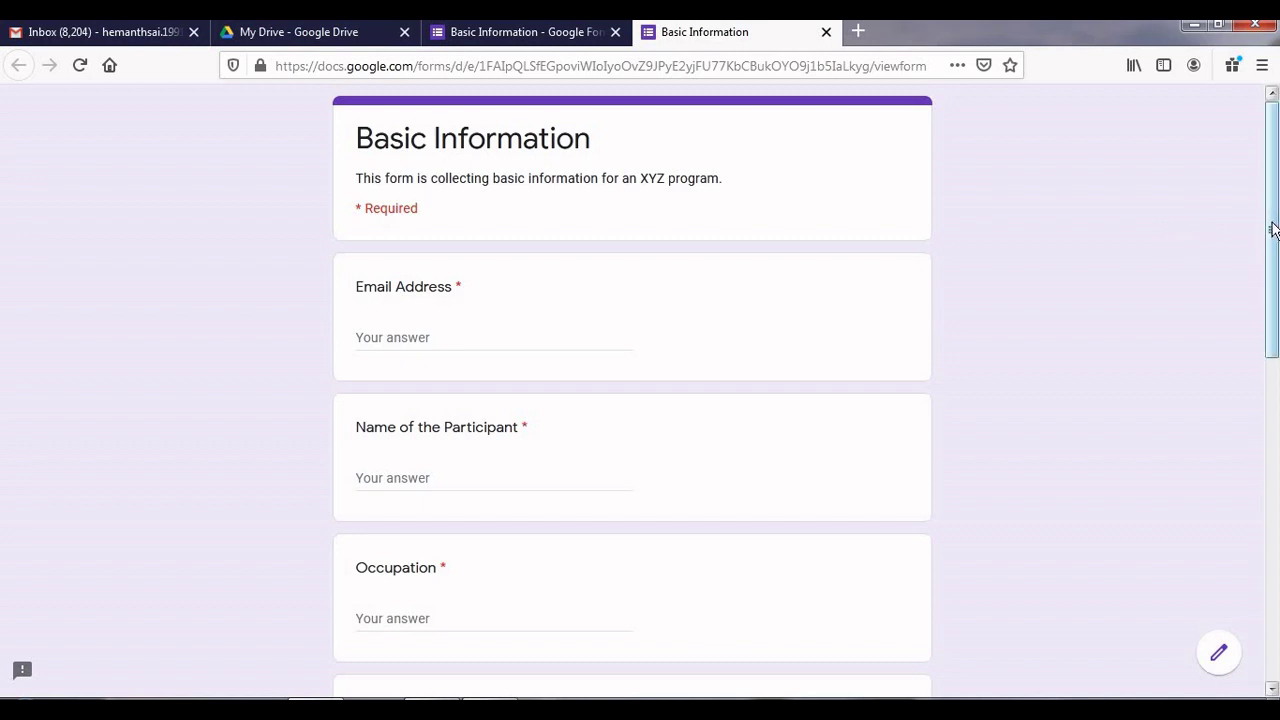
drag(1274, 228, 1275, 300)
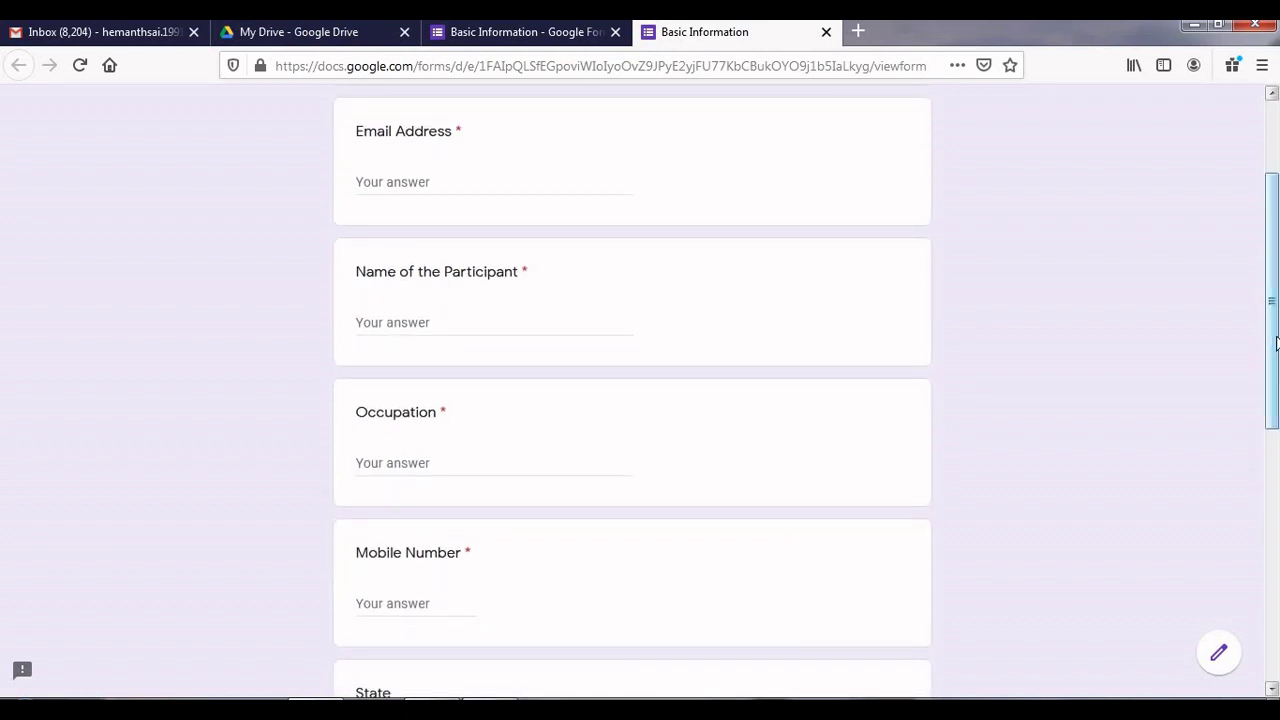
drag(1276, 353, 1271, 426)
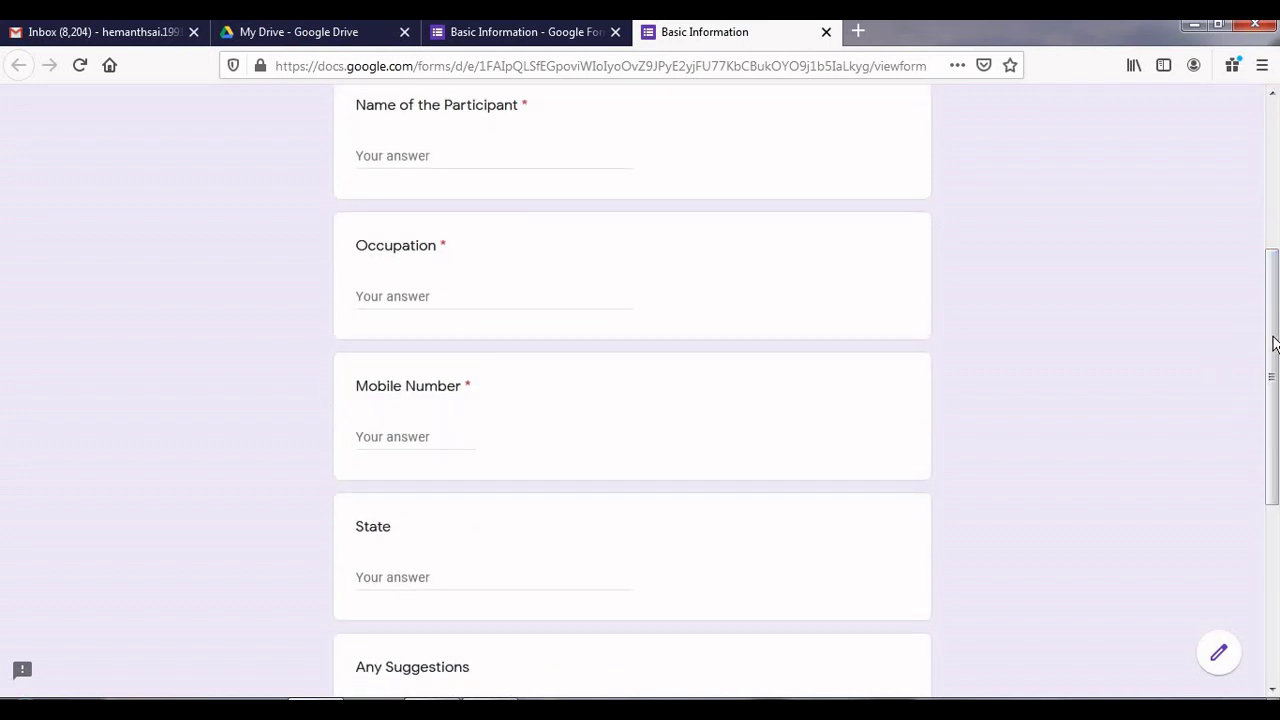
drag(1275, 345, 1276, 373)
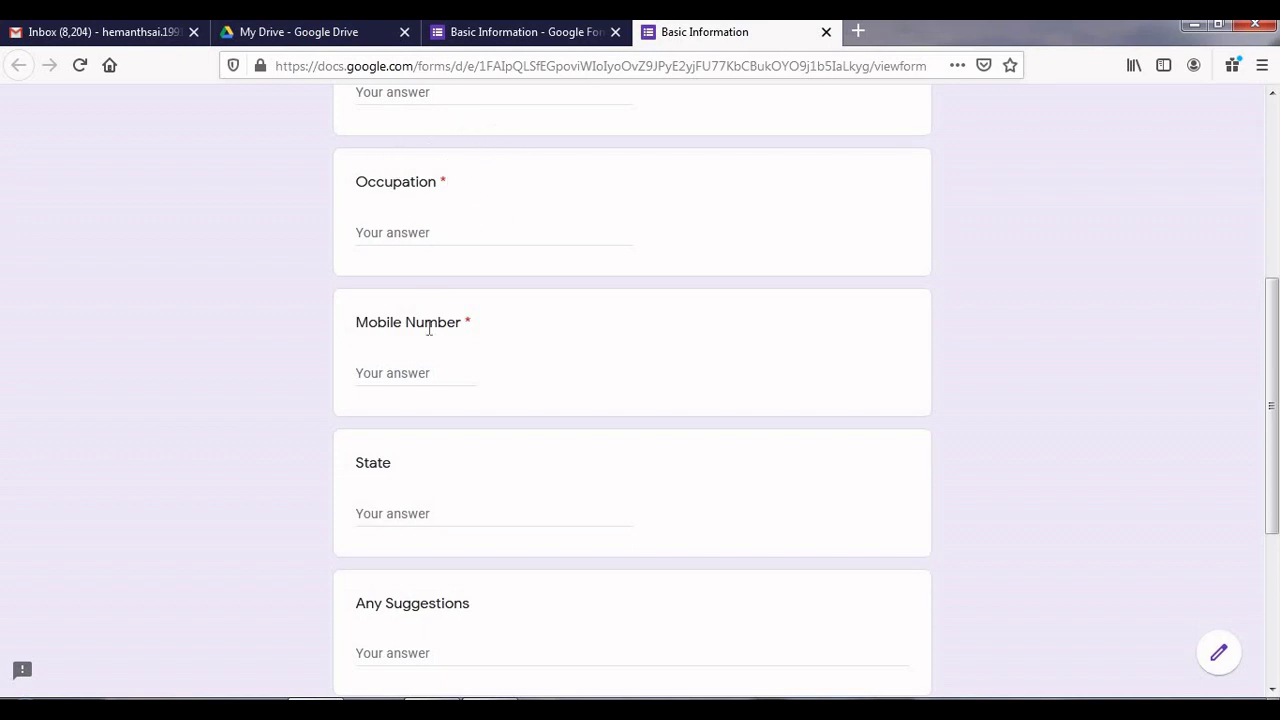
click(407, 466)
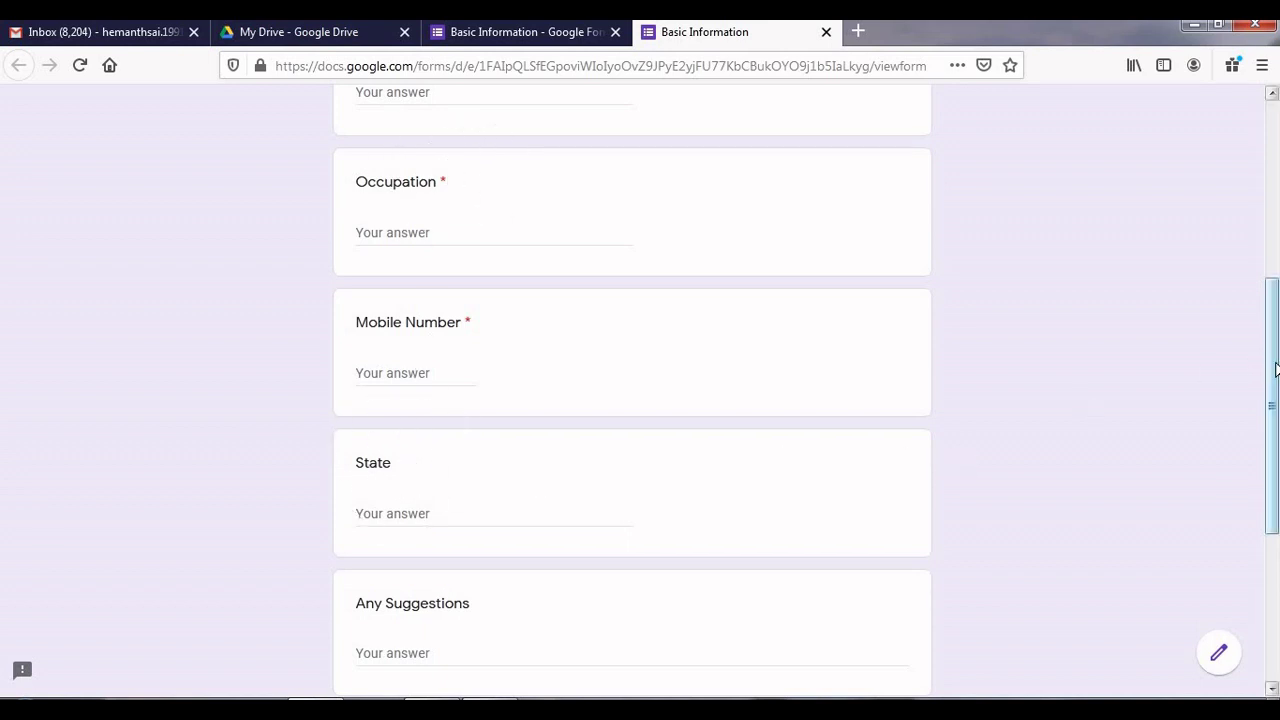
drag(1276, 370, 1276, 479)
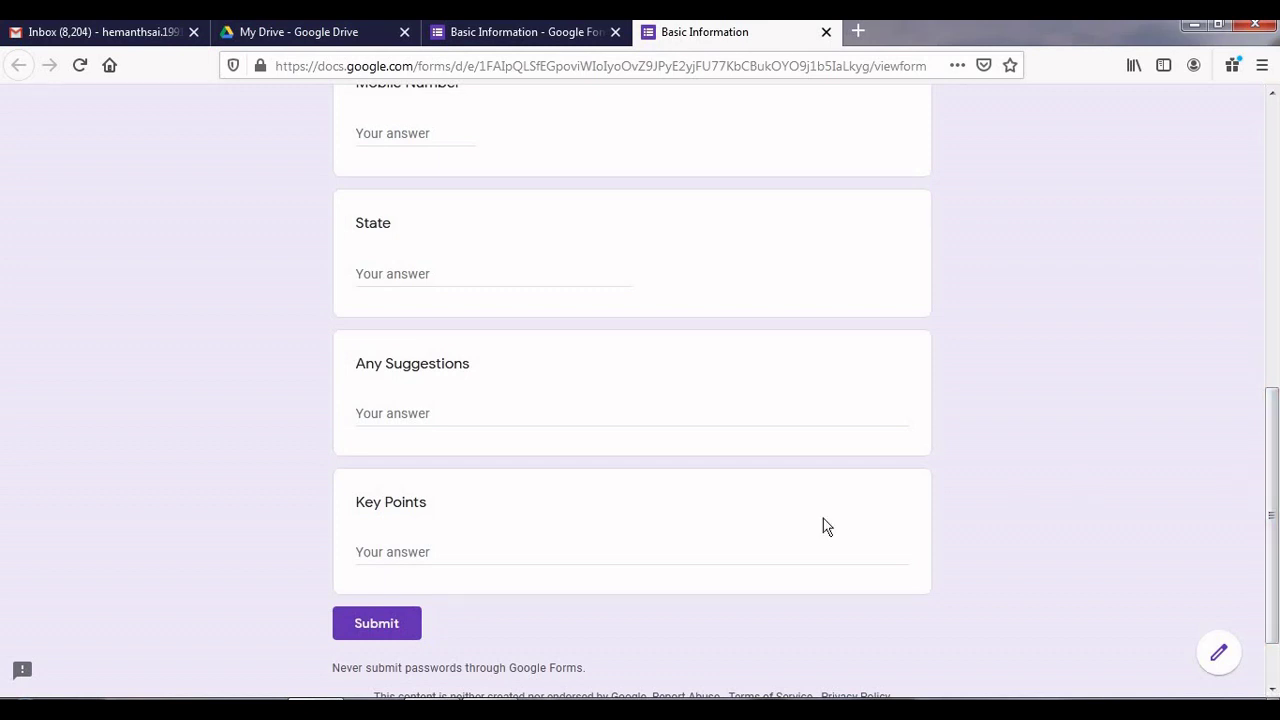
click(550, 560)
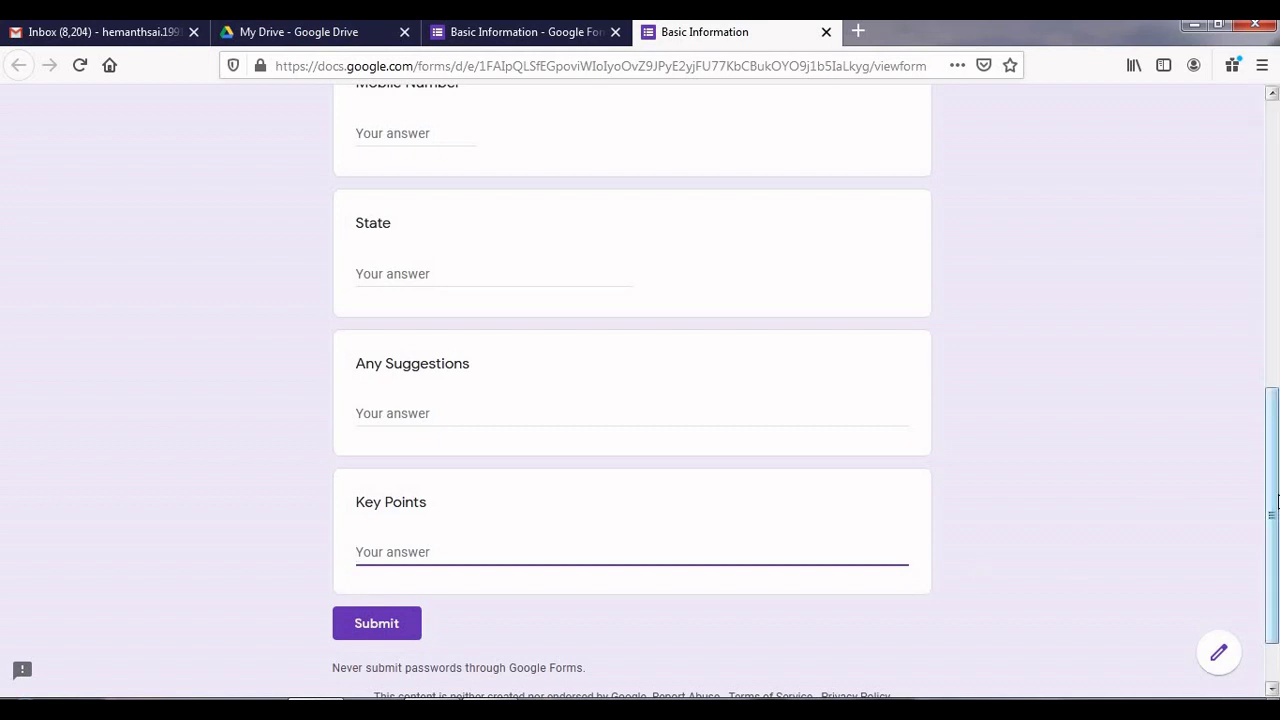
drag(1277, 490, 1276, 204)
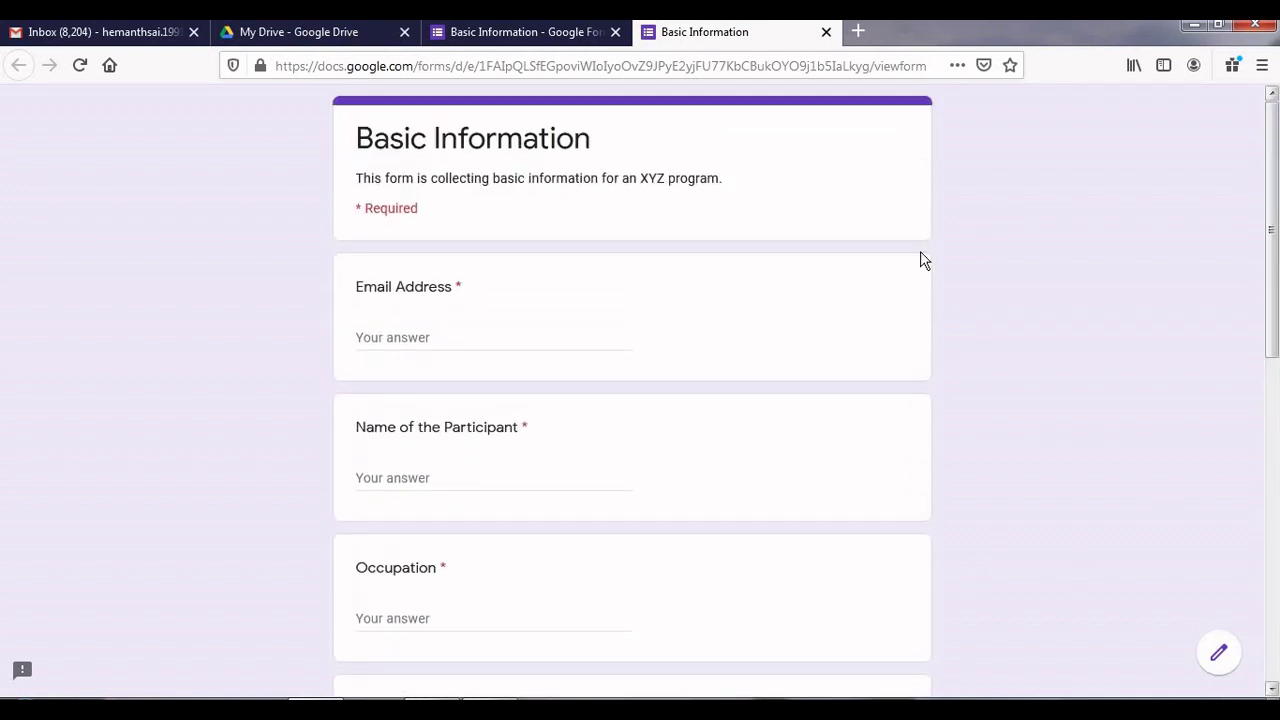
Step: Fill in a sample email address, a name and occupation 'SSSSS' in the response form
click(509, 337)
text(x)
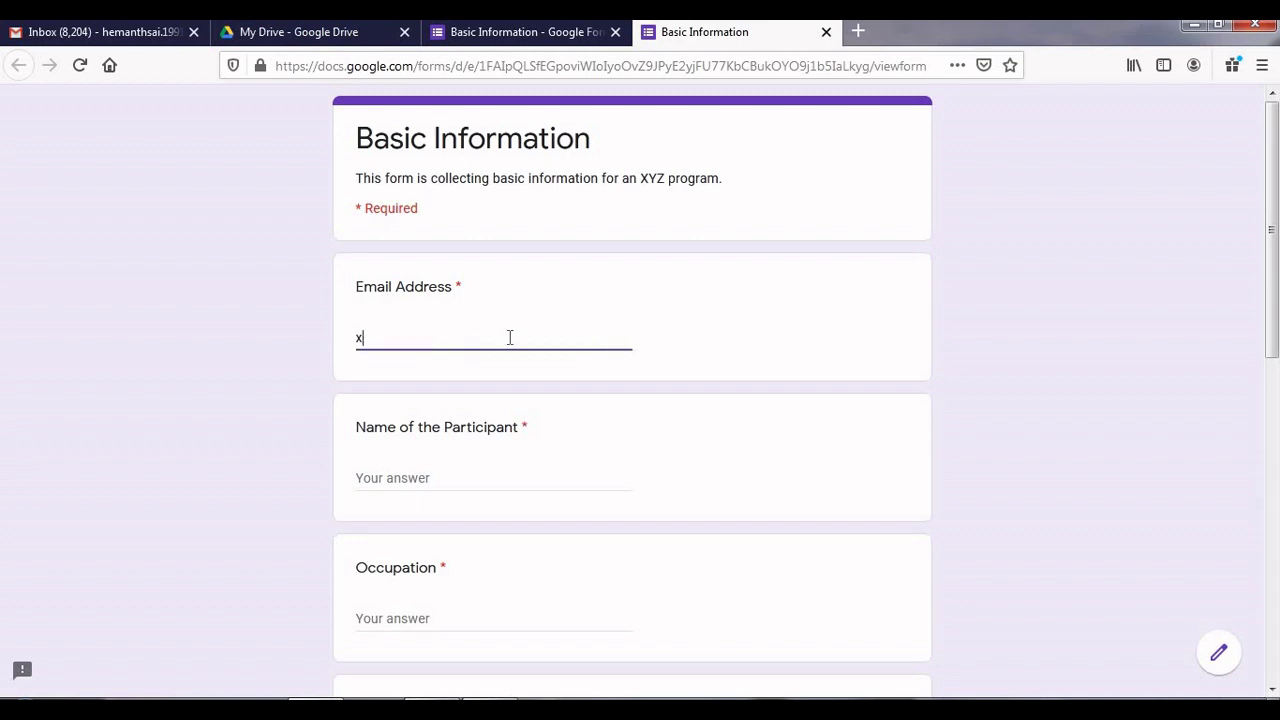
text(yz@gmail.com)
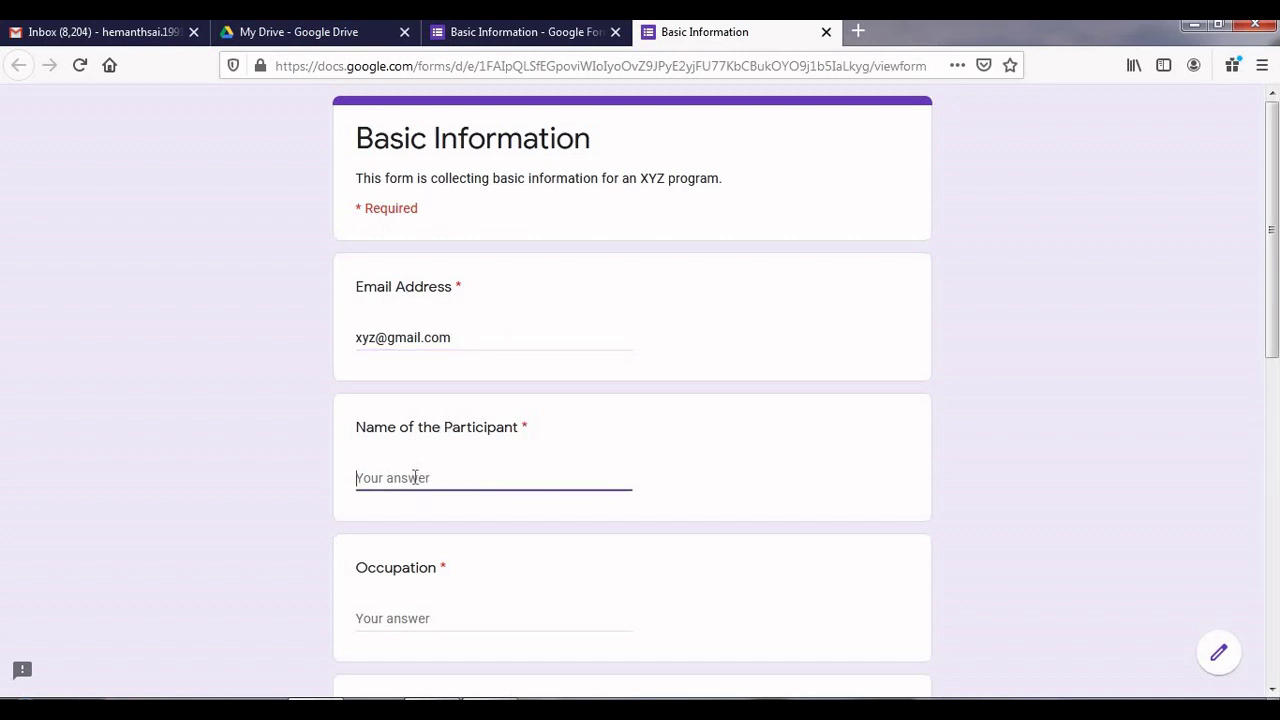
text(xyZxyz)
click(411, 612)
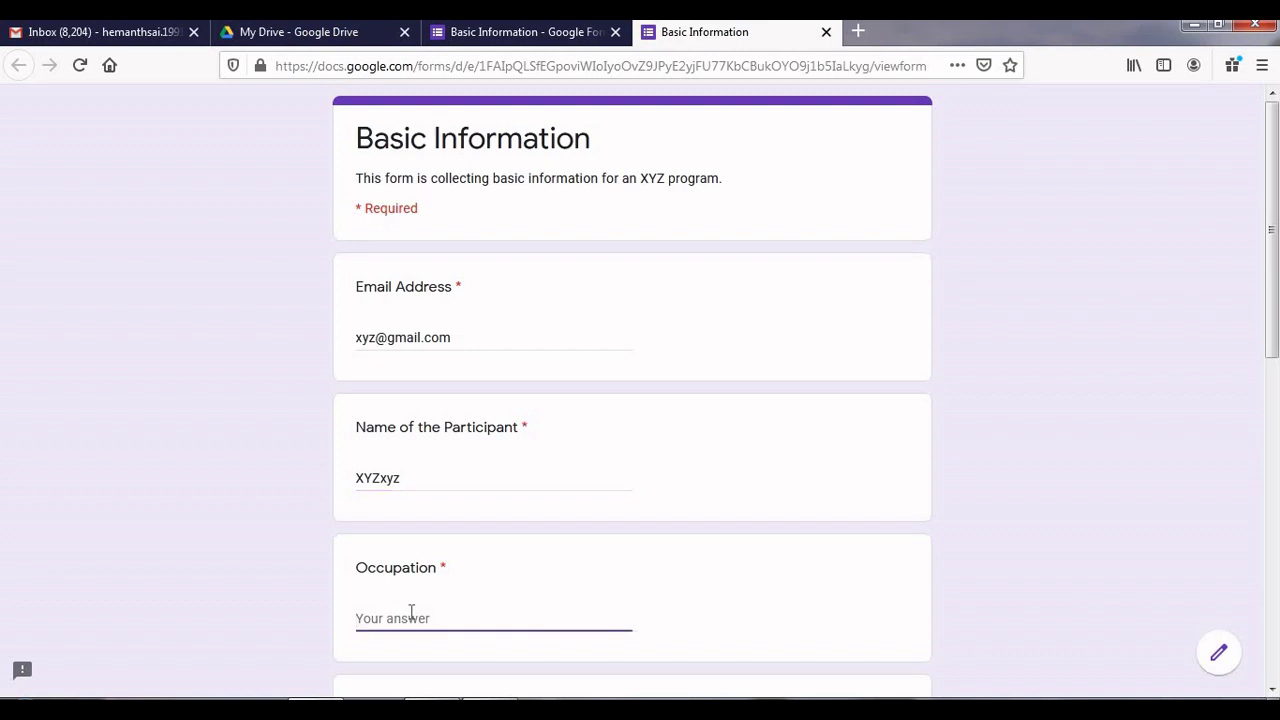
text(SSSSS)
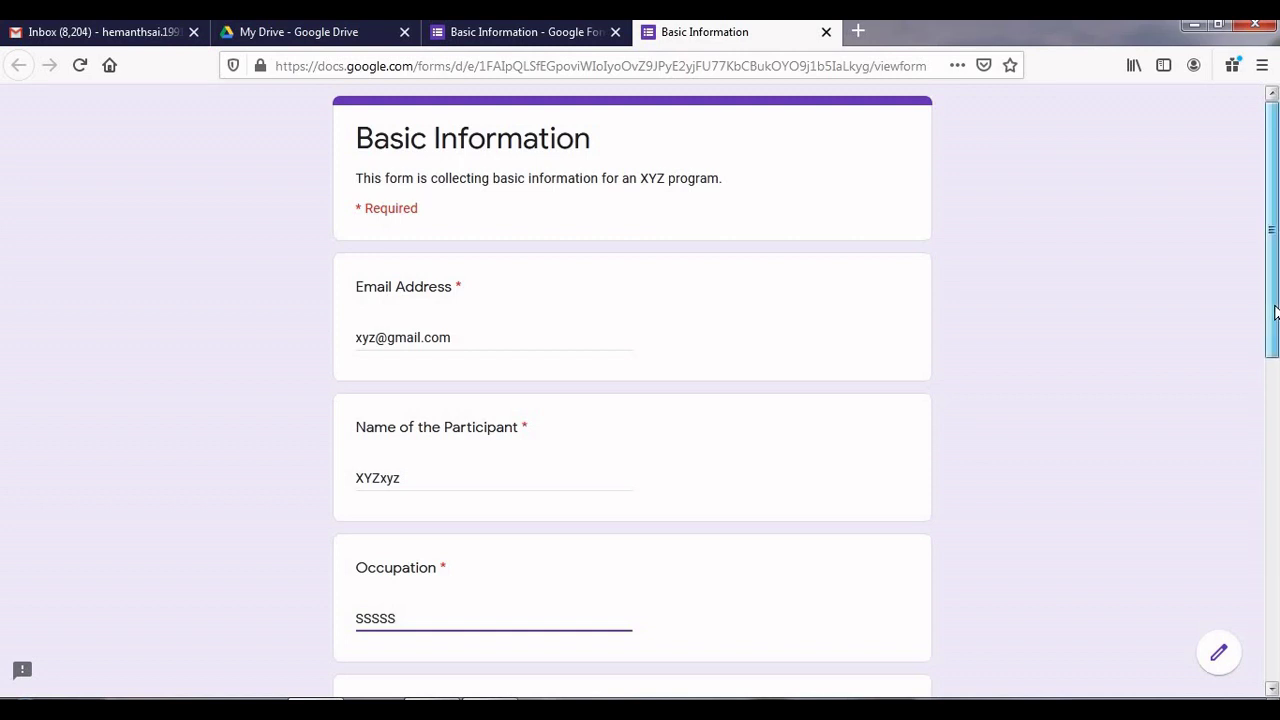
scroll(1275, 313, down, 4)
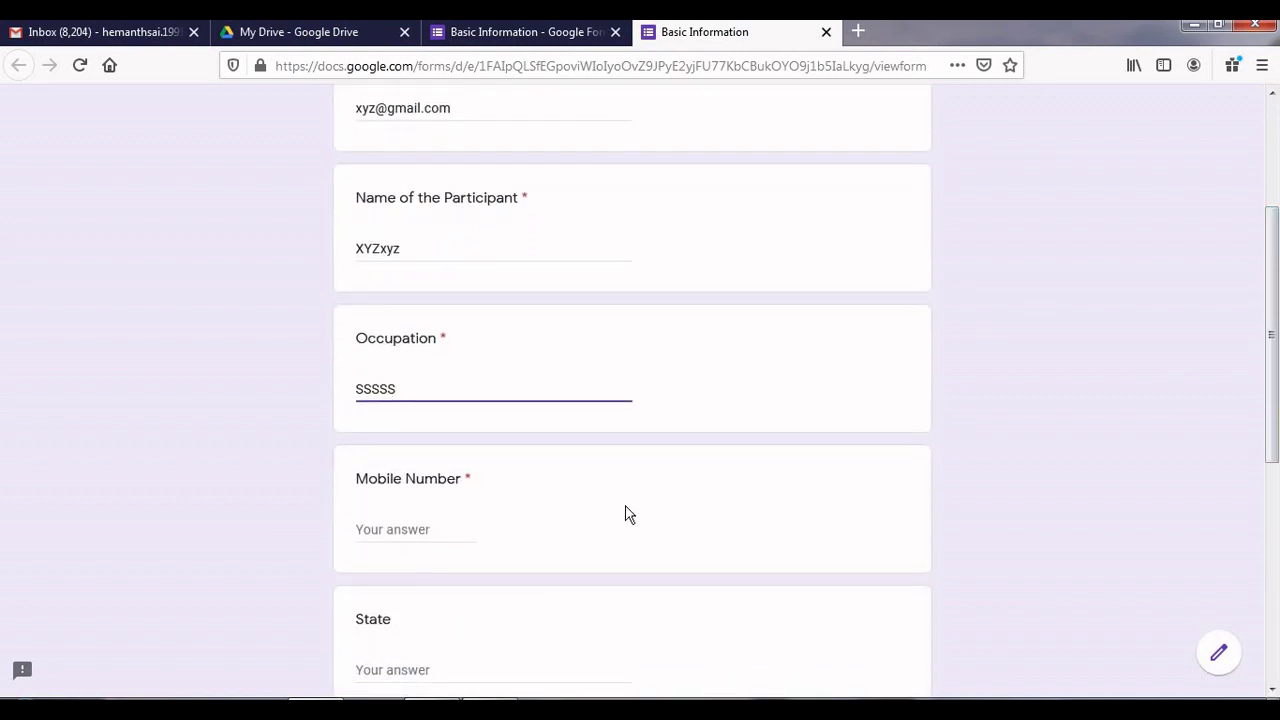
Step: Enter a sample ten-digit mobile number as the Mobile Number answer
click(425, 541)
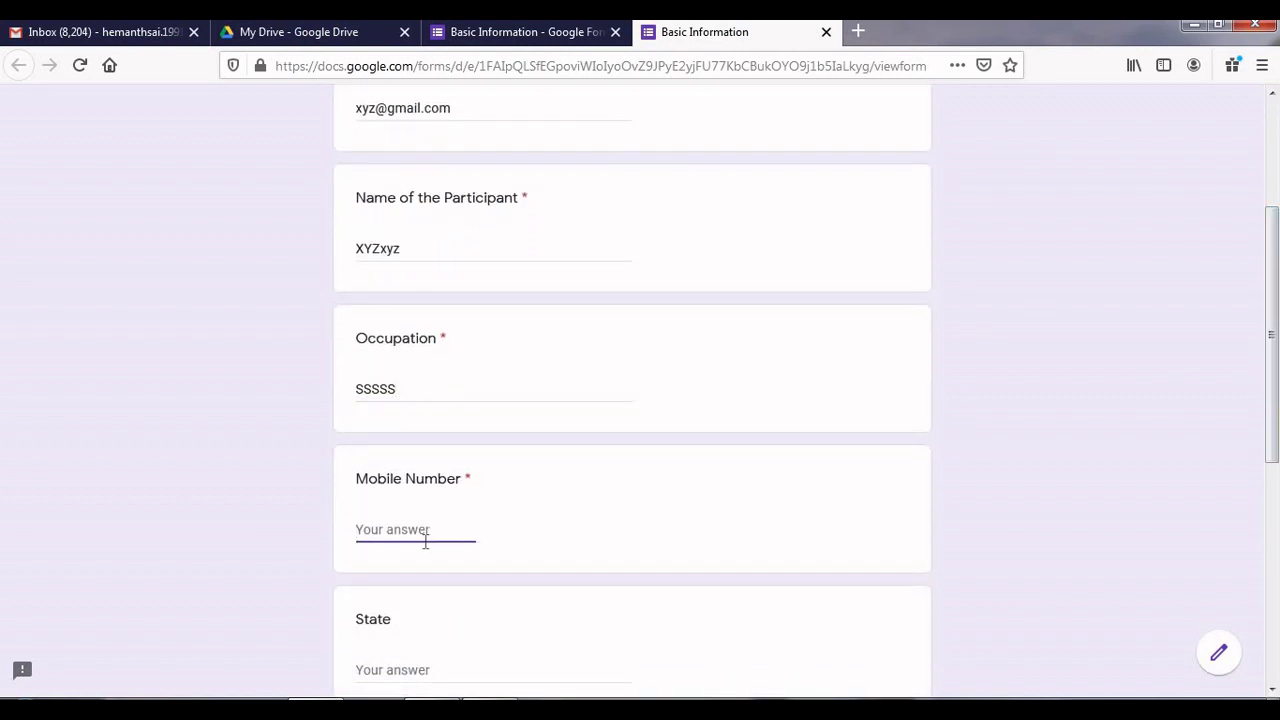
text(1234567890)
drag(1275, 393, 1275, 459)
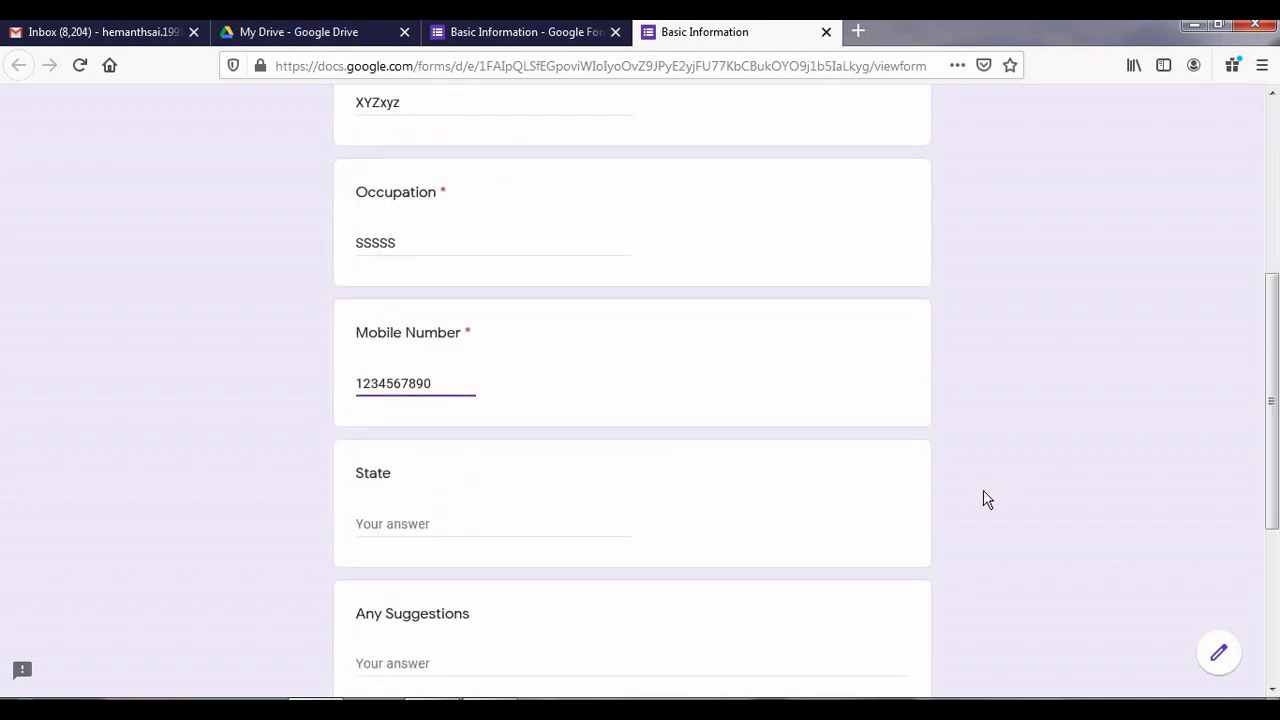
Step: Answer State with 'ggggg', submit the response, and go back to the form editor
click(474, 527)
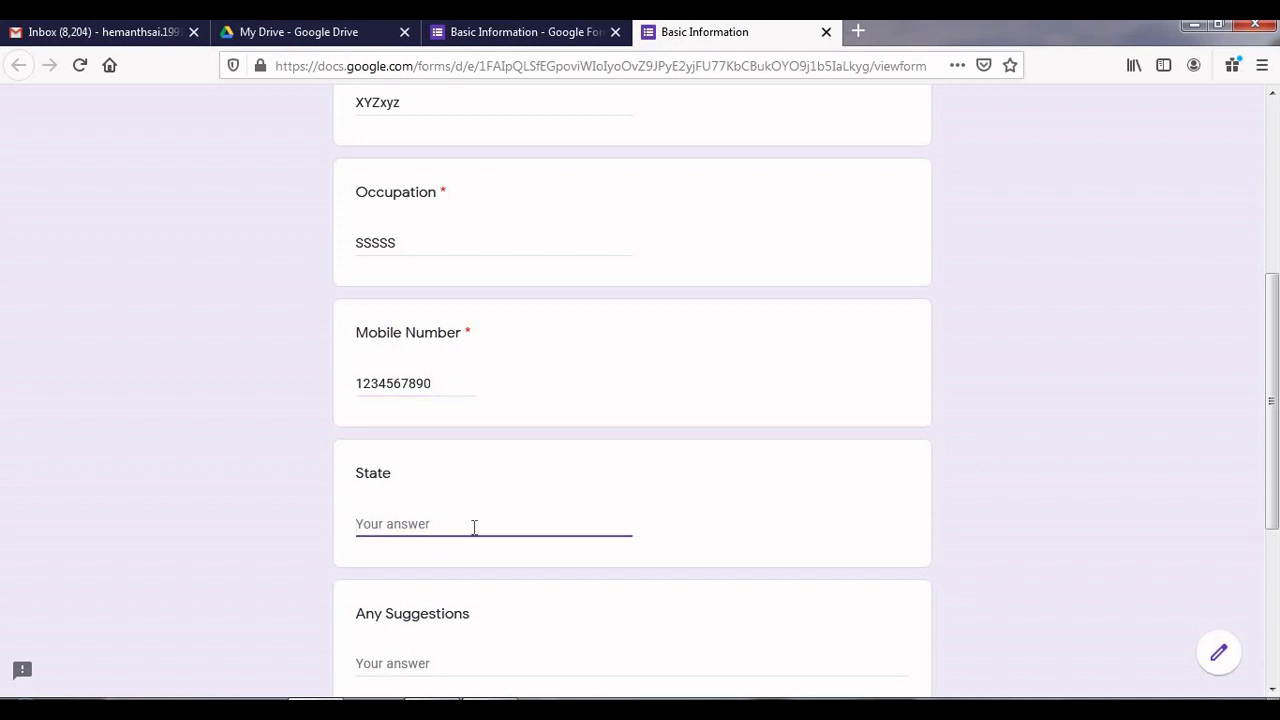
text(ggggg)
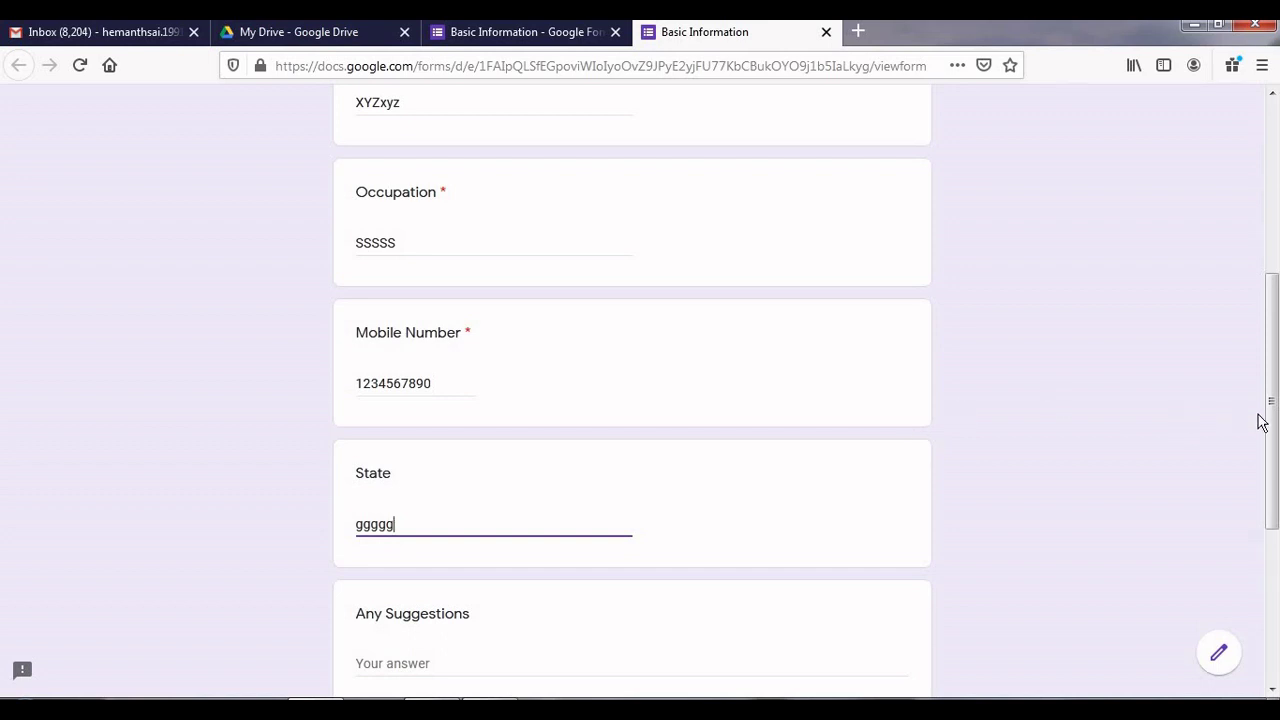
drag(1275, 432, 1278, 530)
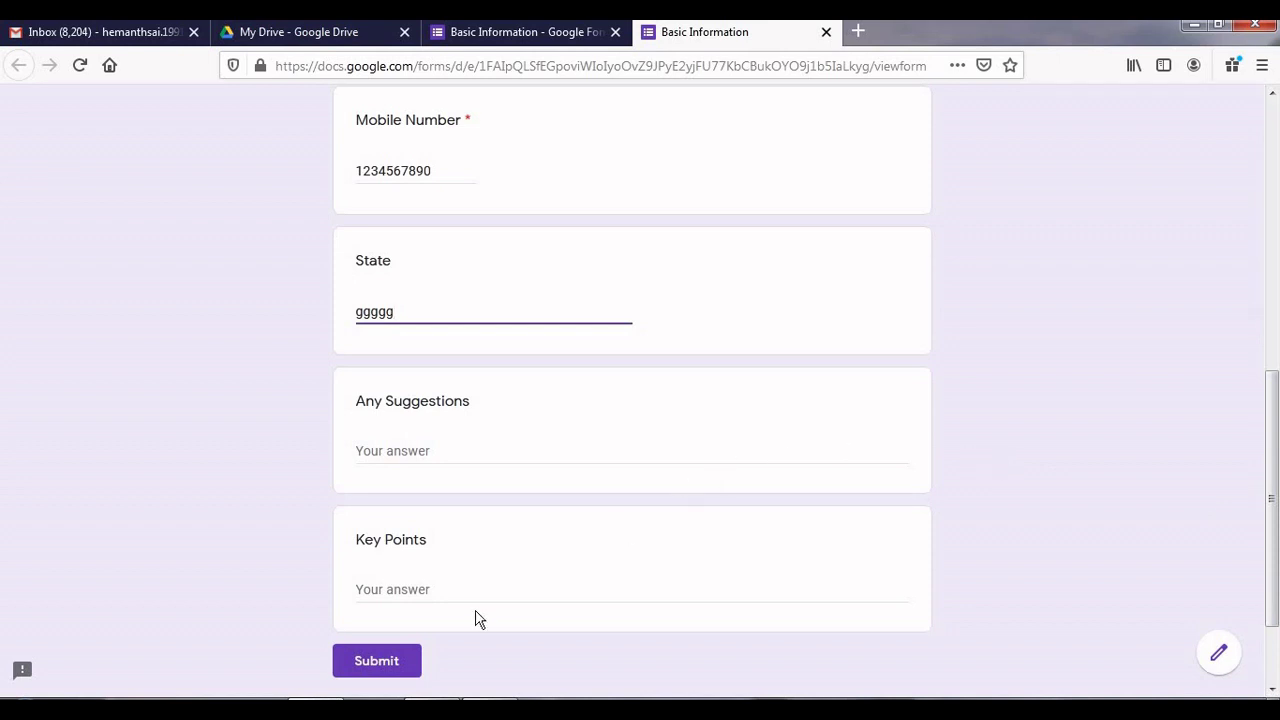
click(406, 668)
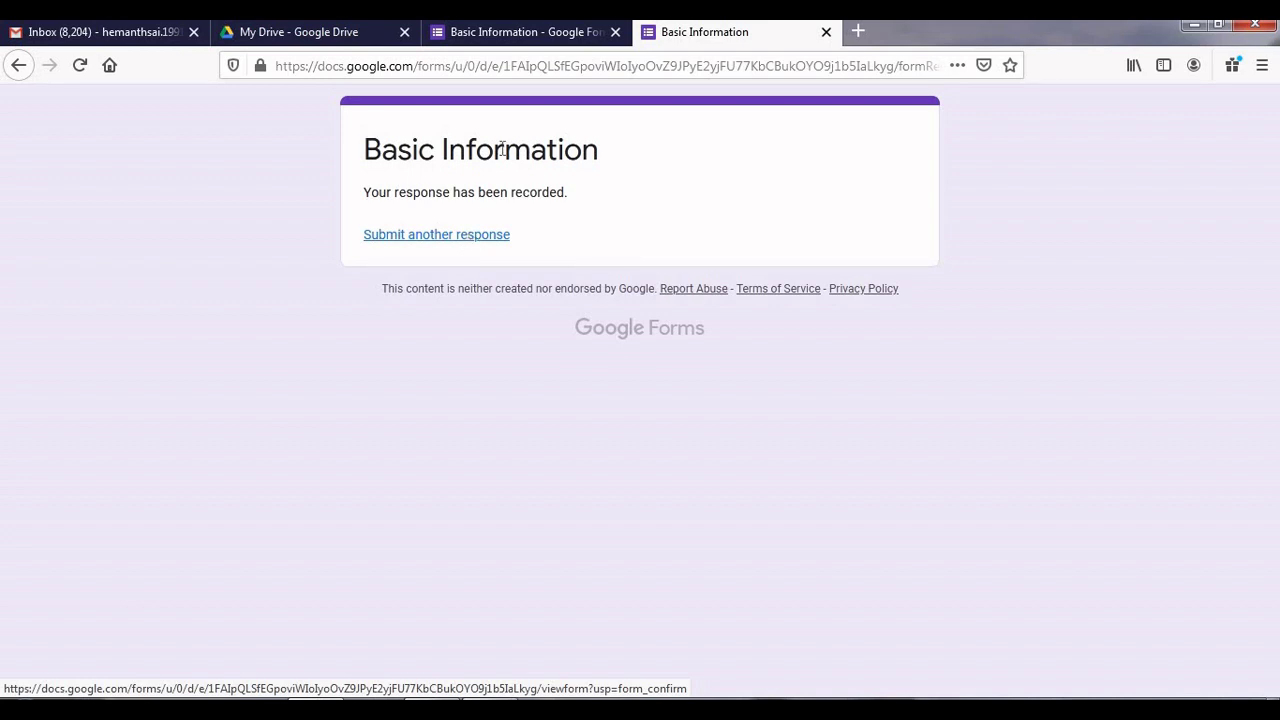
click(533, 33)
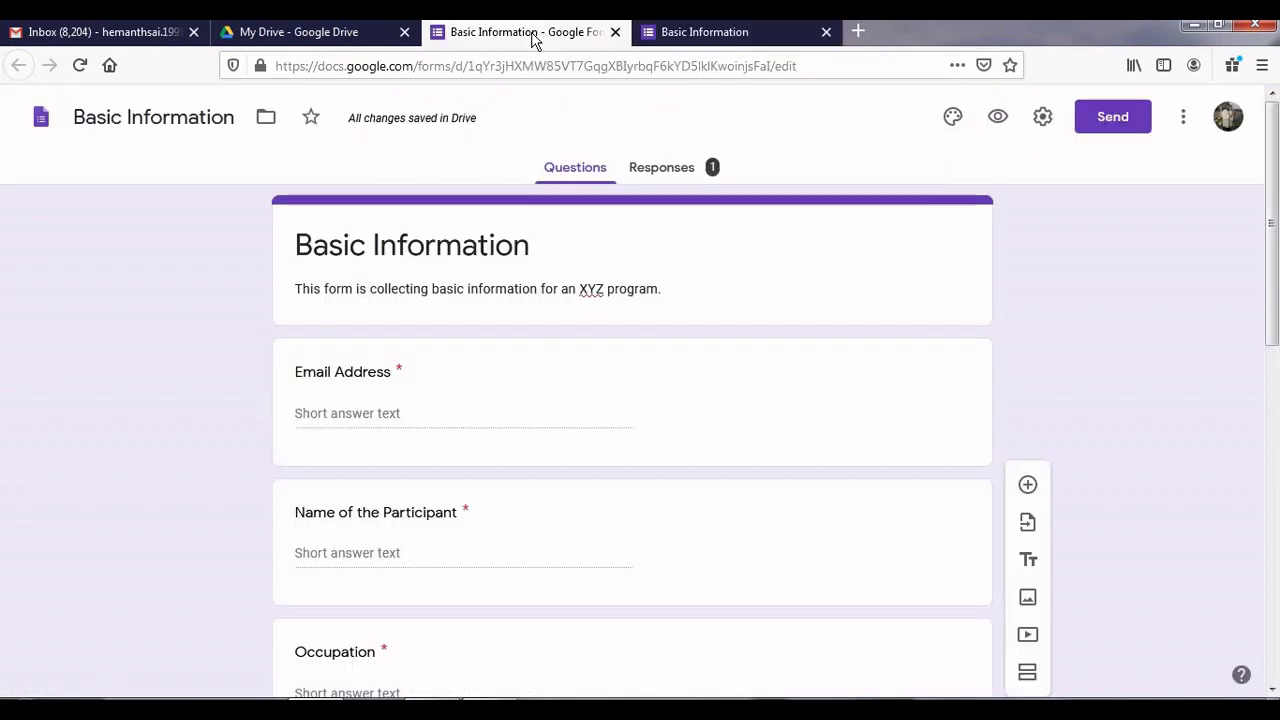
Step: View the Responses summary and start linking responses to a new spreadsheet
click(668, 172)
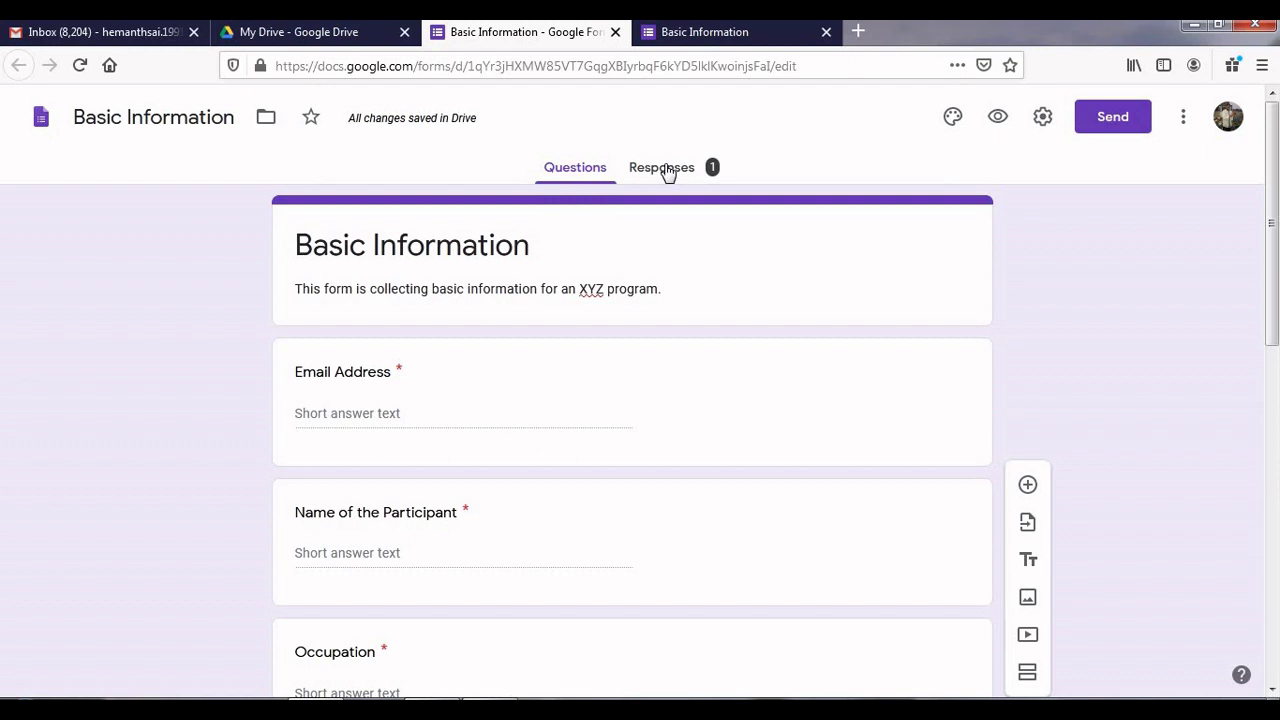
click(668, 172)
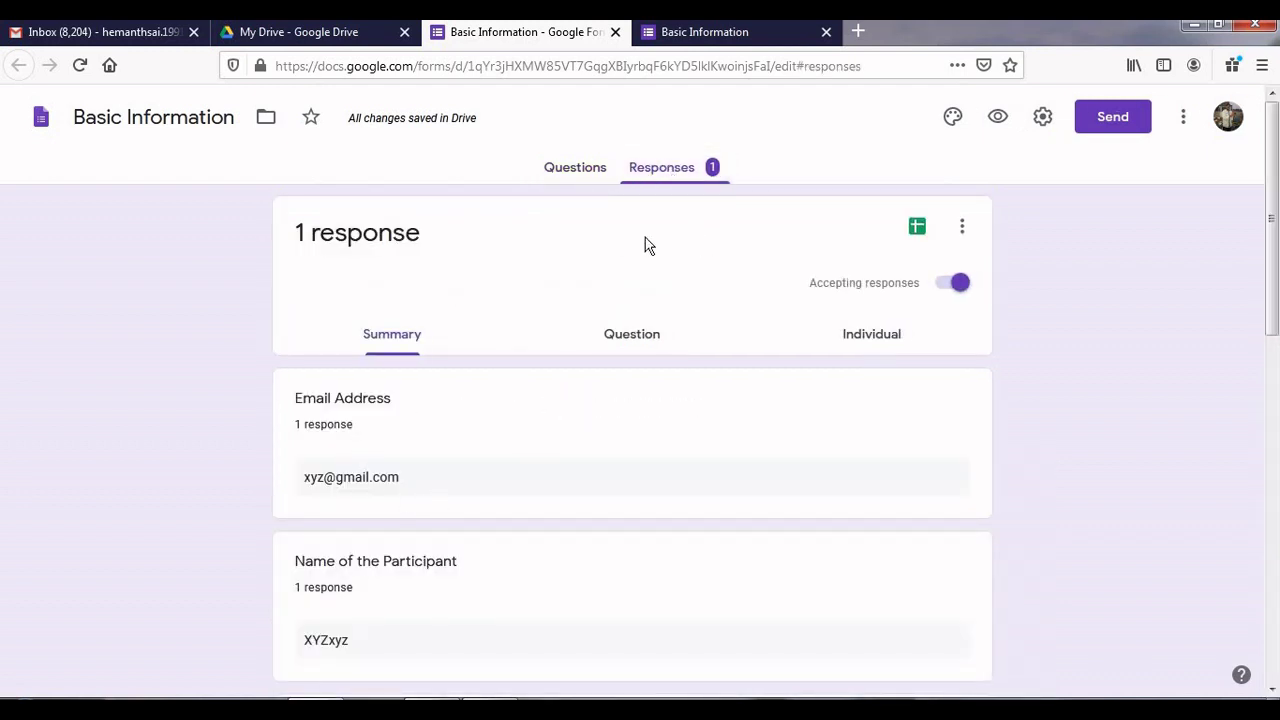
click(918, 228)
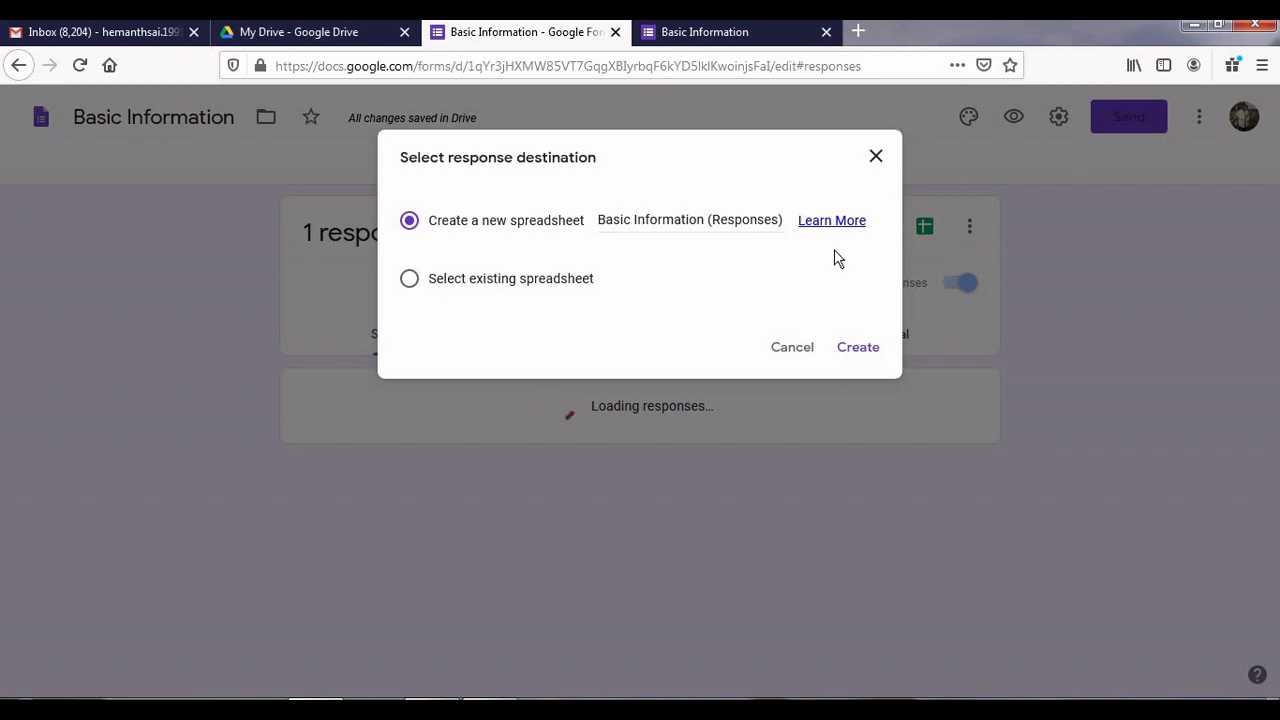
Step: Create the 'Basic Information (Responses)' spreadsheet and allow Firefox pop-ups from docs.google.com
click(855, 355)
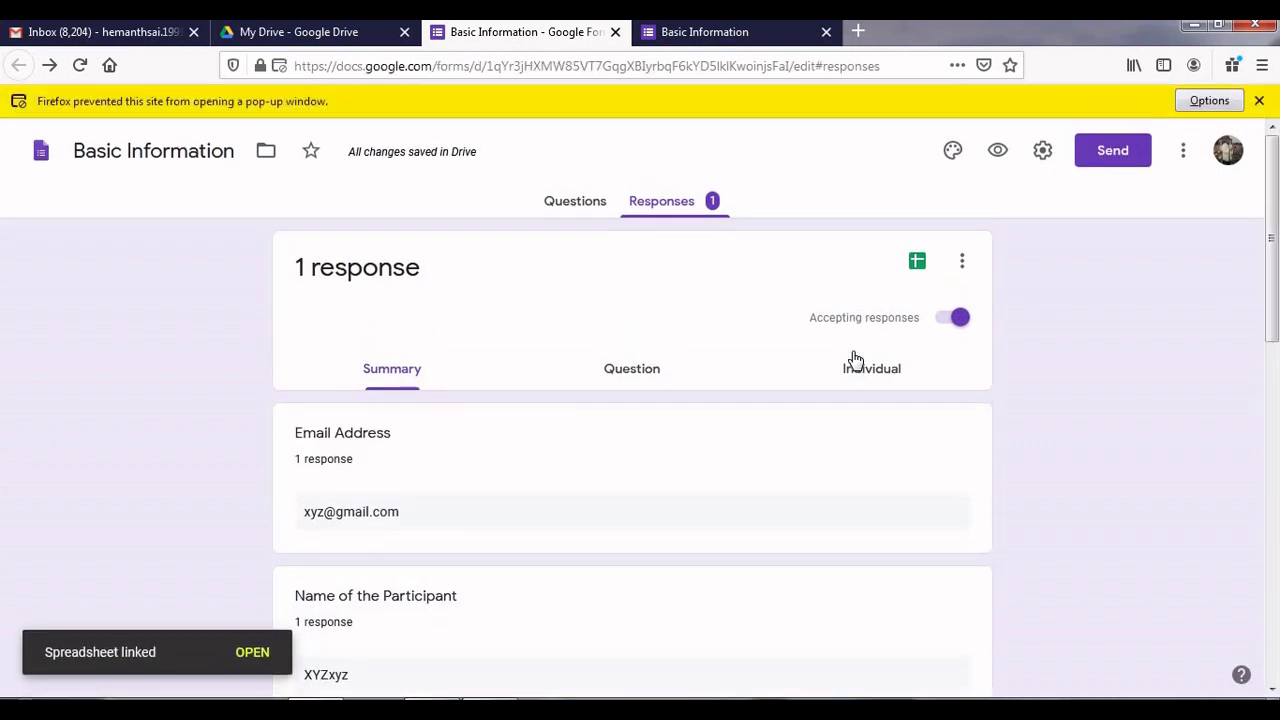
click(1232, 104)
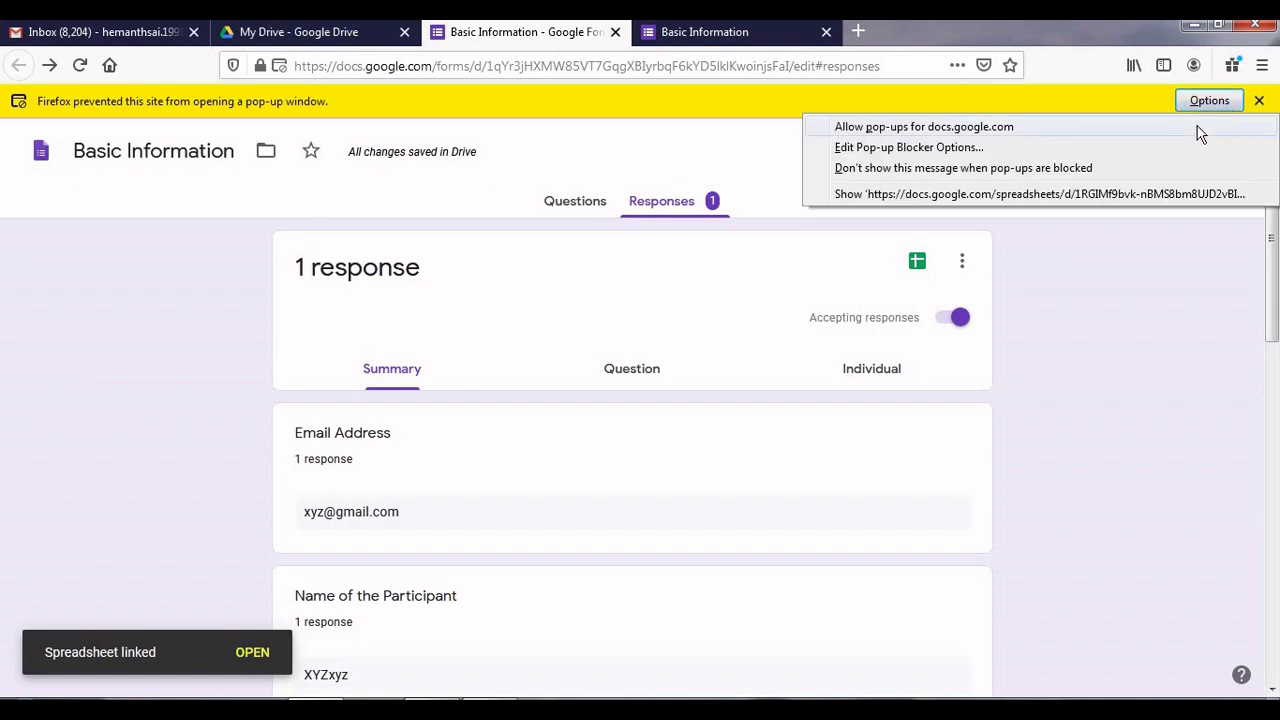
click(1200, 130)
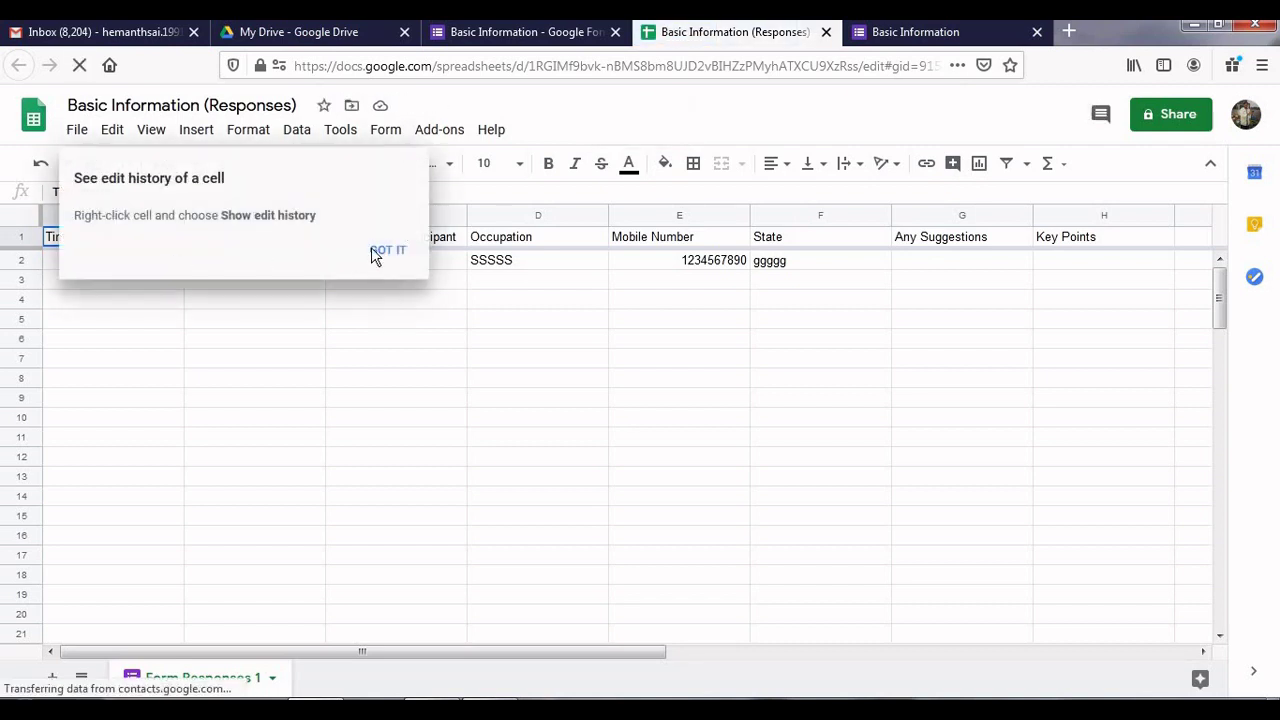
Step: Dismiss the edit-history tip and close the submitted-form and responses spreadsheet tabs
click(350, 250)
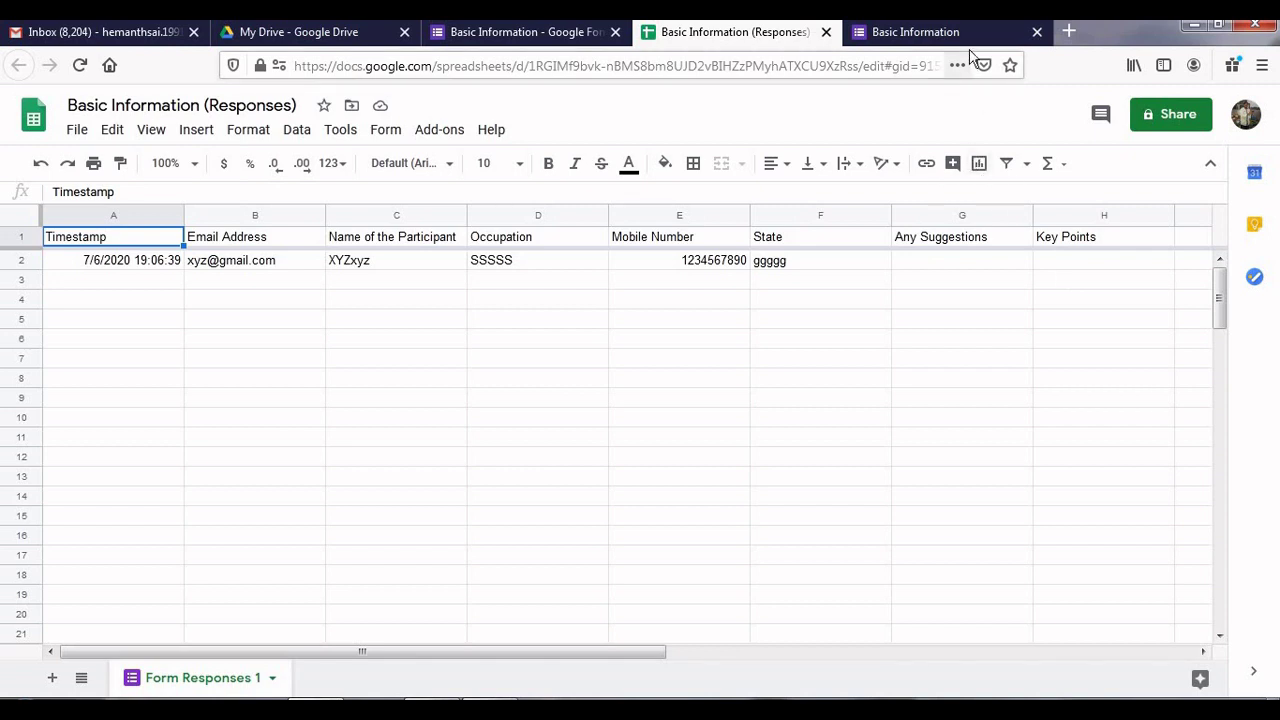
click(1037, 32)
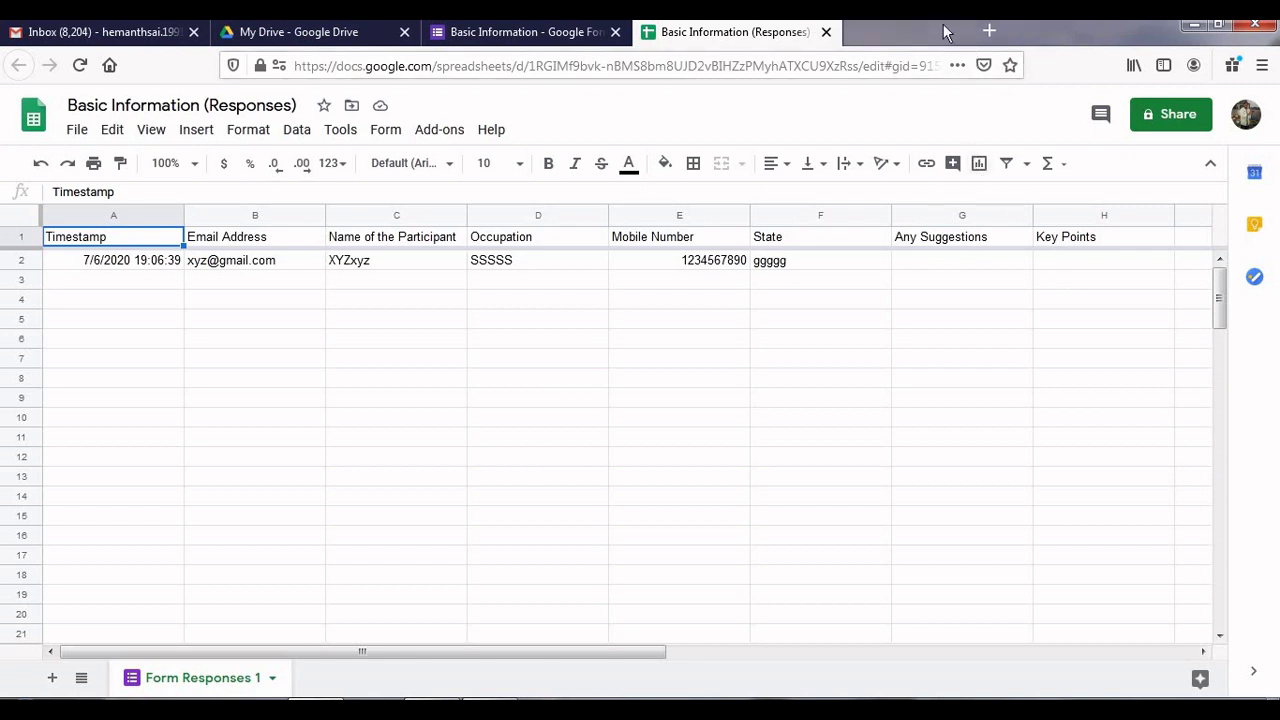
click(826, 32)
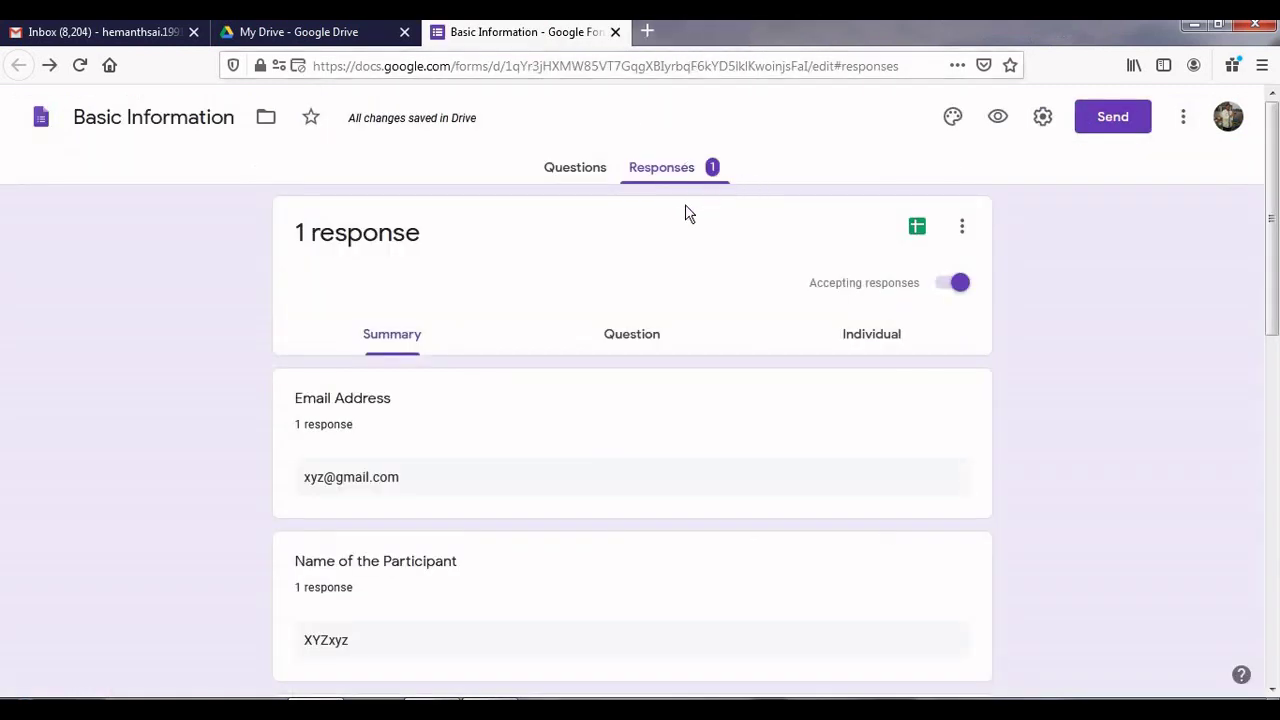
Step: Address the Send form email to the recipient's e-mail, keeping subject 'Basic Information' and the default message
click(594, 170)
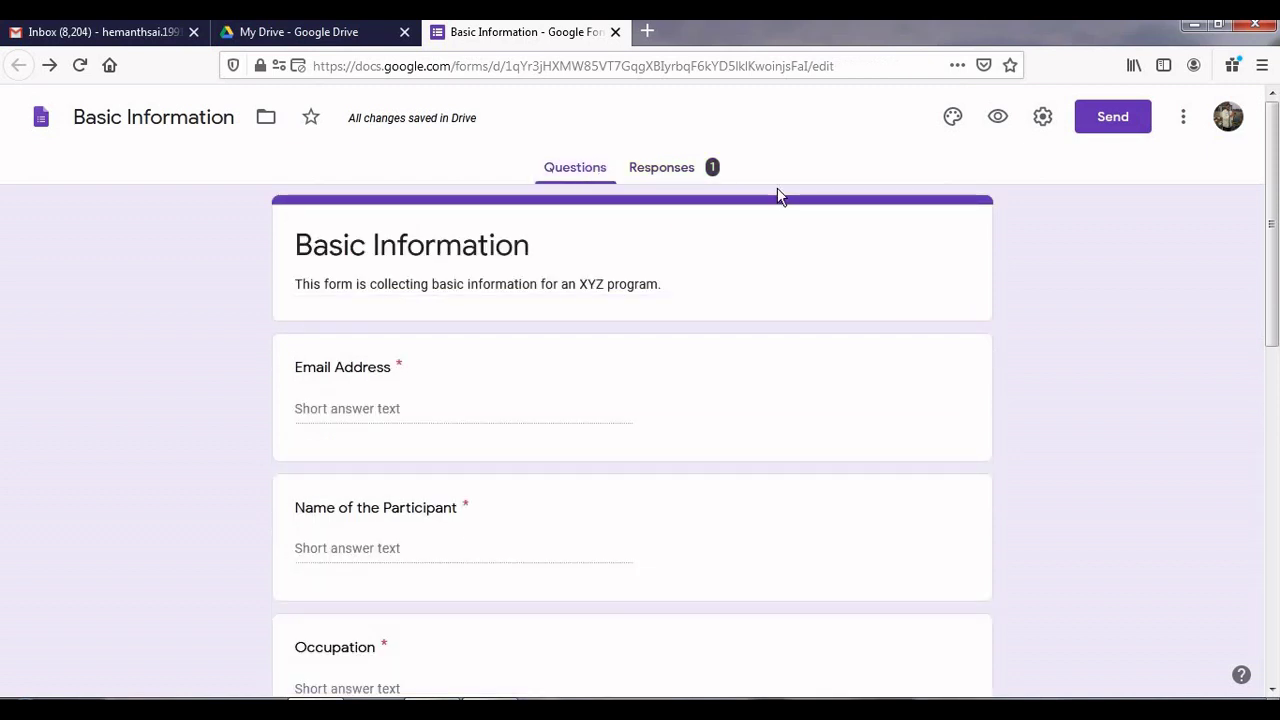
click(1113, 117)
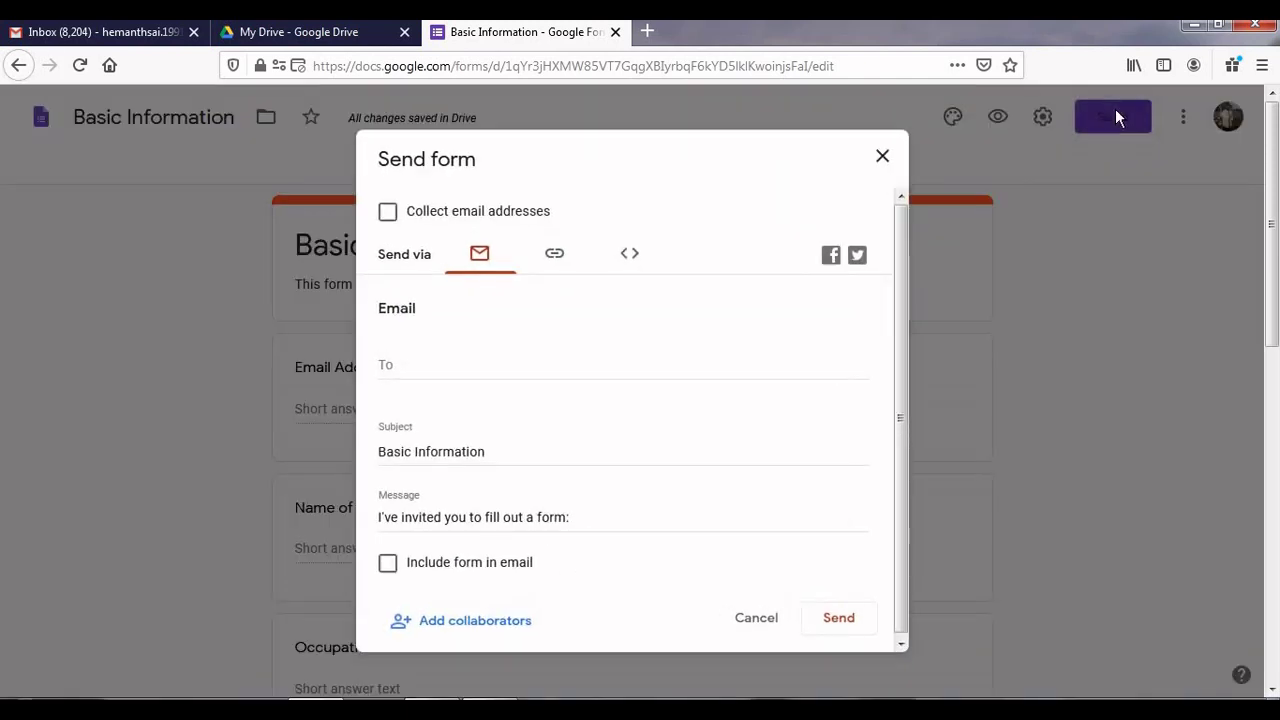
click(514, 367)
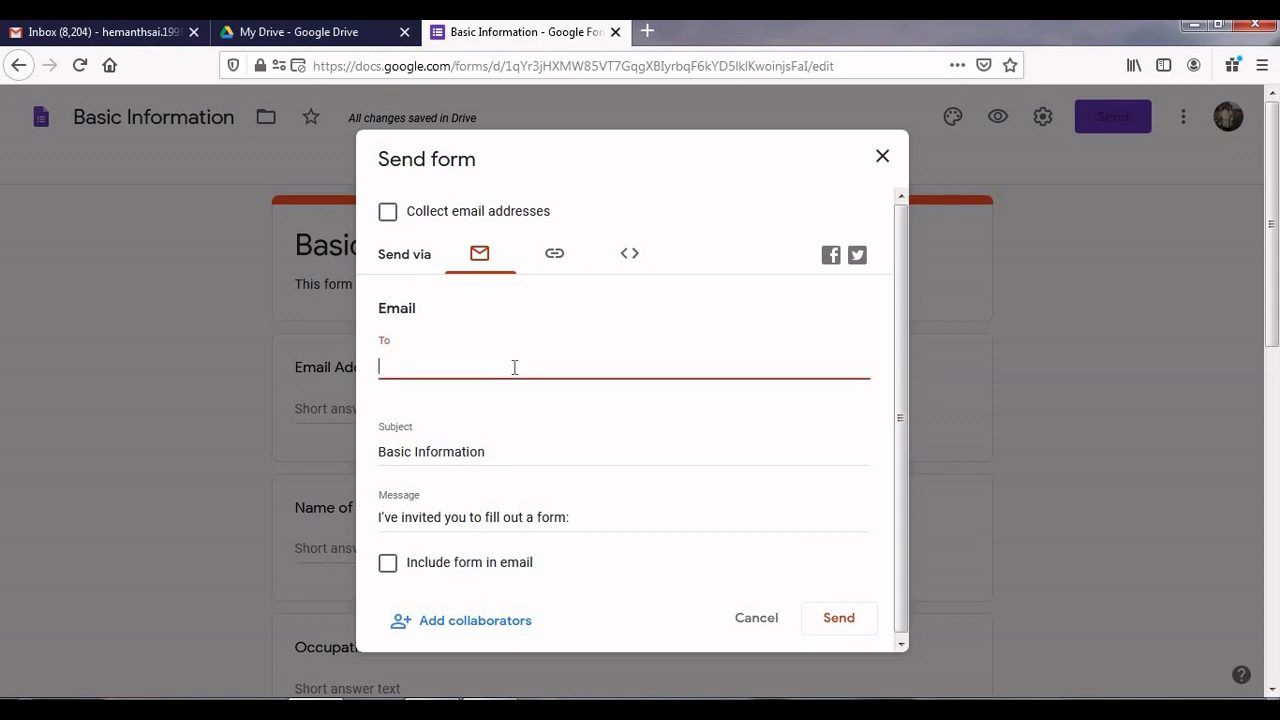
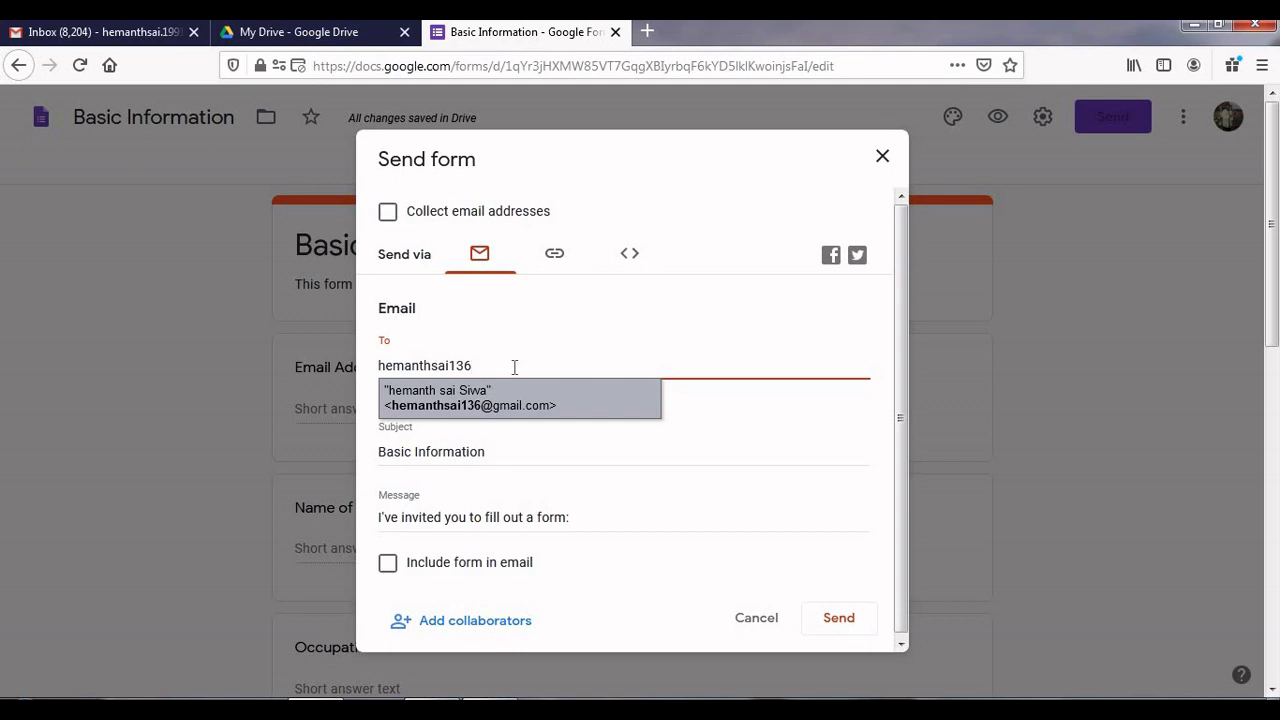
click(510, 418)
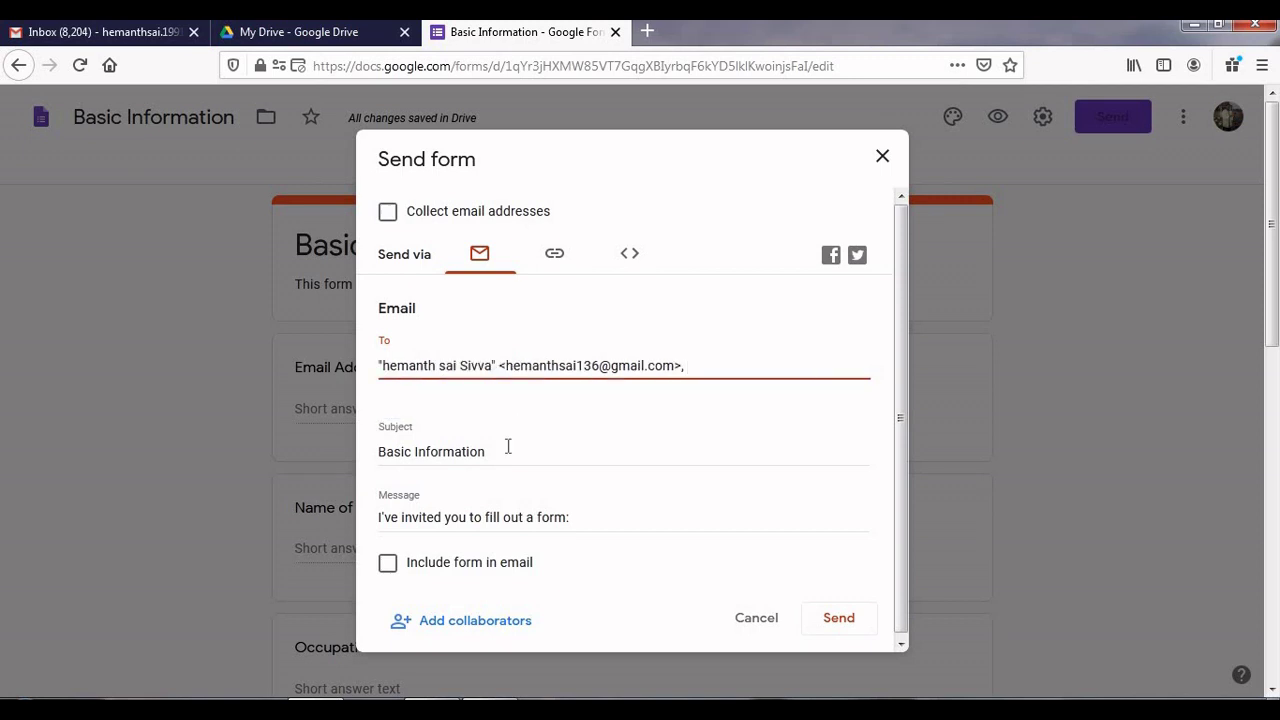
click(503, 451)
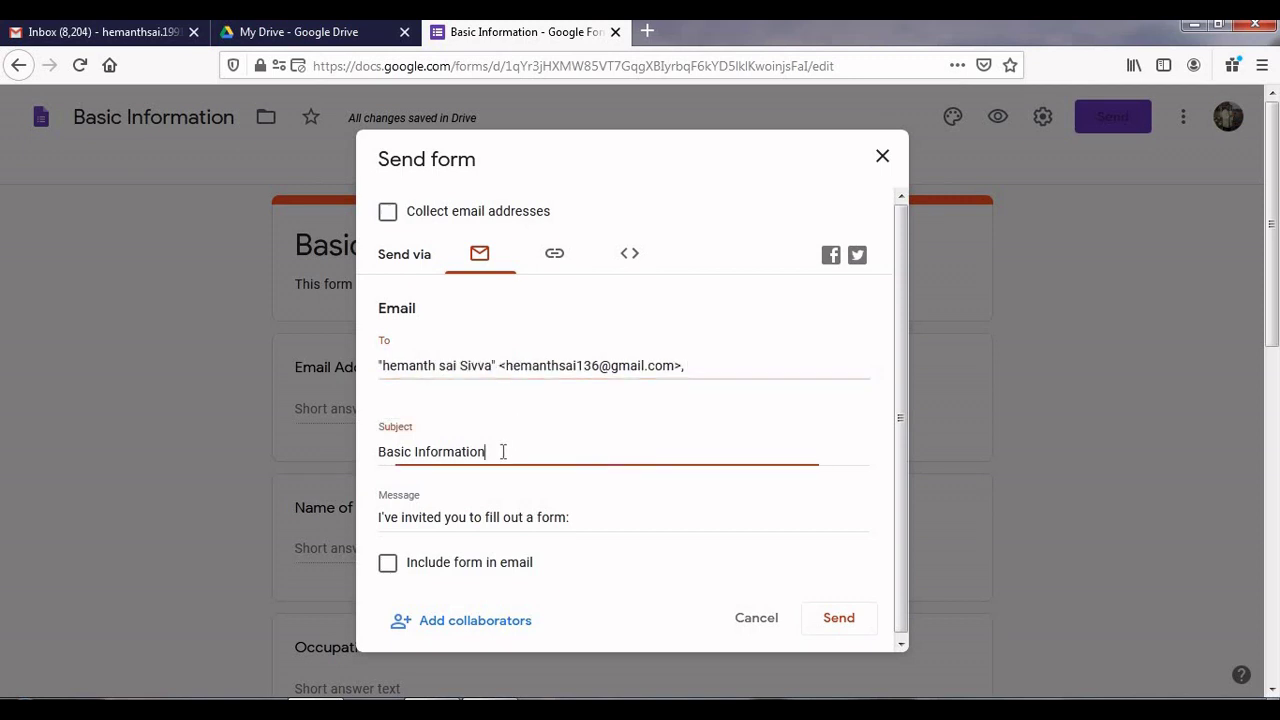
click(544, 516)
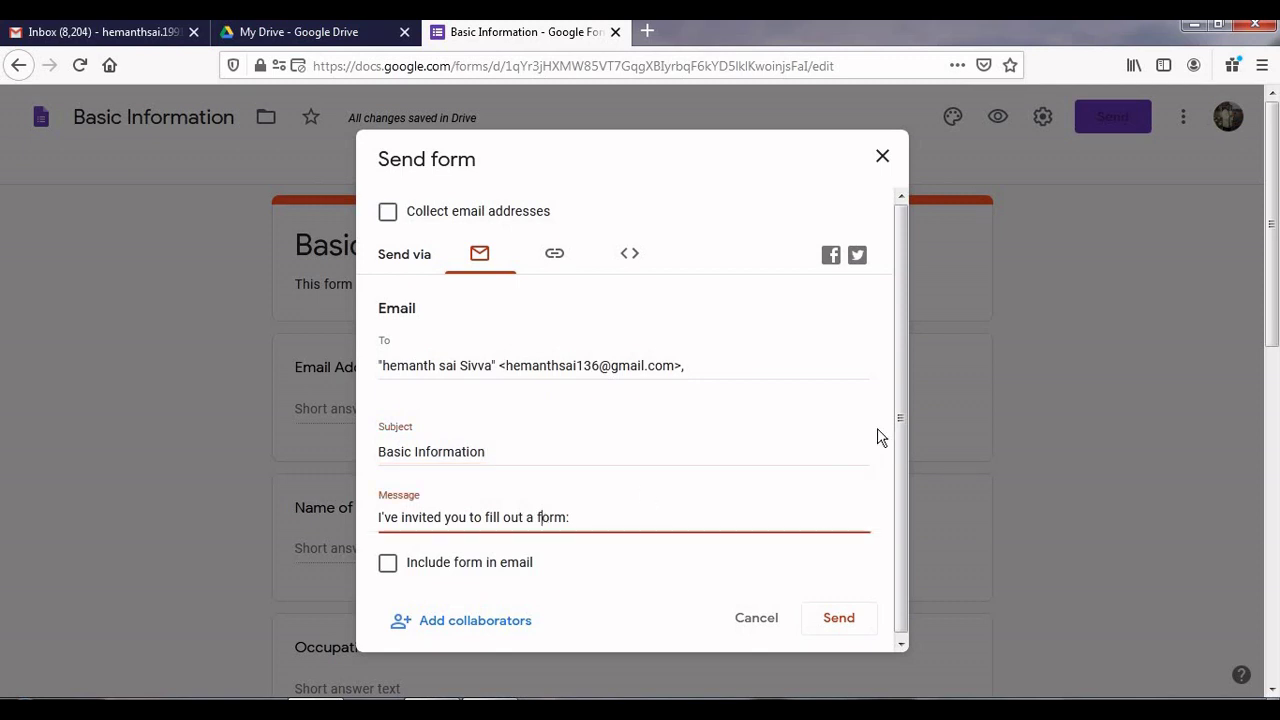
click(902, 450)
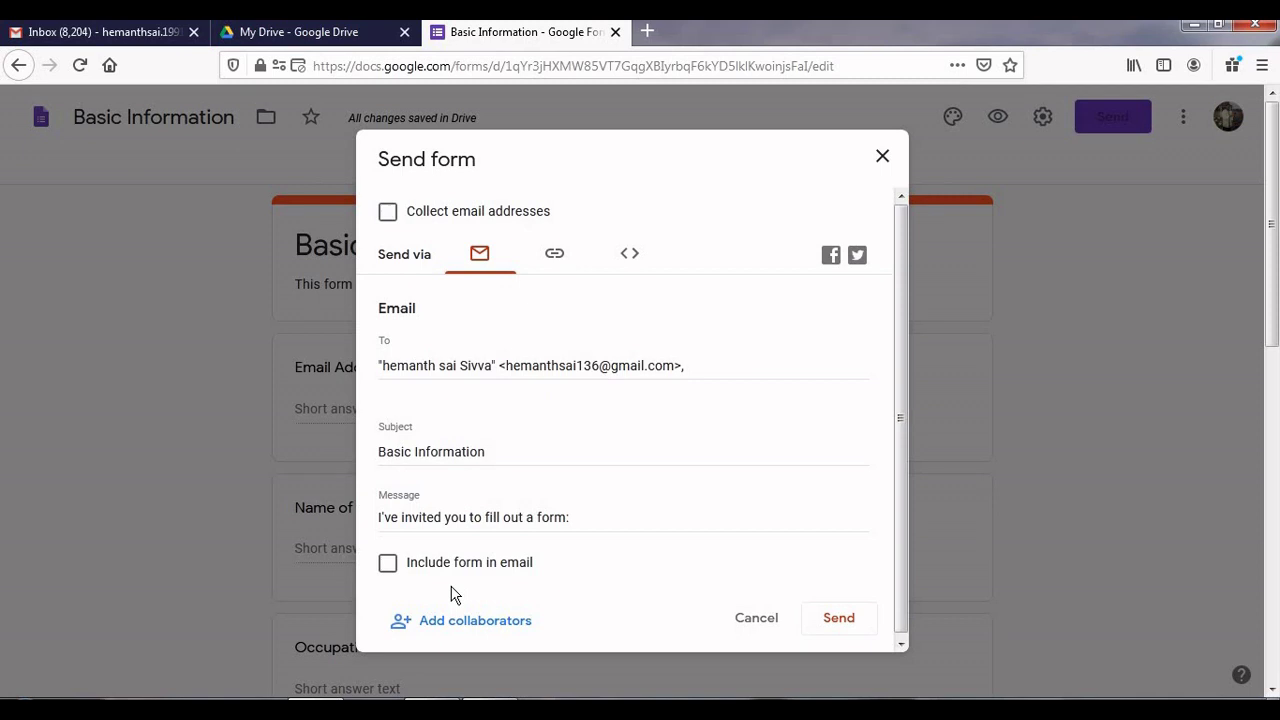
Step: Copy the shortened form link, then display the 640 × 1249 px embed HTML code
click(556, 256)
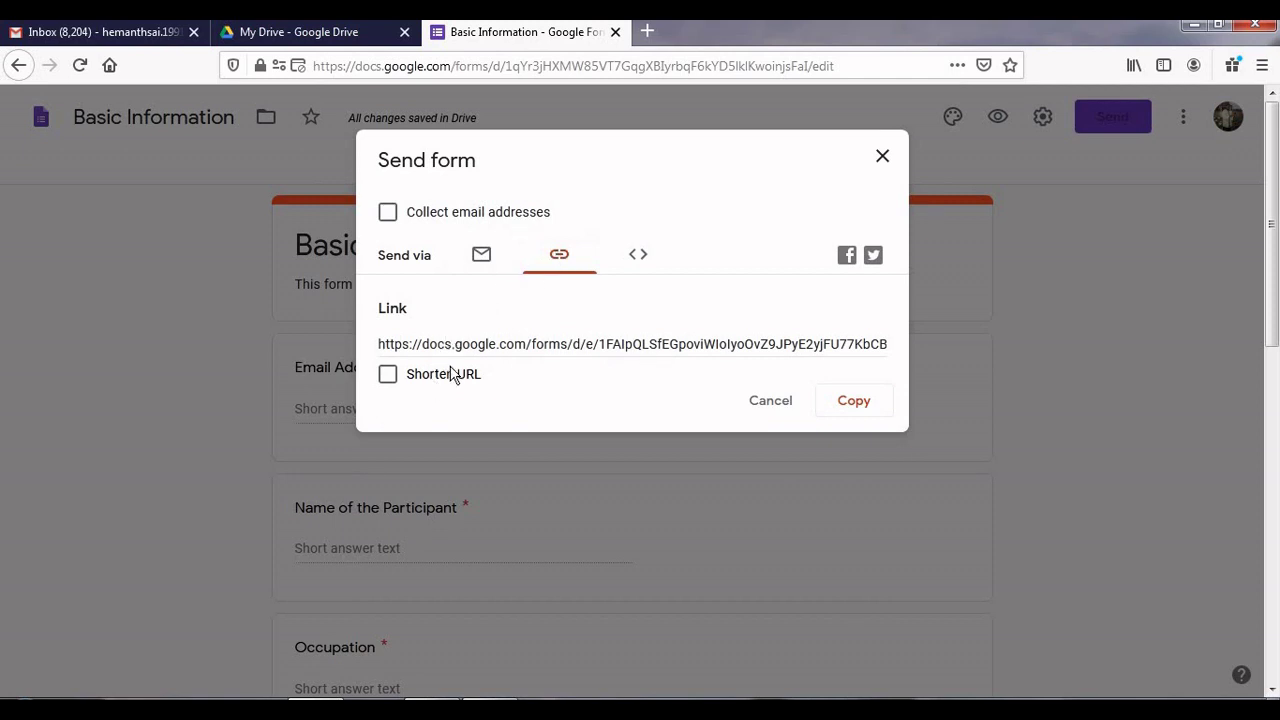
click(474, 345)
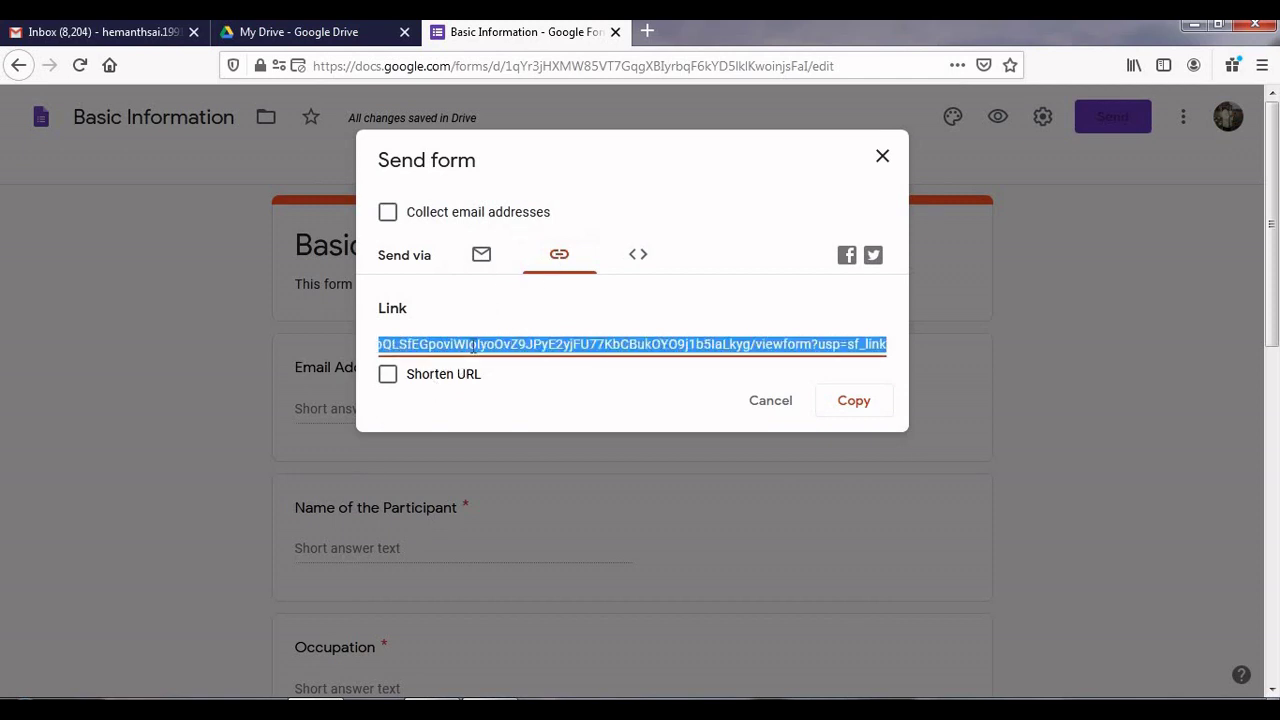
click(388, 380)
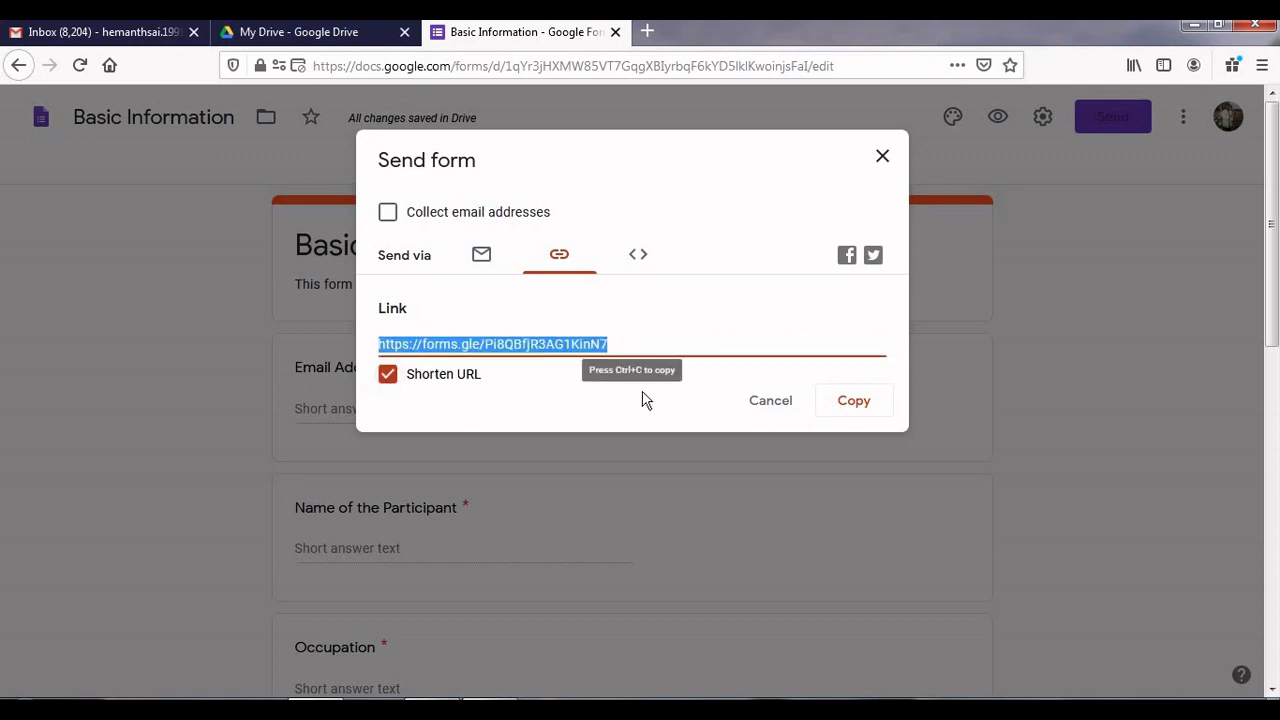
click(853, 401)
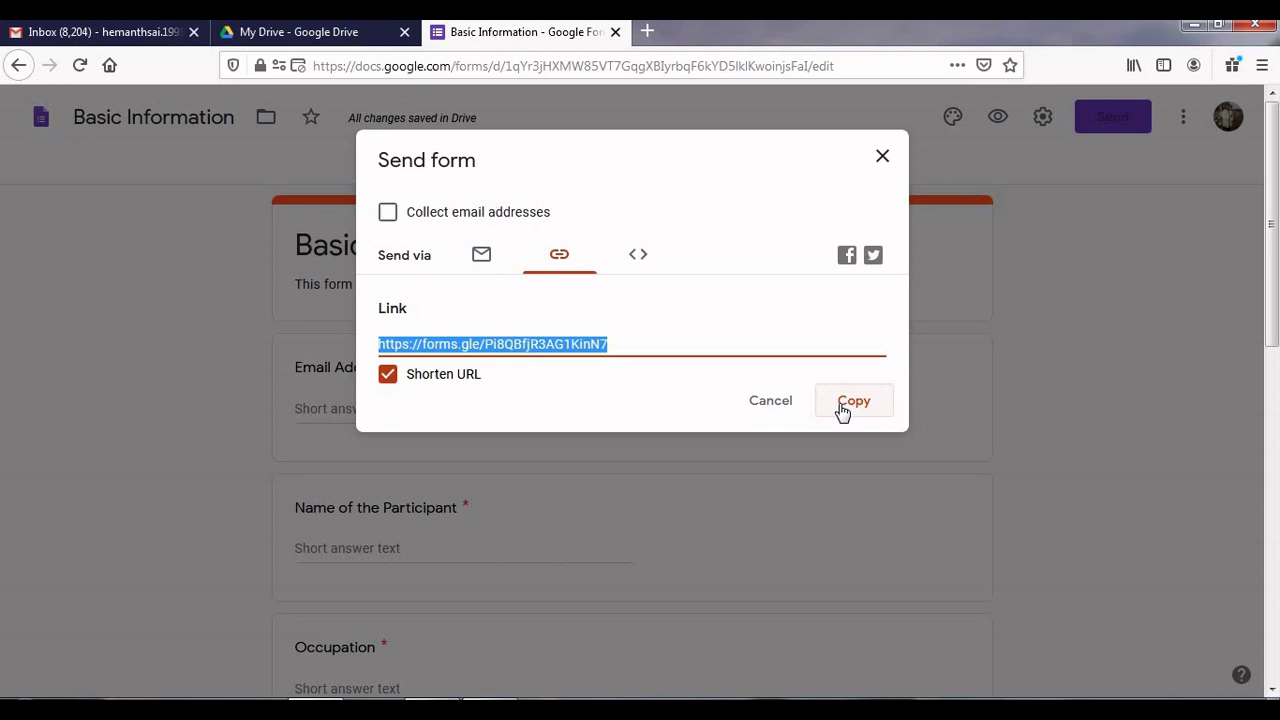
click(635, 262)
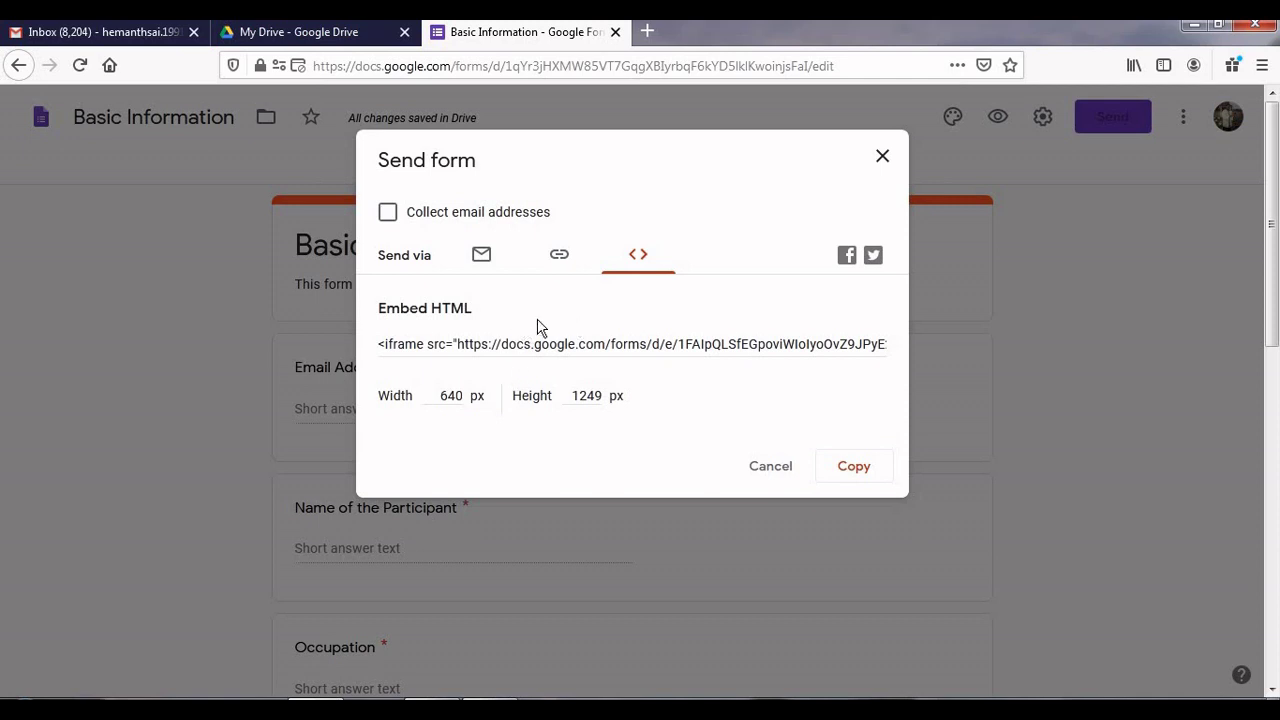
Step: Recopy the shortened form link, then send the email invitation to the recipient
click(479, 257)
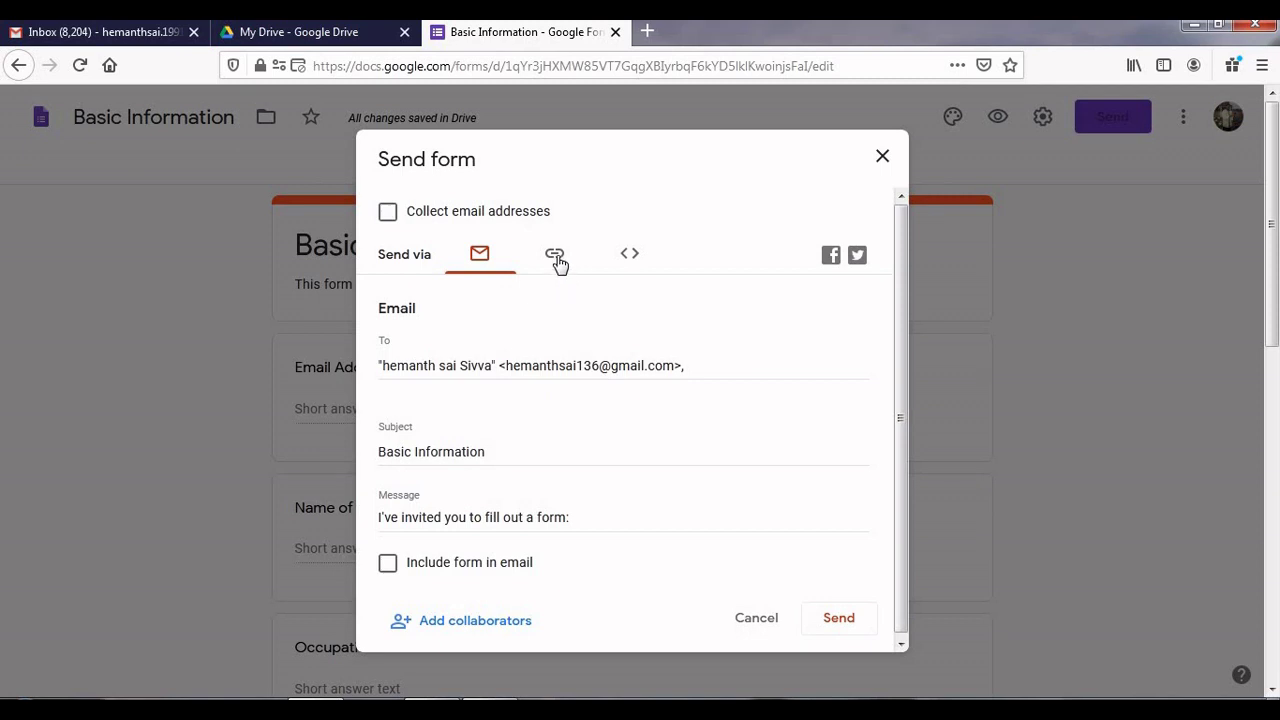
click(556, 258)
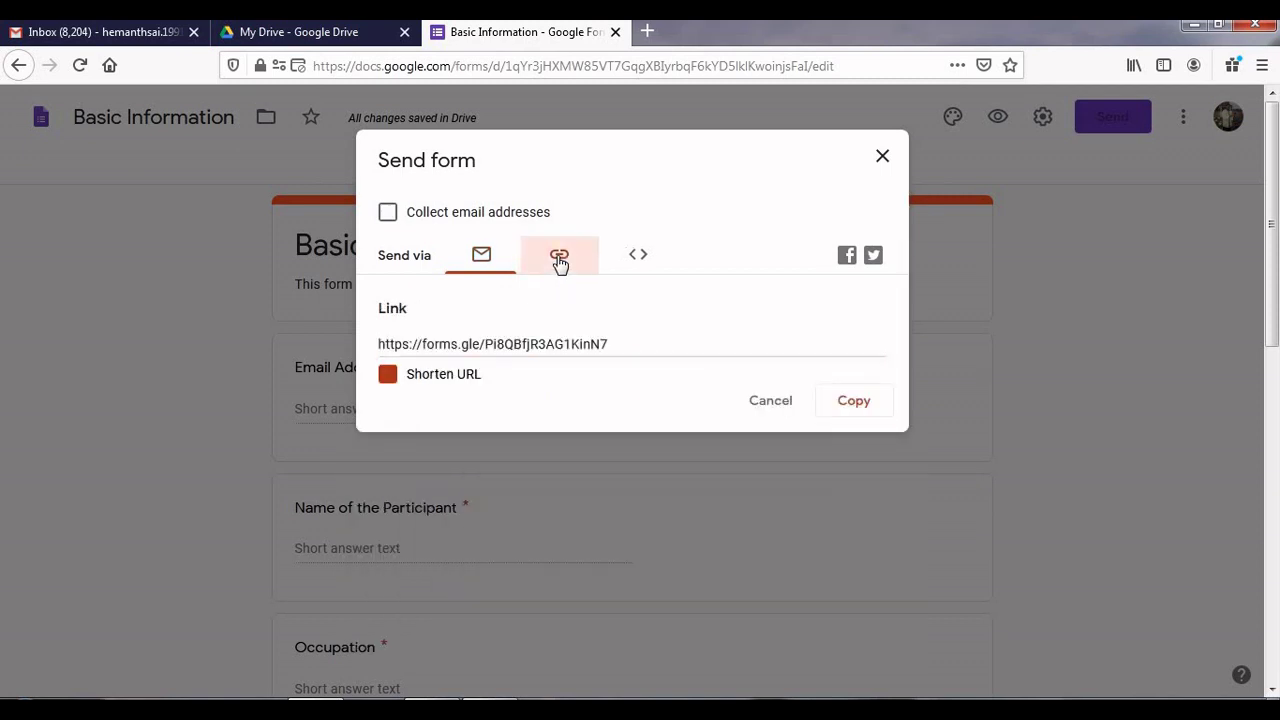
click(466, 386)
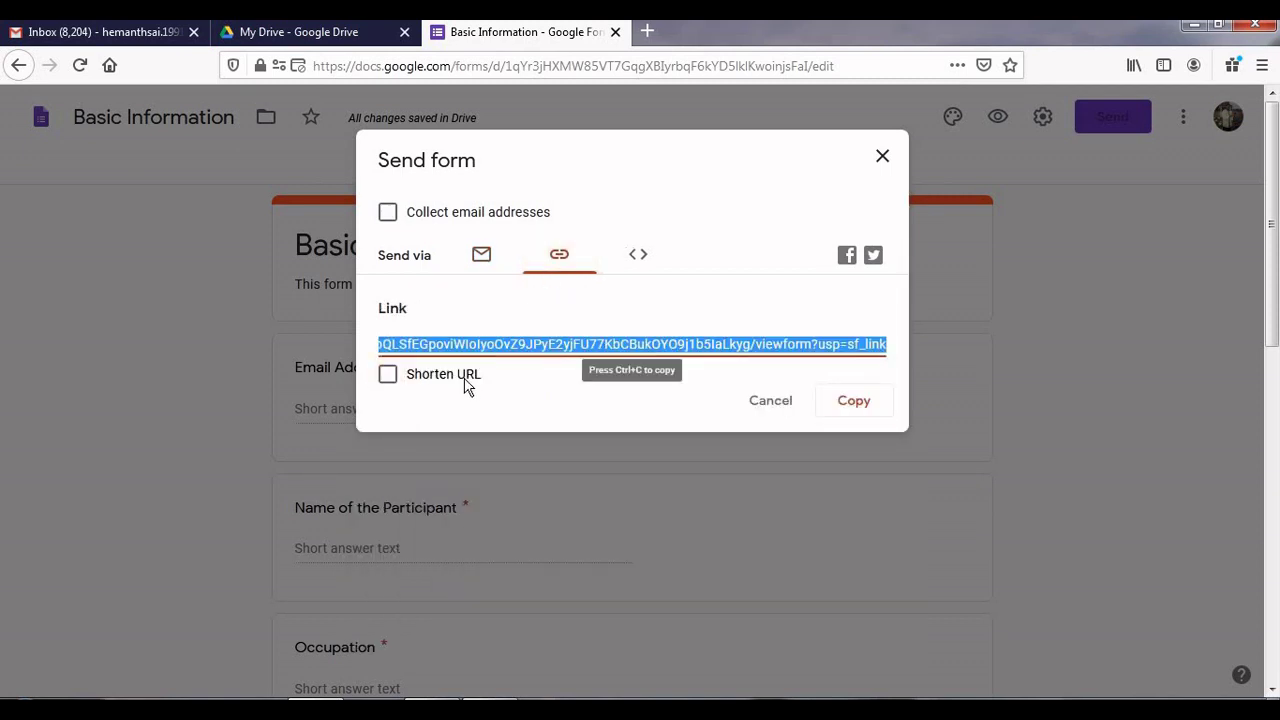
click(466, 386)
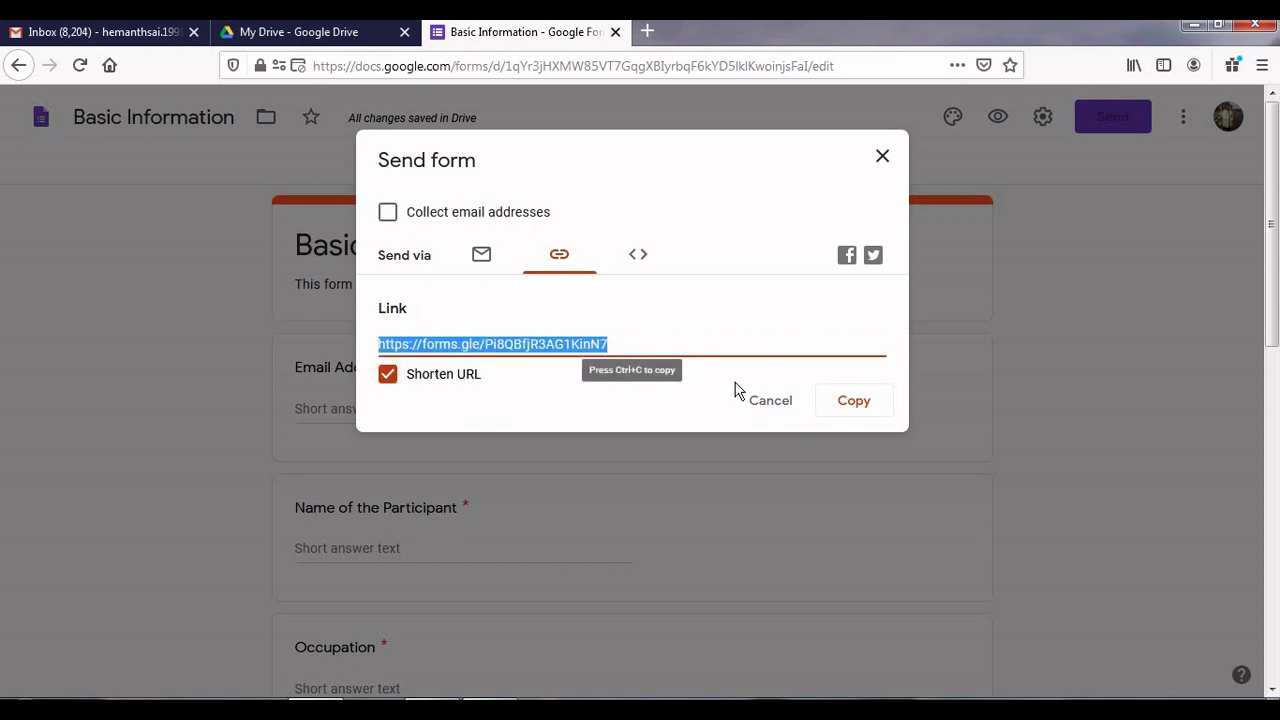
click(852, 402)
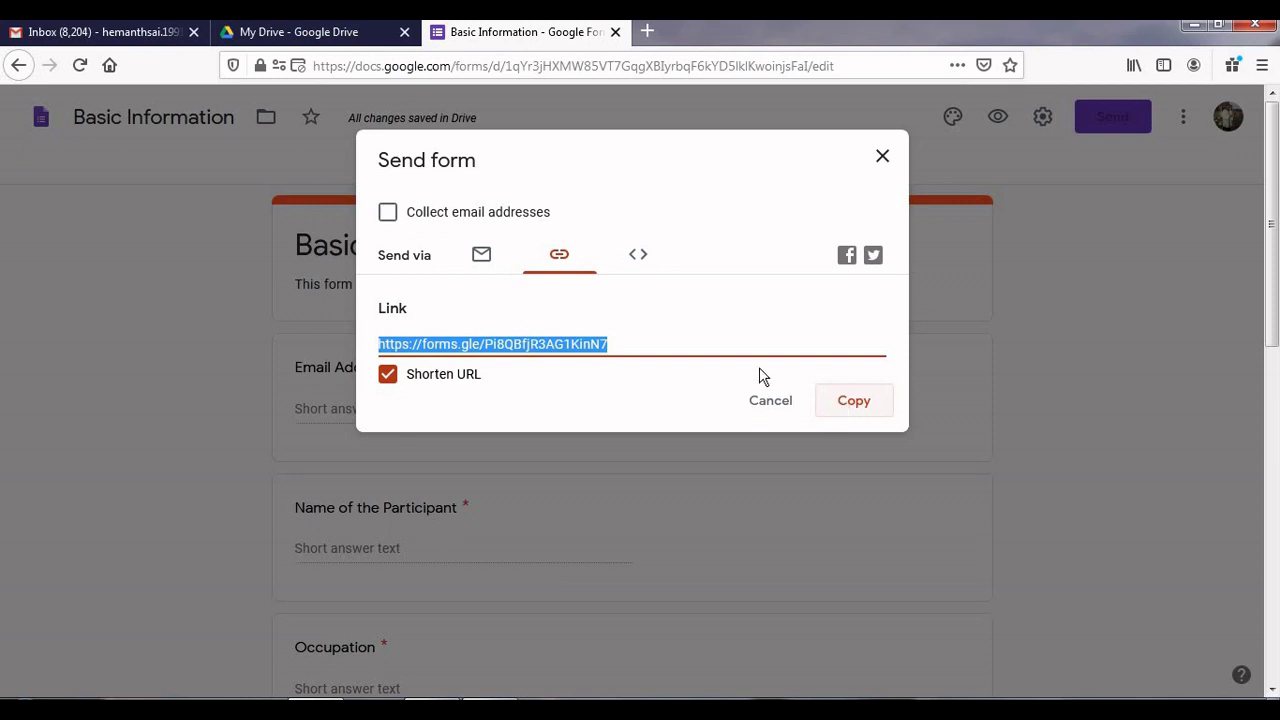
click(482, 257)
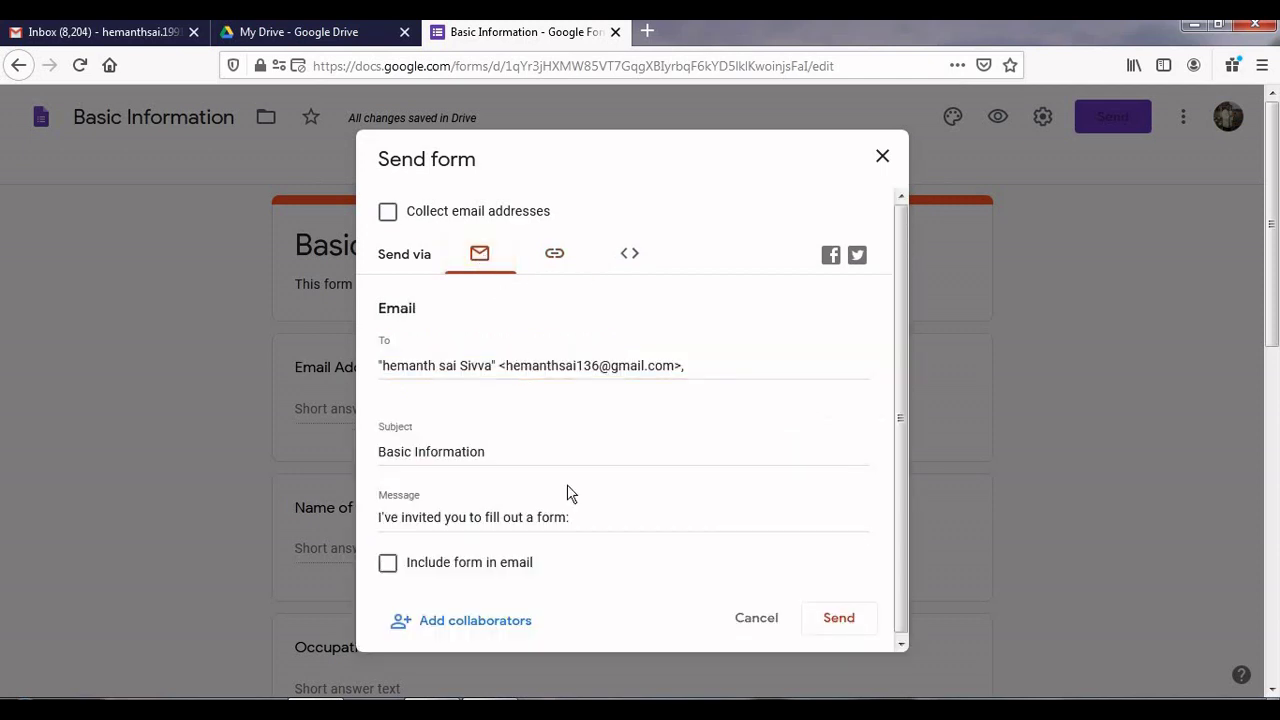
click(835, 628)
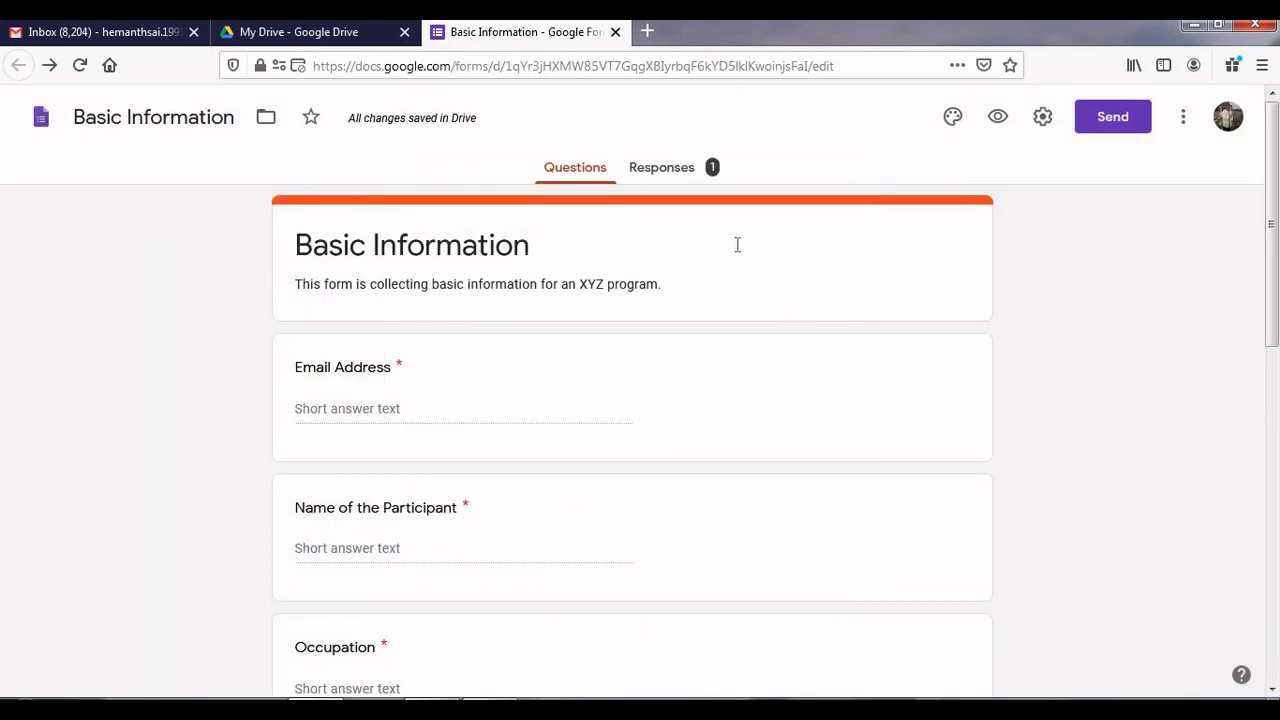
click(684, 168)
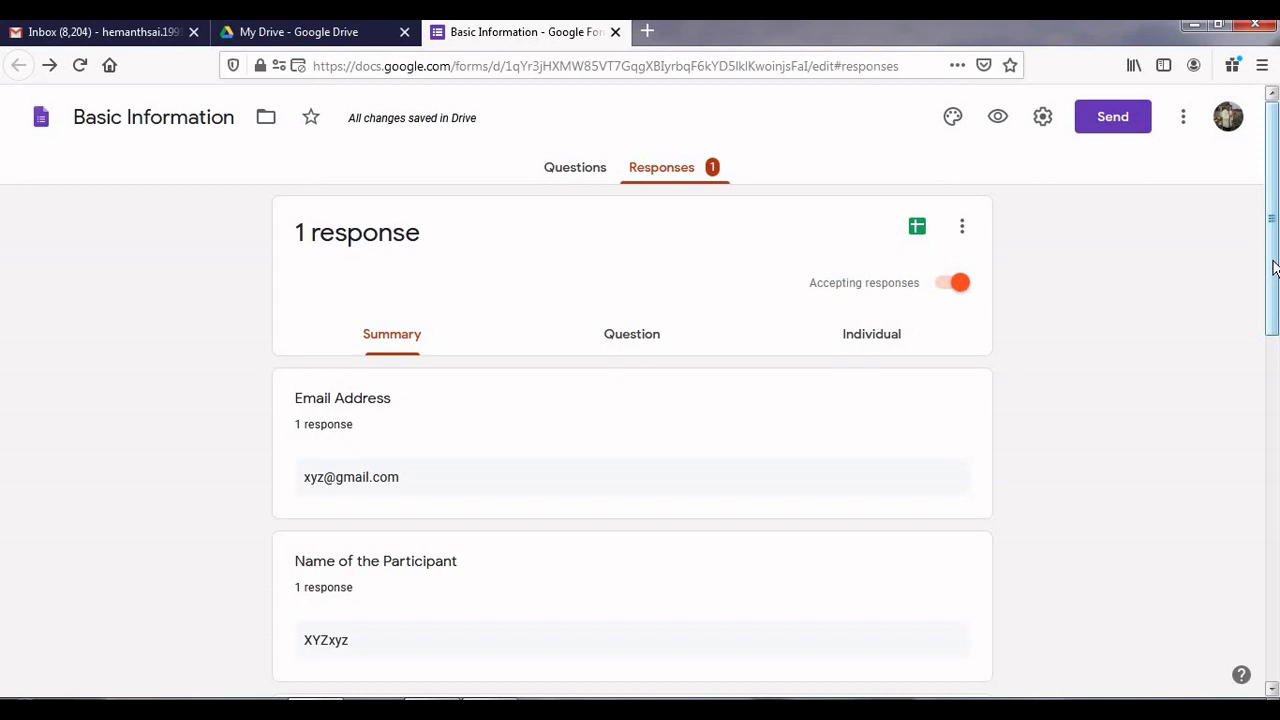
drag(1273, 267, 1275, 332)
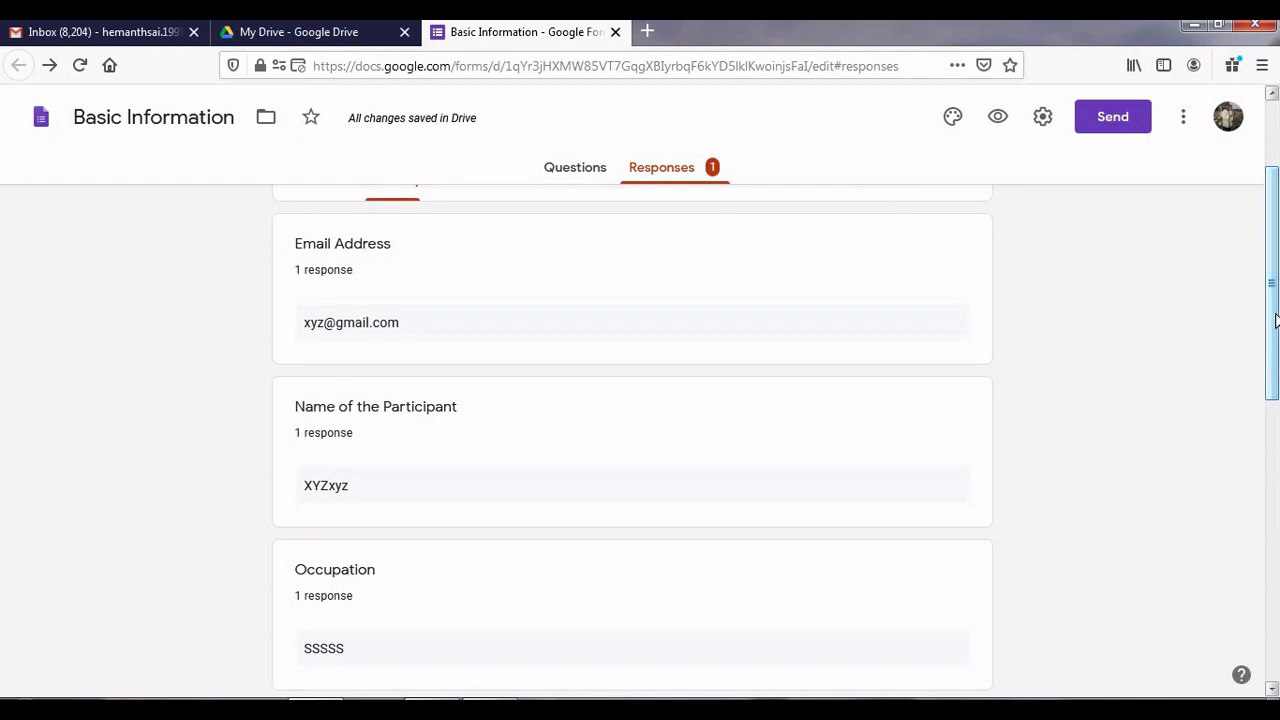
drag(1275, 319, 1273, 400)
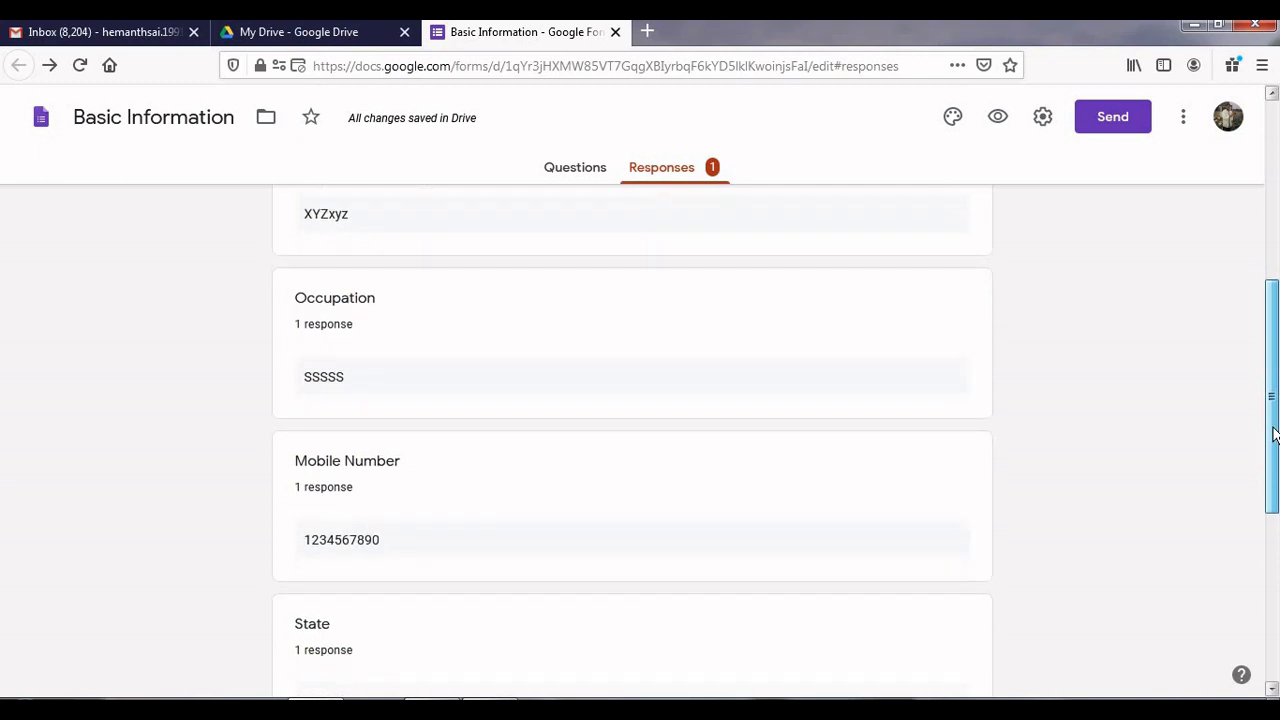
scroll(1275, 443, down, 1)
scroll(1275, 492, down, 2)
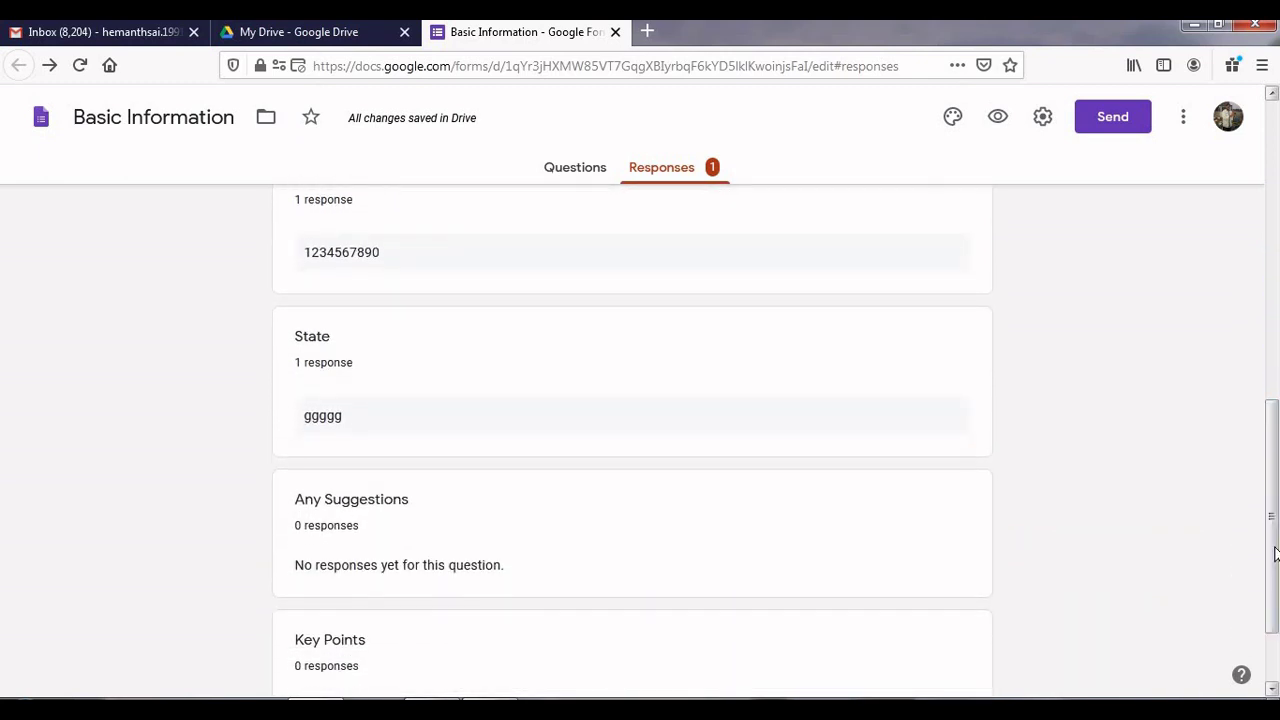
scroll(1275, 550, down, 1)
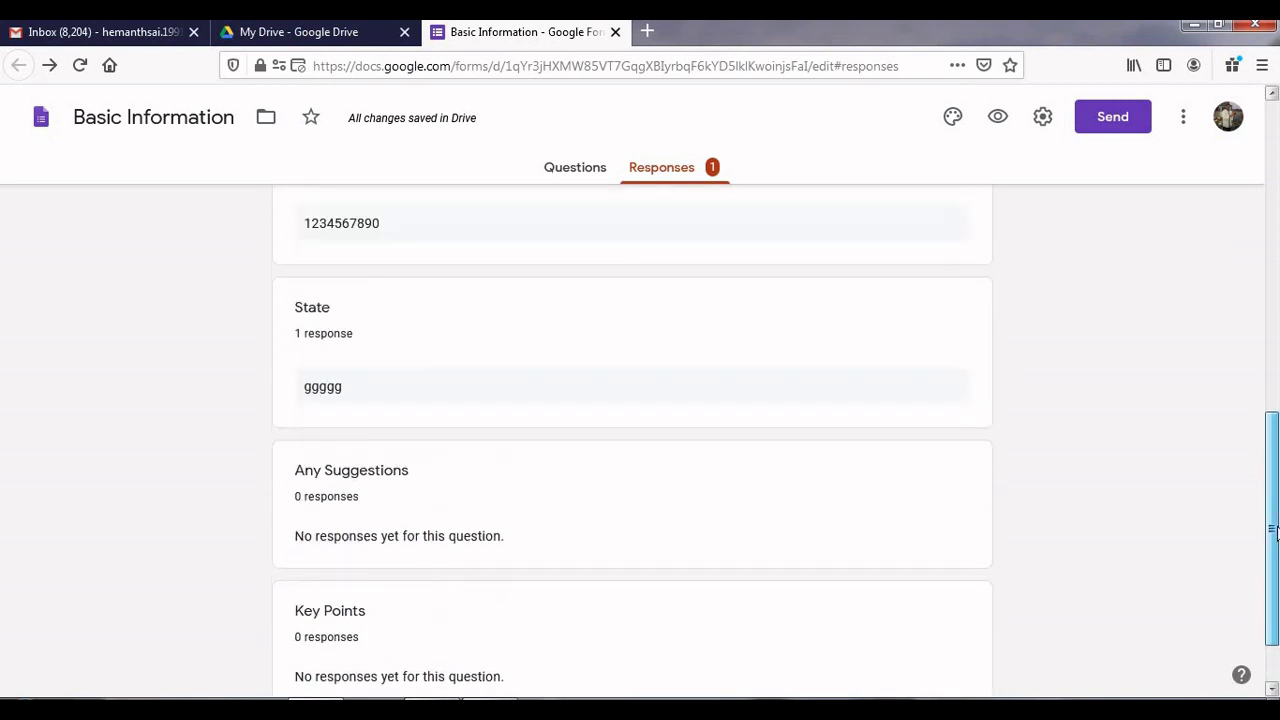
drag(1277, 526, 1256, 306)
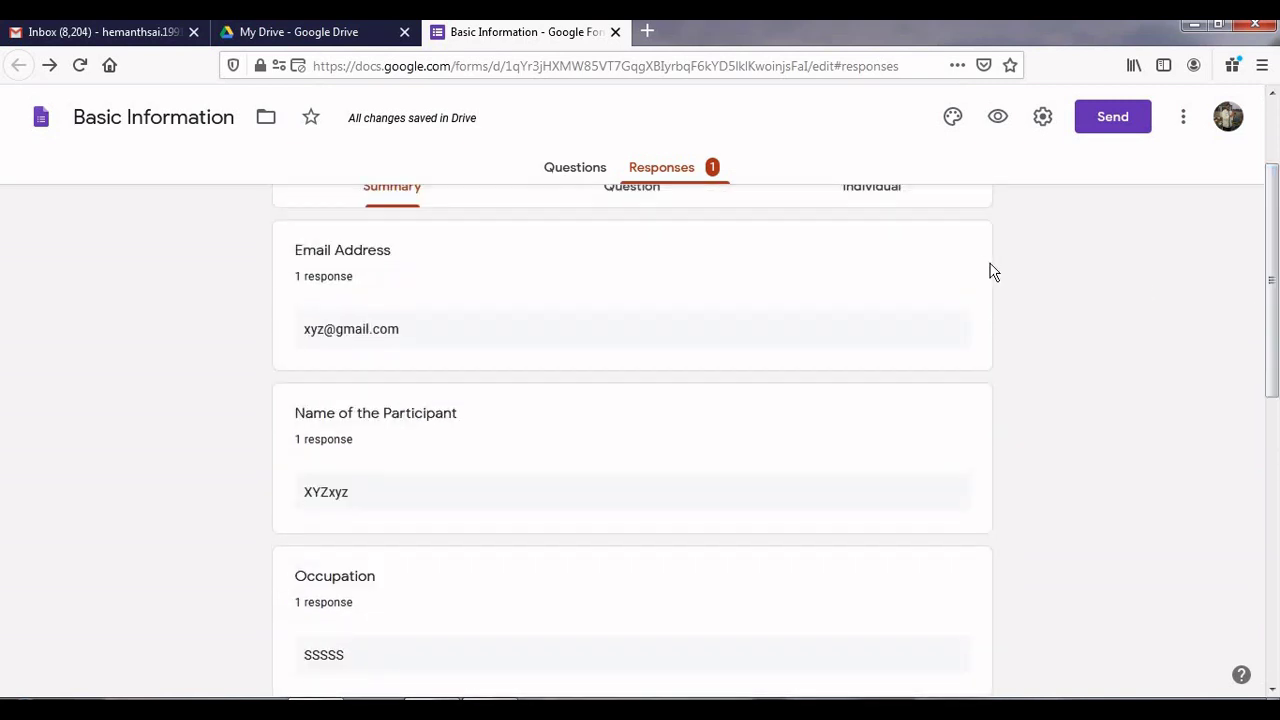
click(711, 170)
click(711, 172)
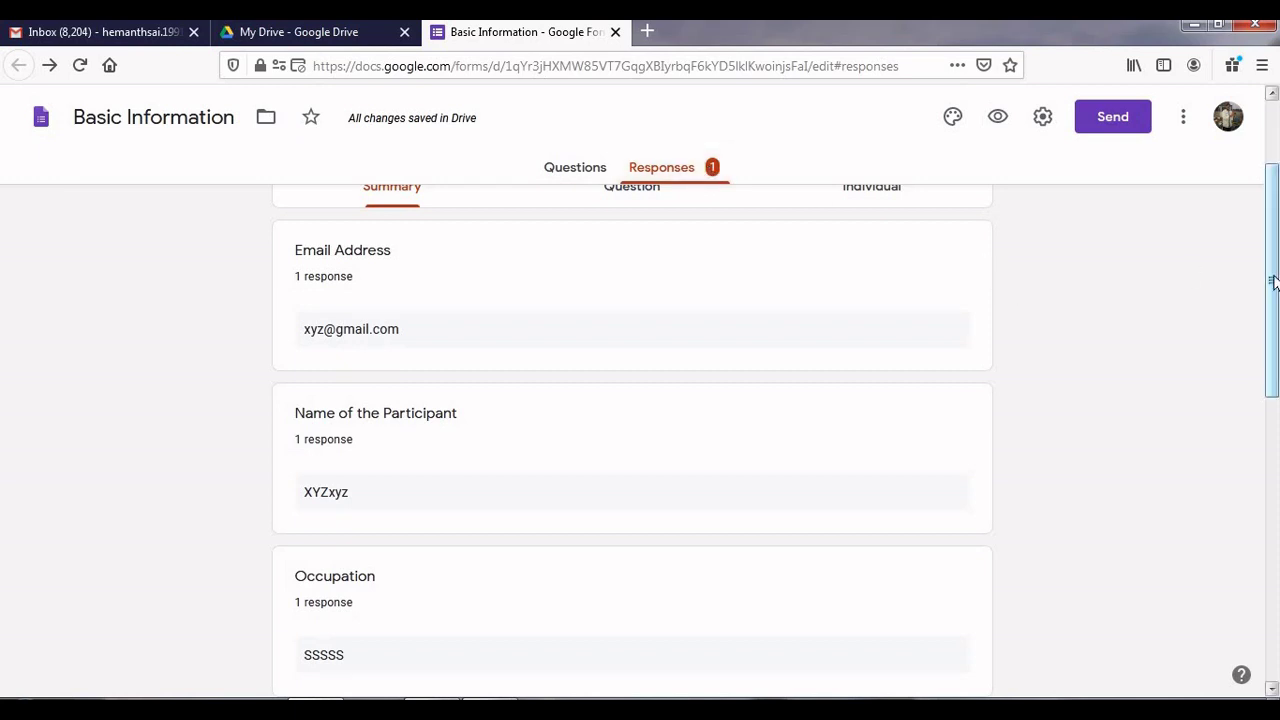
drag(1273, 283, 1273, 221)
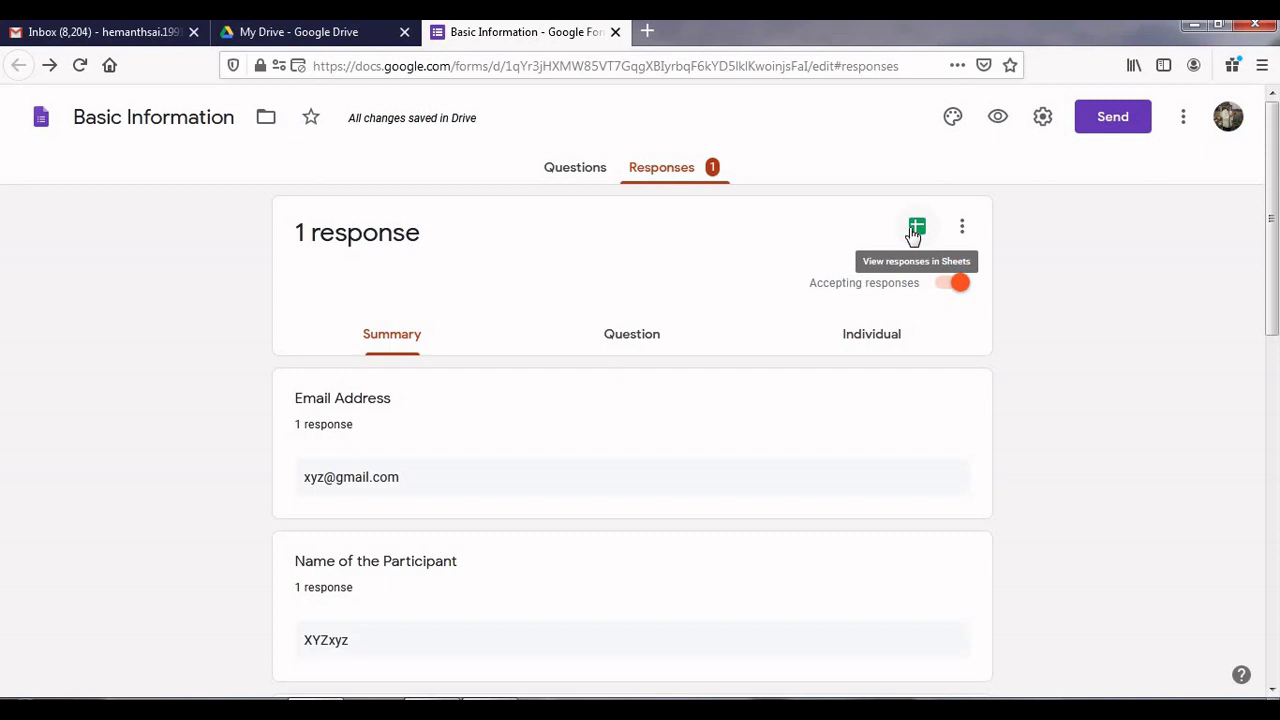
click(914, 234)
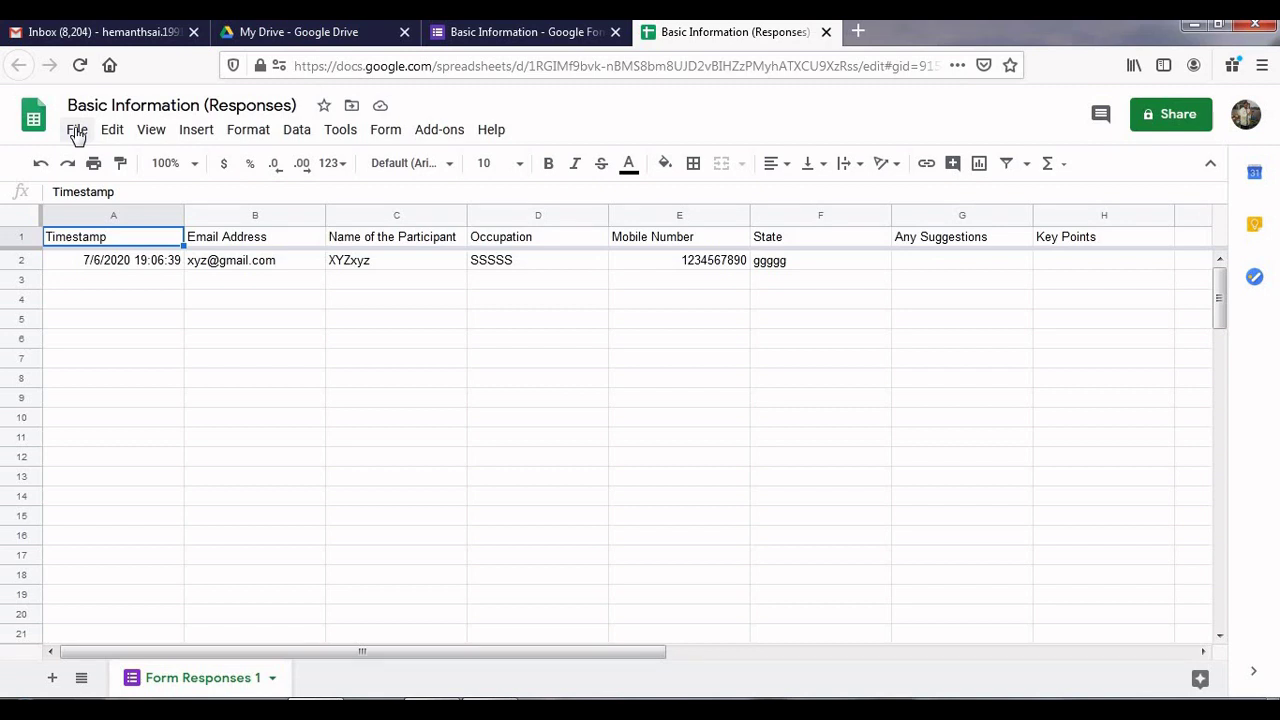
click(76, 131)
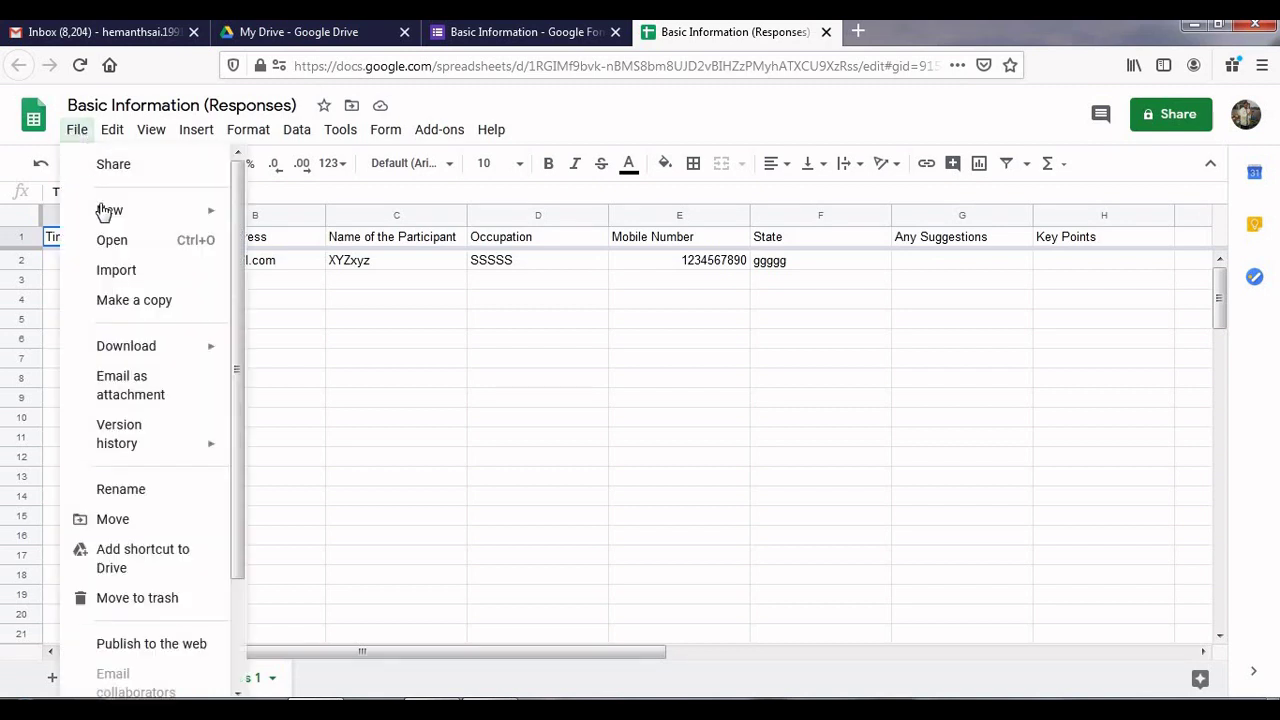
mouse_move(129, 344)
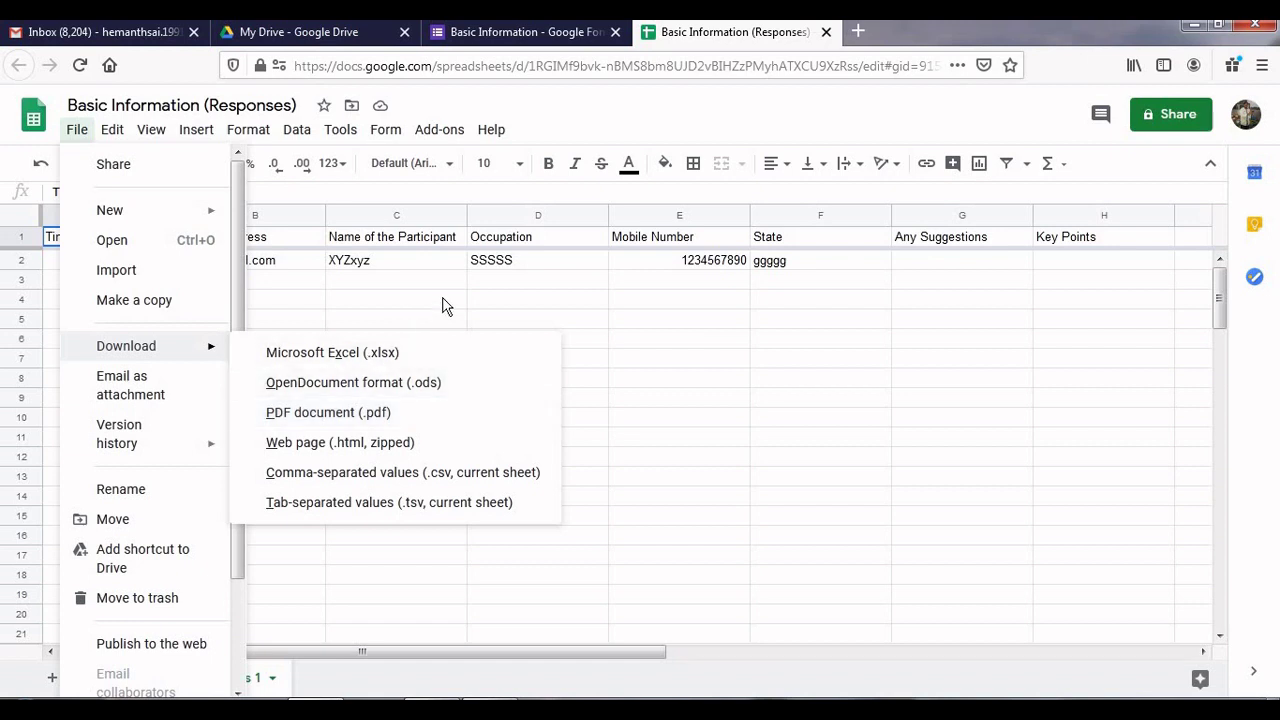
click(826, 32)
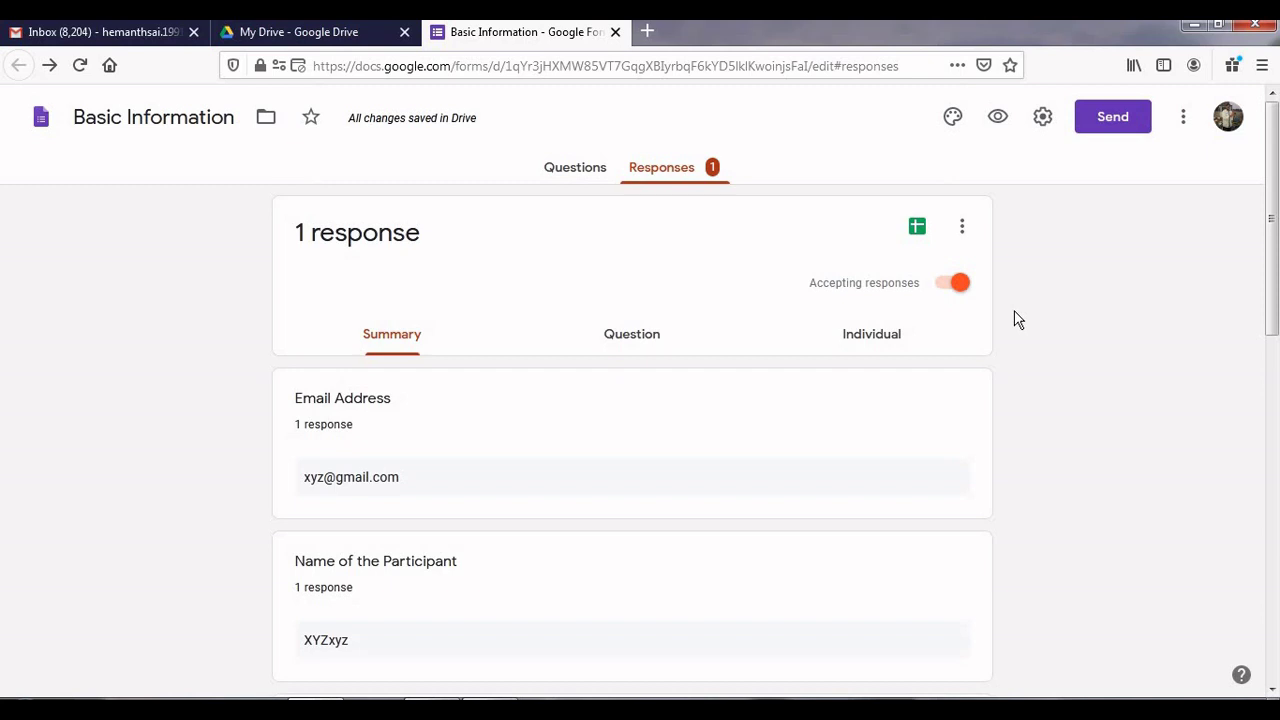
Step: Turn off Accepting responses with message 'This form is temporarily closed and will be accepting the responses at 5 PM tomorrow.'
click(944, 291)
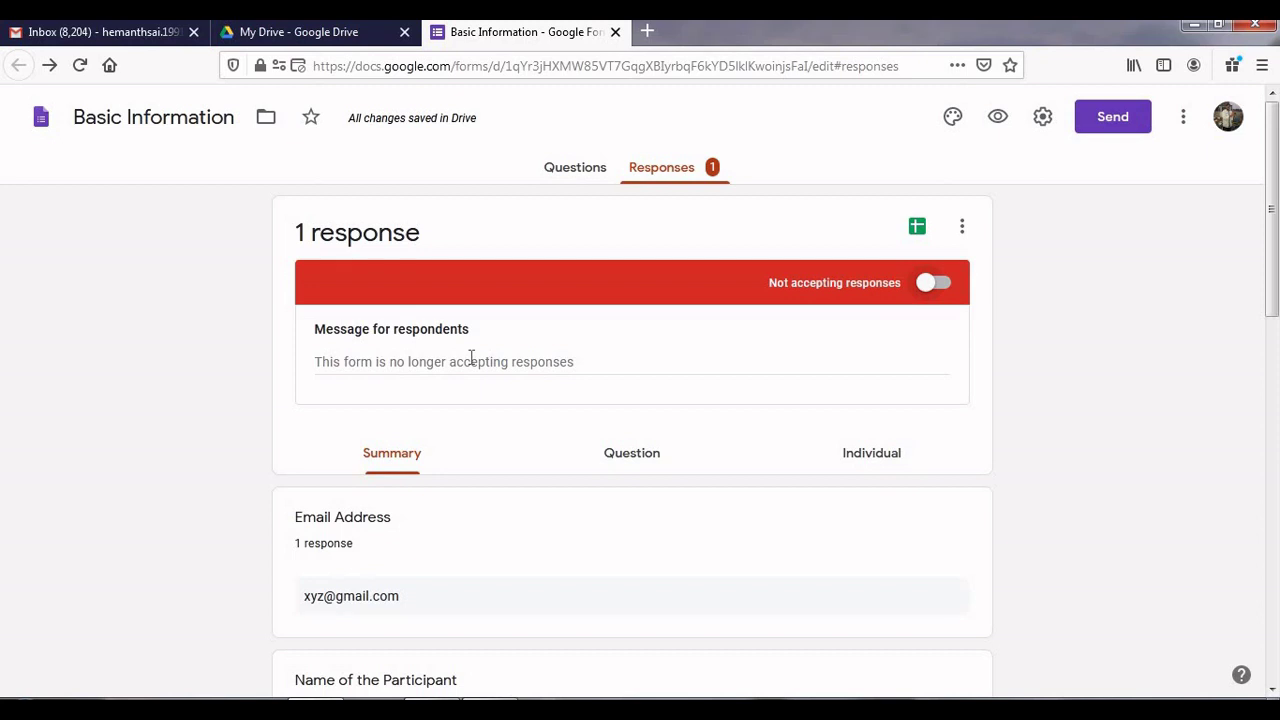
click(471, 358)
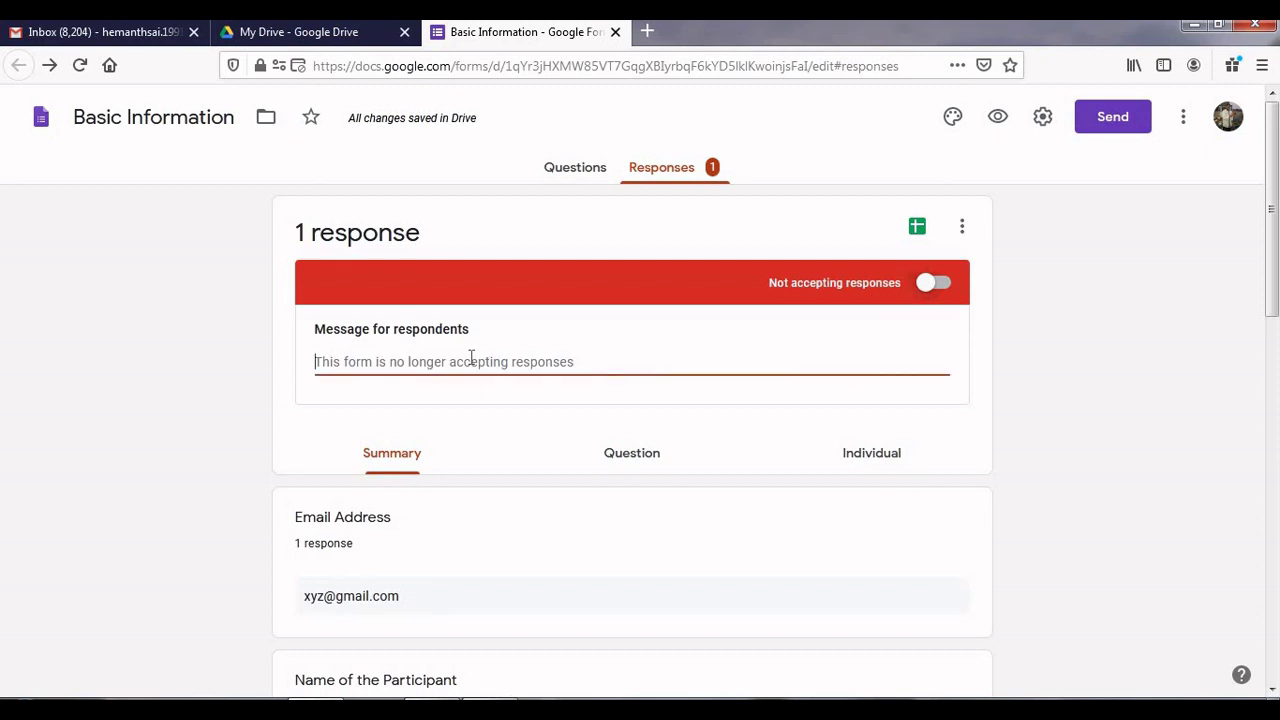
text(This )
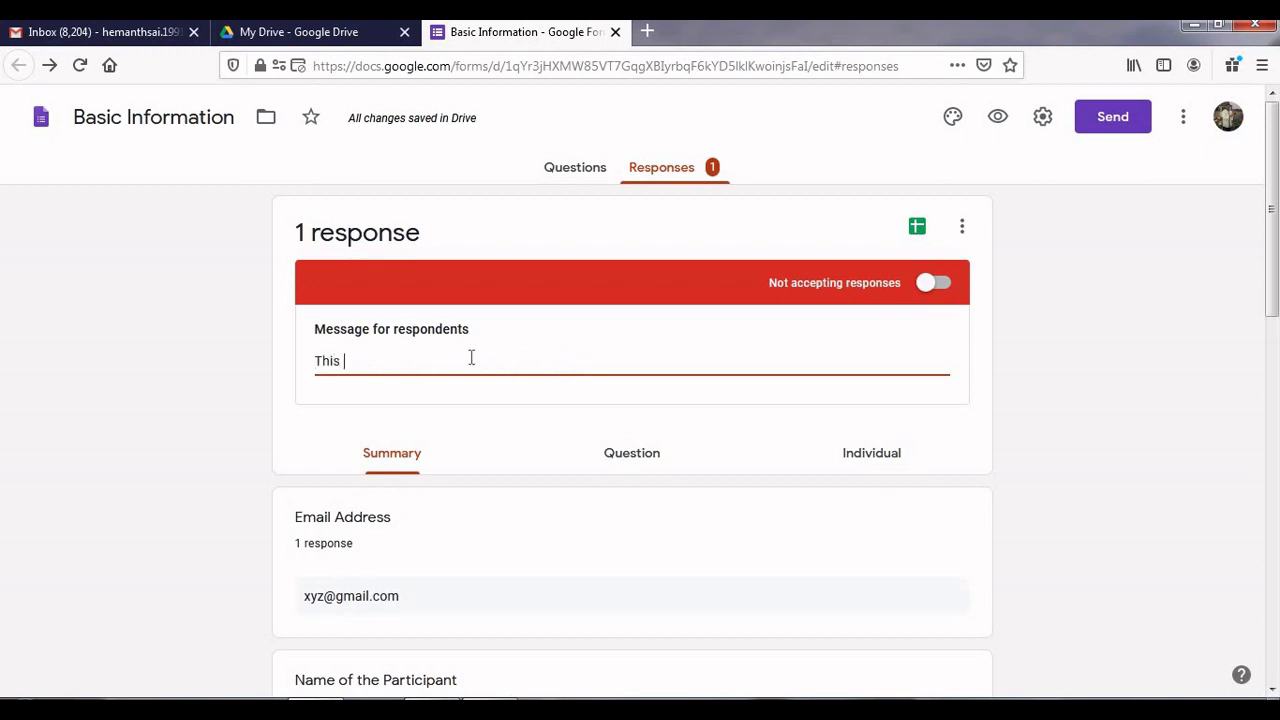
text(form is temprarily)
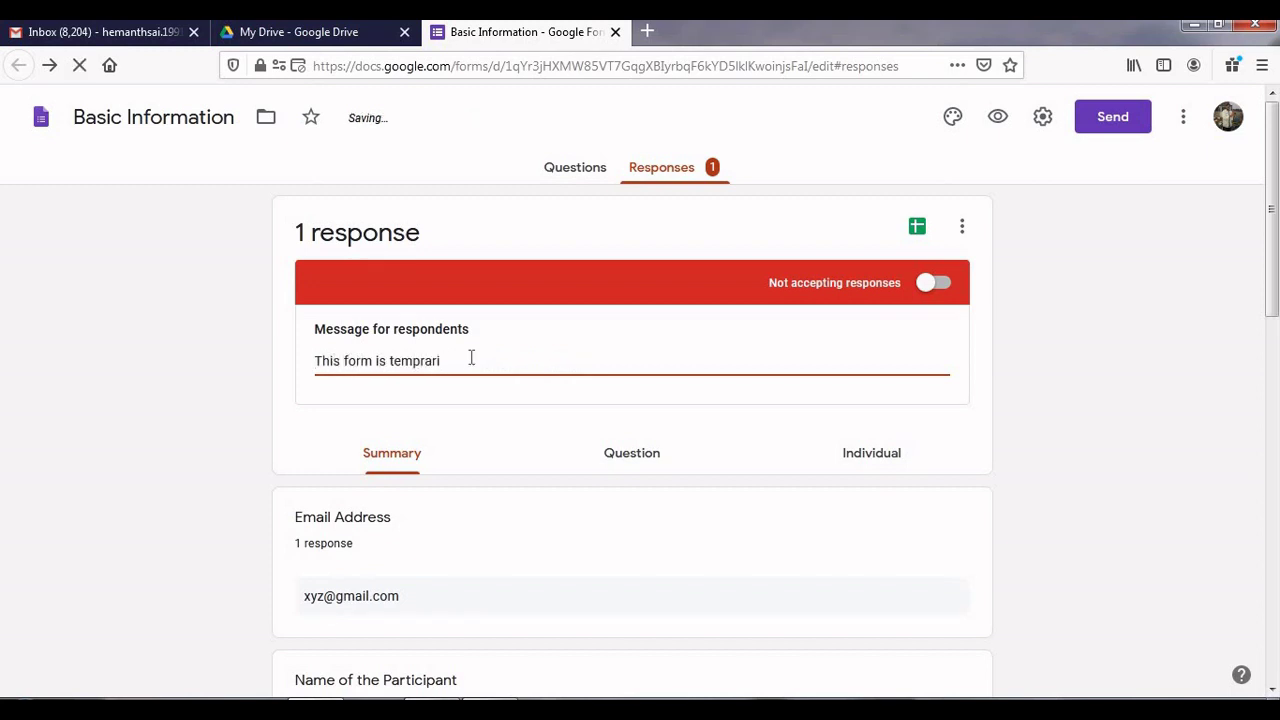
key(BackSpace)
key(BackSpace)
key(BackSpace)
key(BackSpace)
key(BackSpace)
key(BackSpace)
text(orarily closed and w)
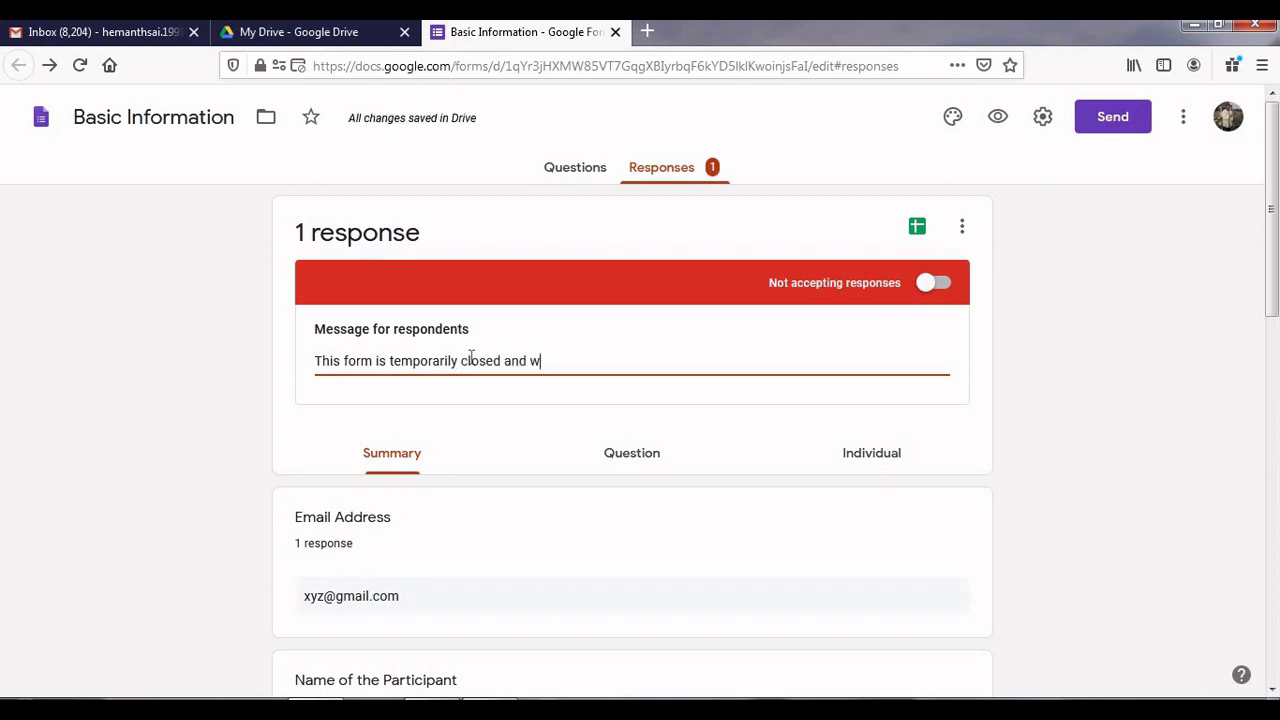
text(ill be accepting the reo)
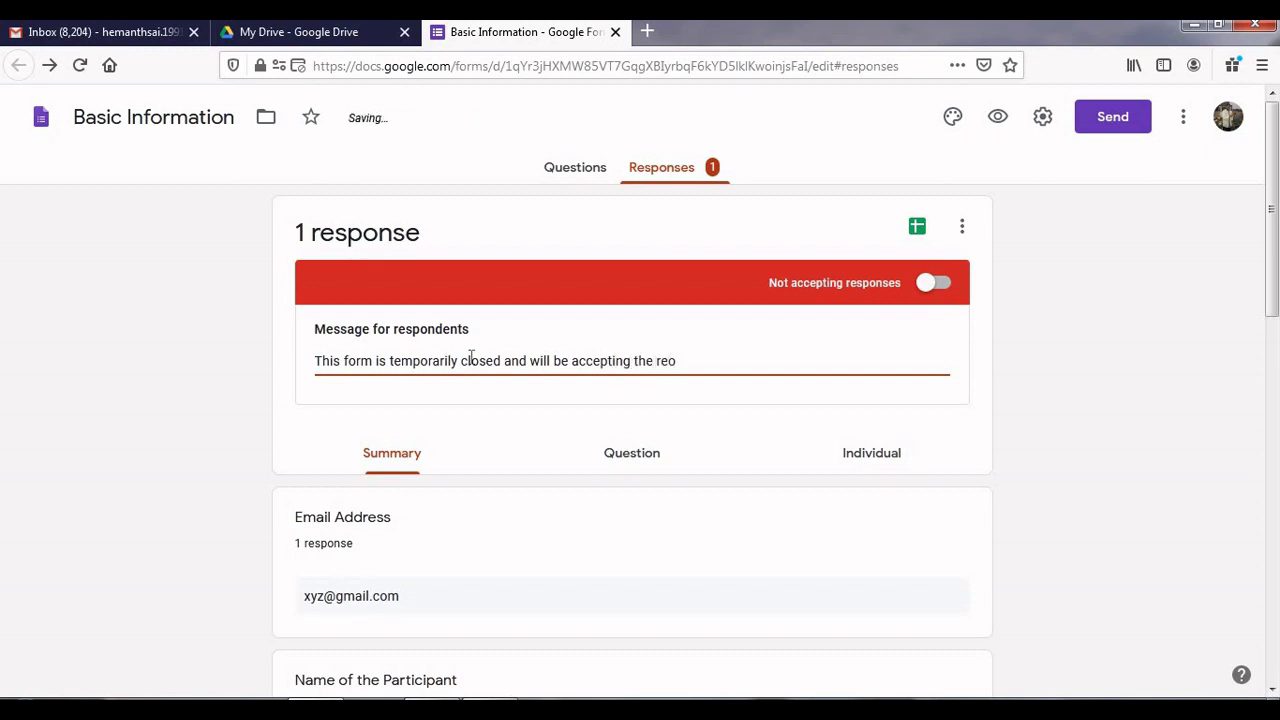
key(BackSpace)
text(sponses at 5 P)
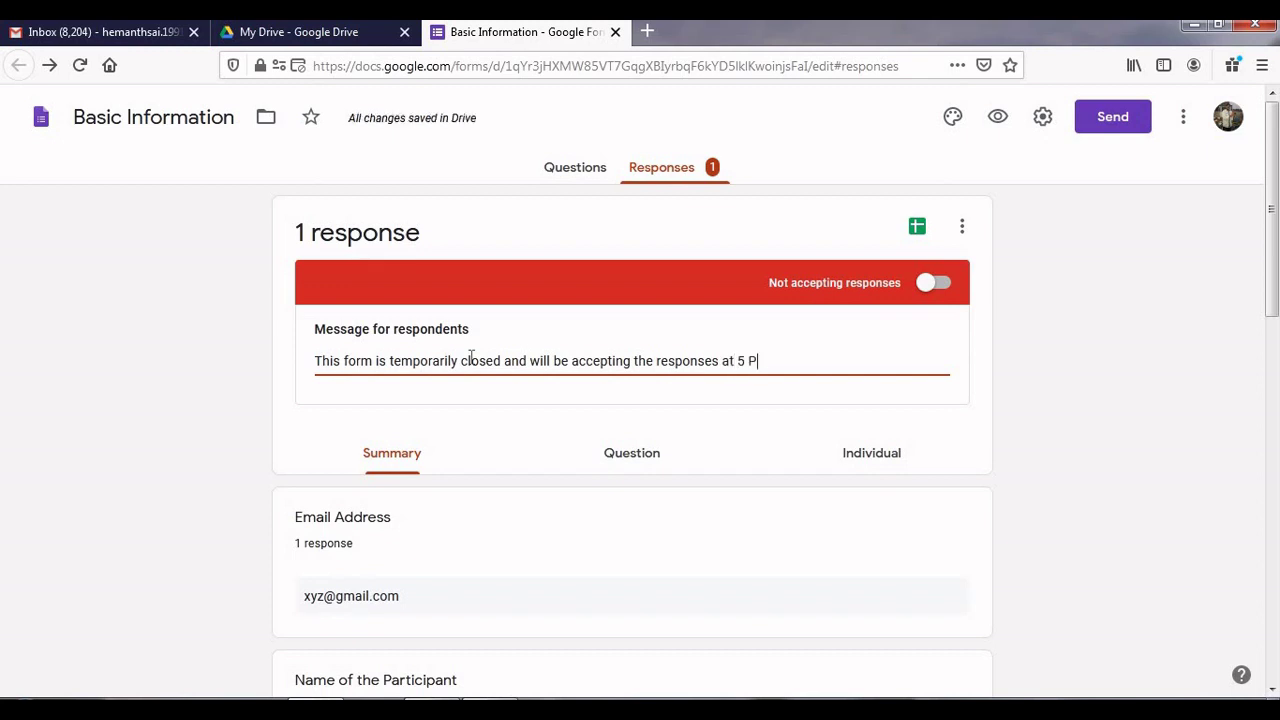
text(M tomottrro)
key(BackSpace)
key(BackSpace)
key(BackSpace)
key(BackSpace)
key(BackSpace)
key(BackSpace)
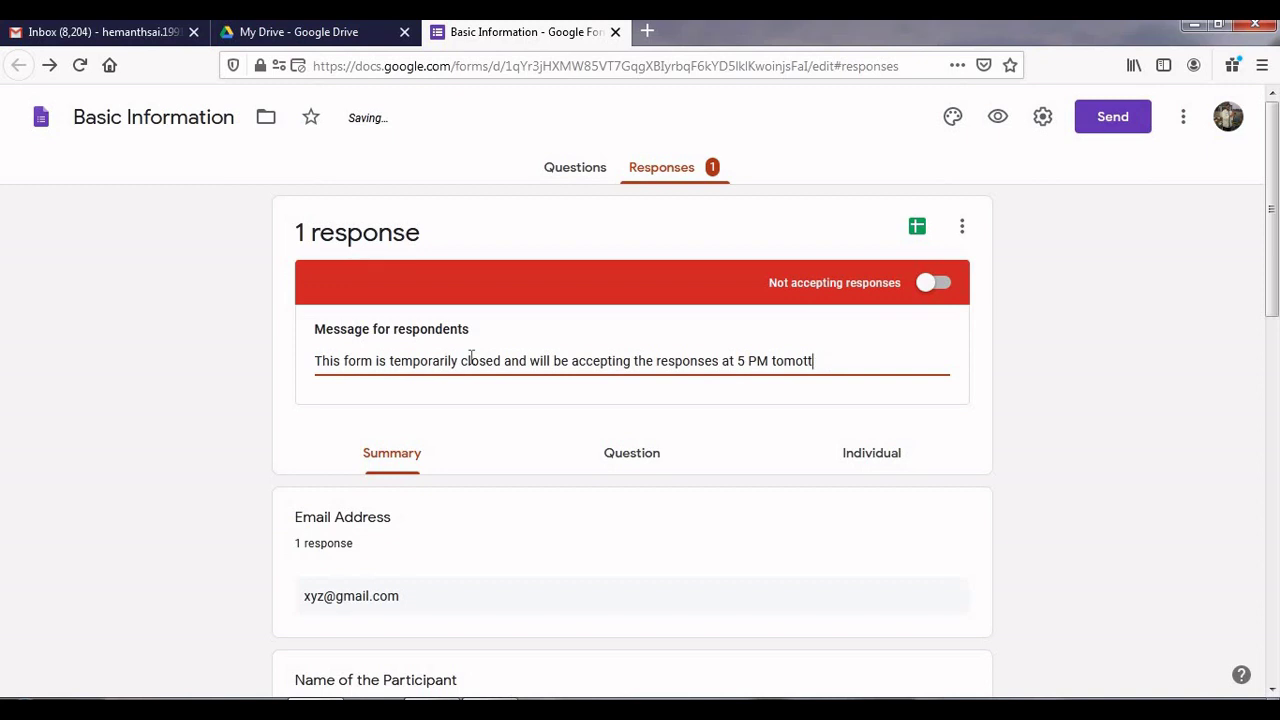
text(orrow.)
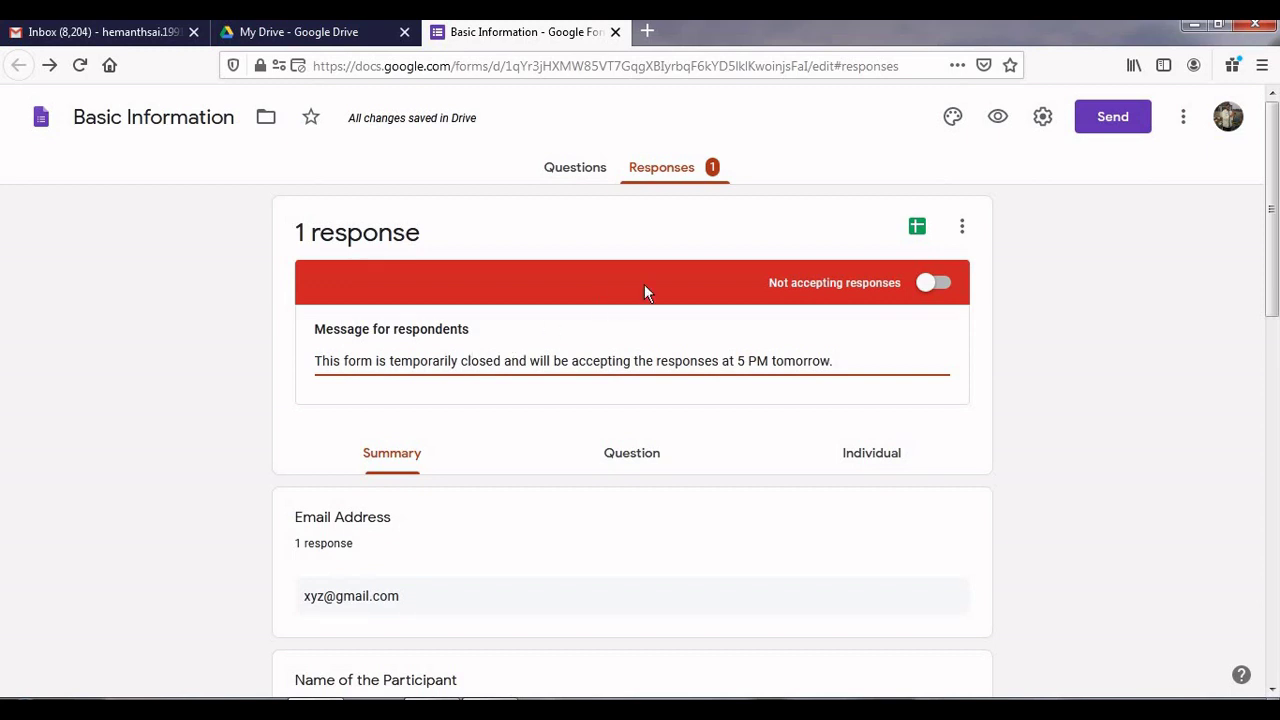
click(951, 281)
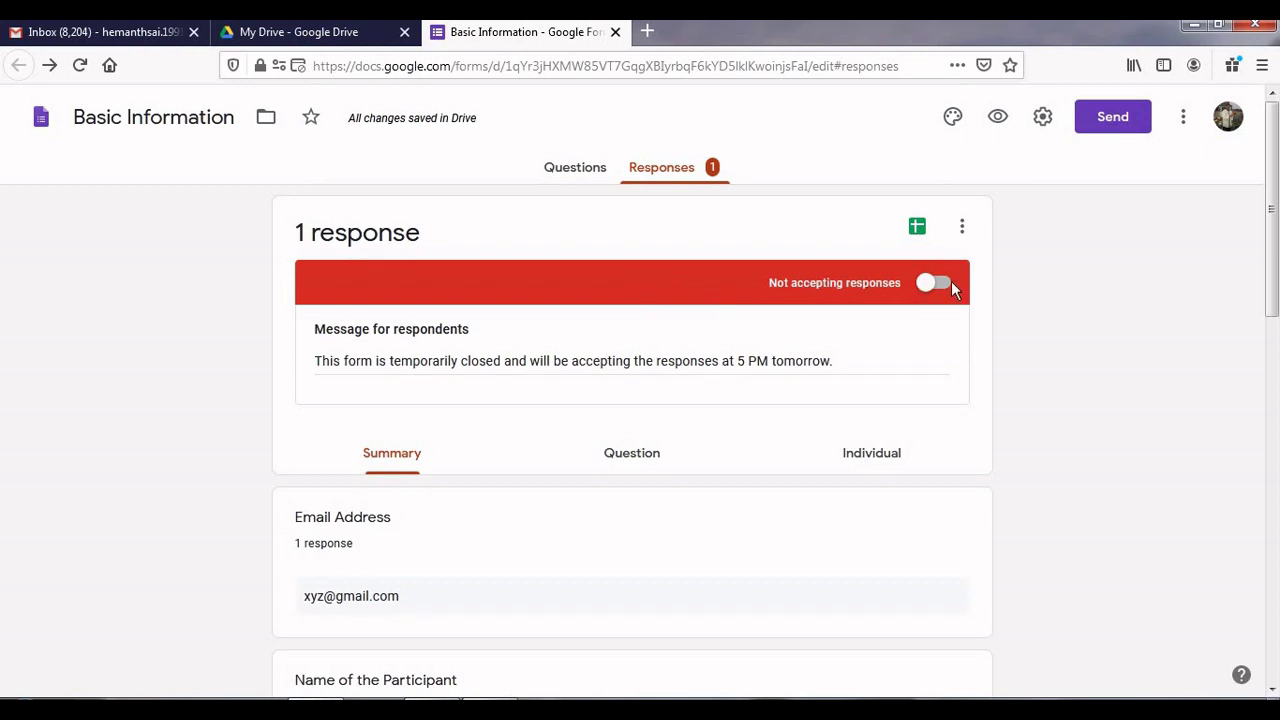
Step: Switch Accepting responses back on and return to the Questions tab
click(934, 284)
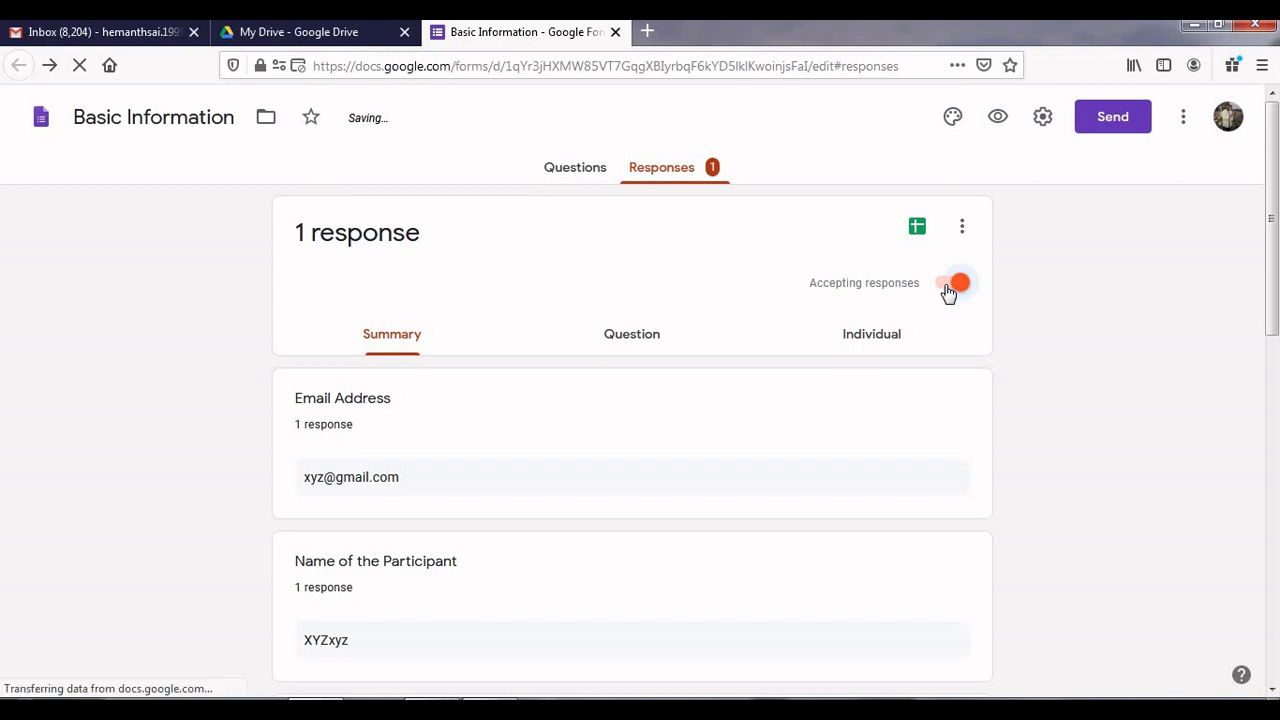
click(948, 290)
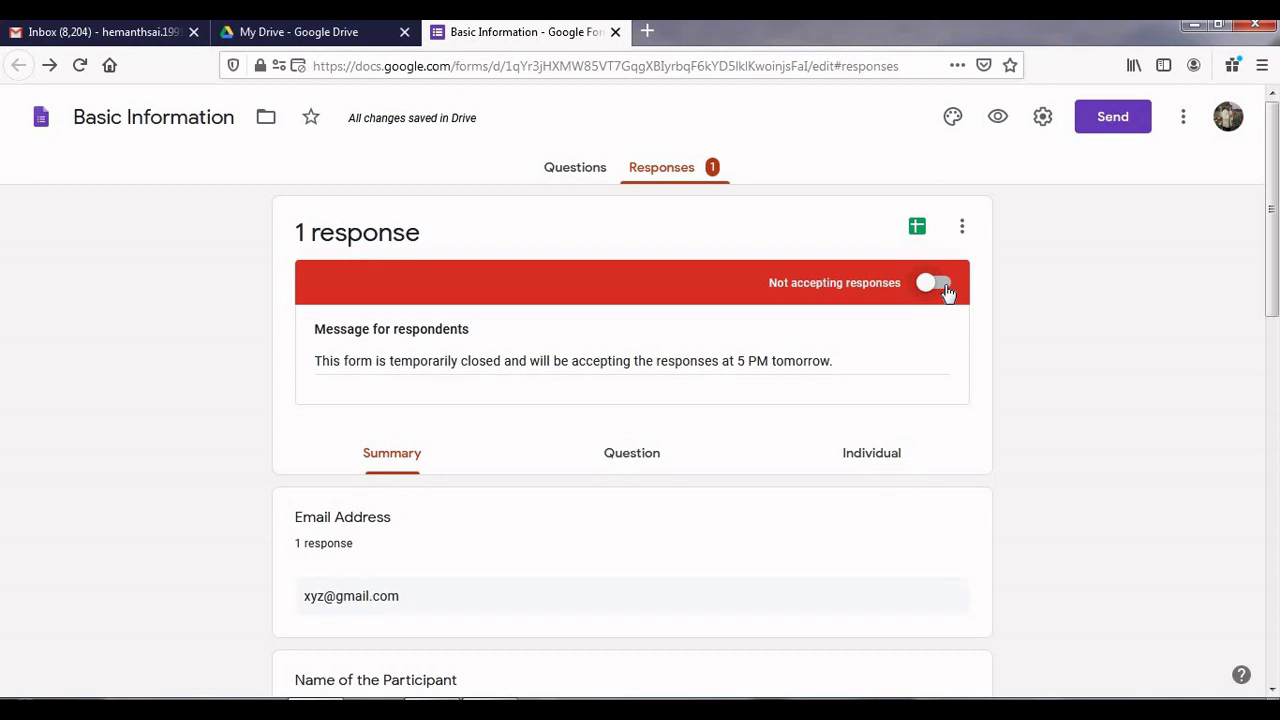
triple_click(872, 367)
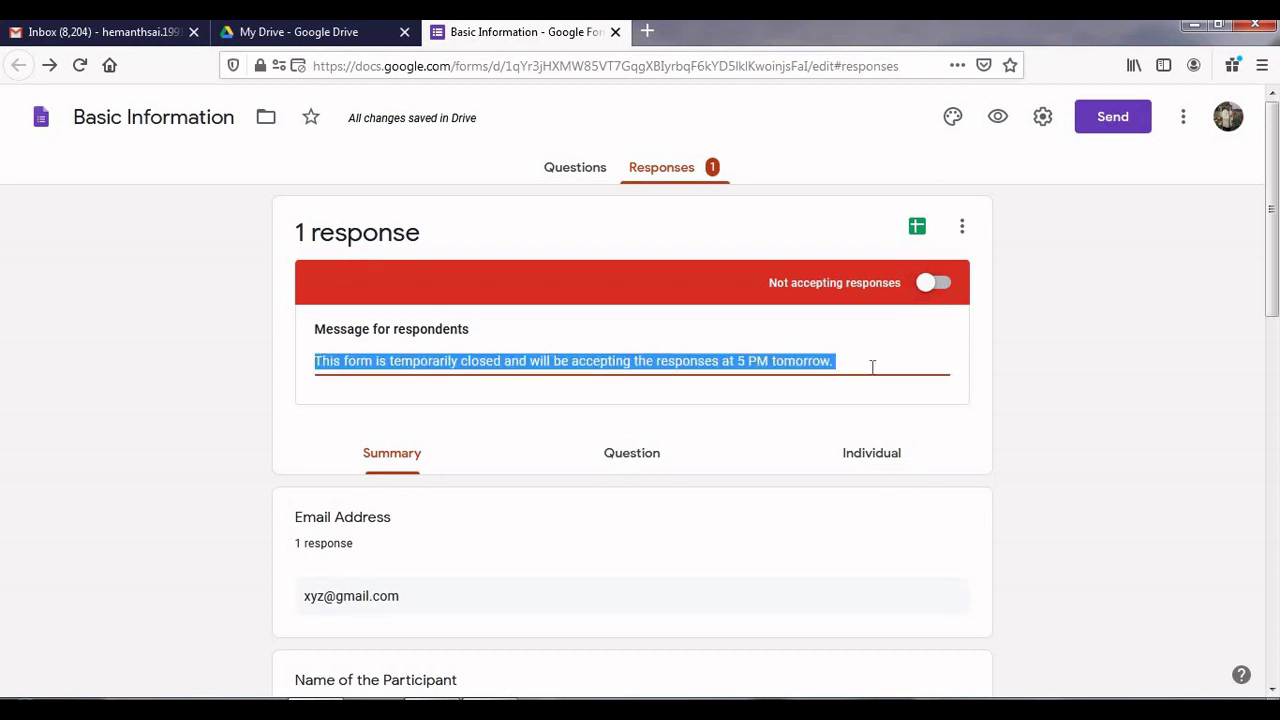
click(872, 367)
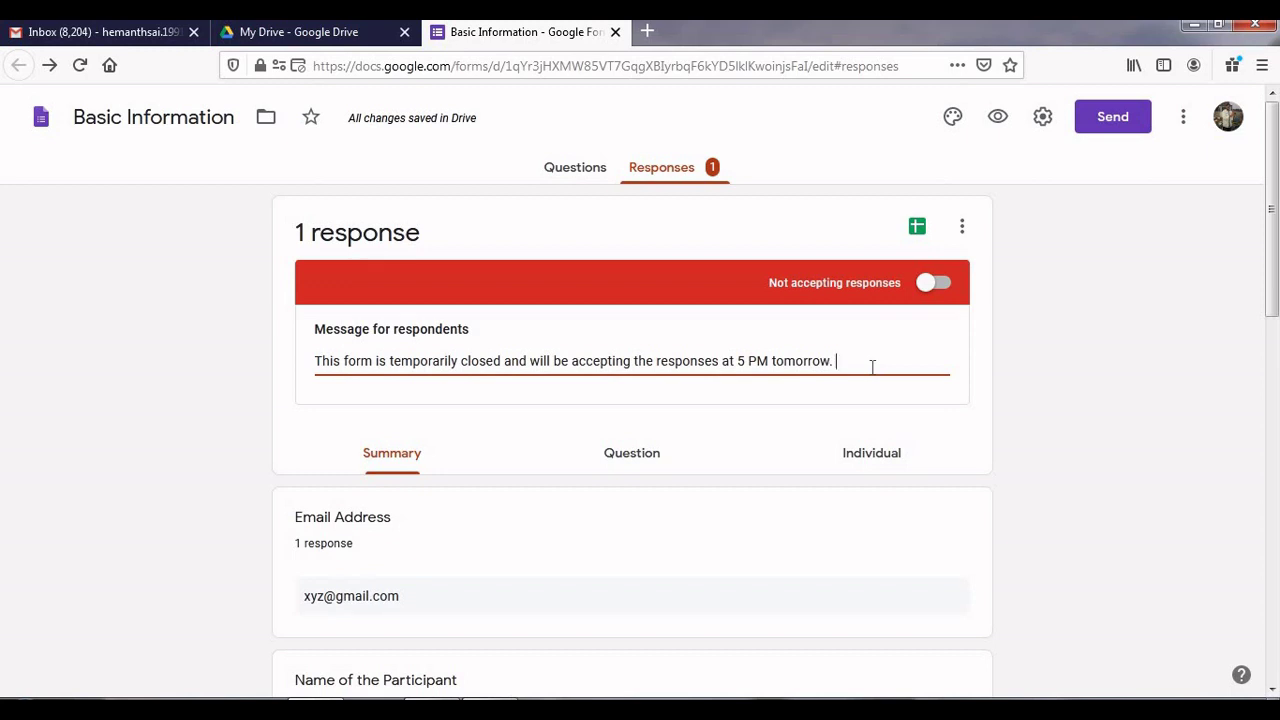
click(932, 283)
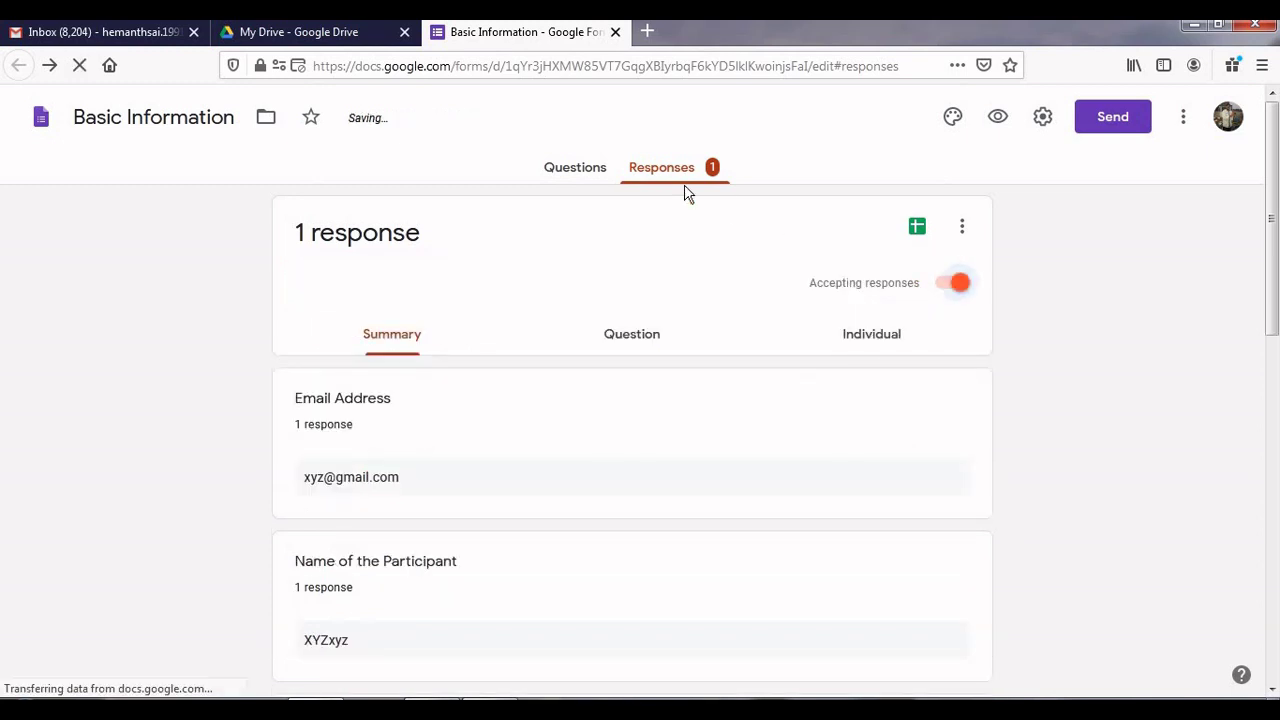
click(592, 178)
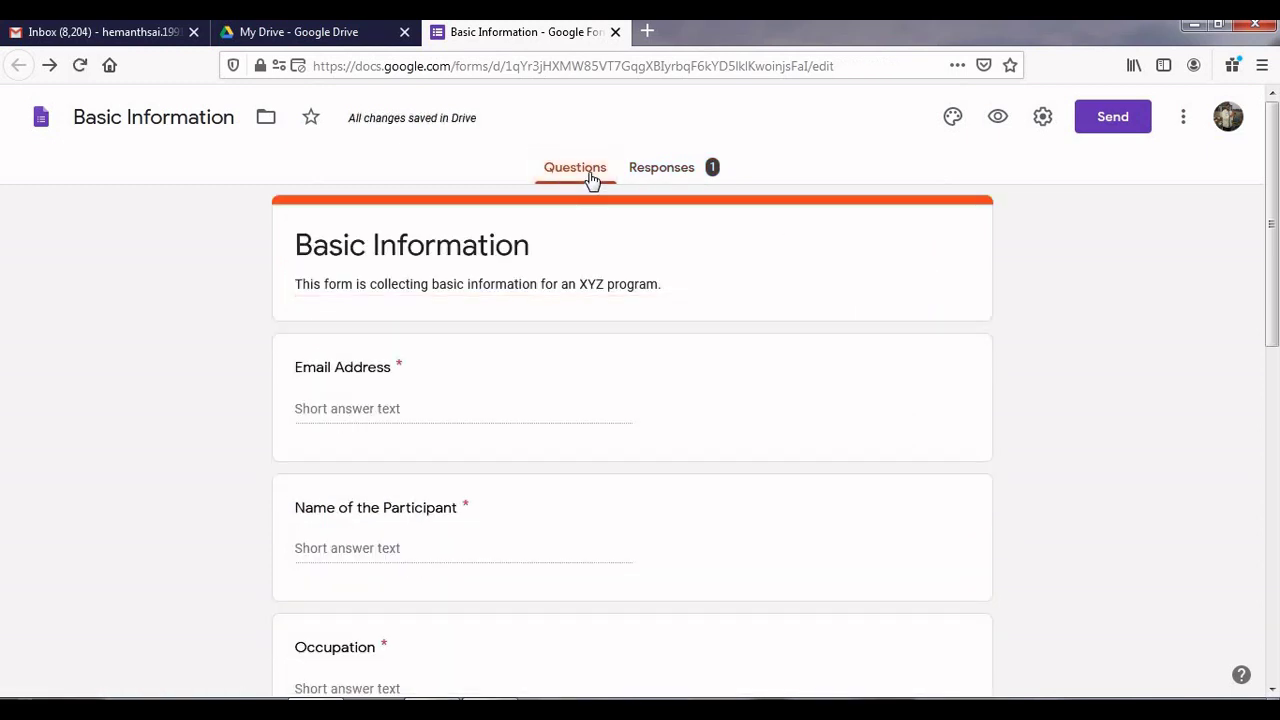